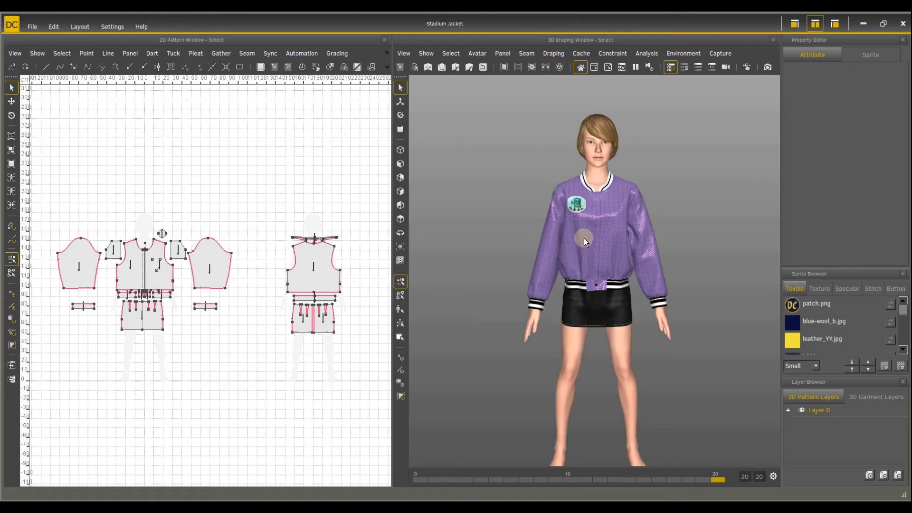
# Examine the stadium jacket's front on the avatar and its front bodice panels in the 2D pattern
pyautogui.scroll(2, 583, 240)
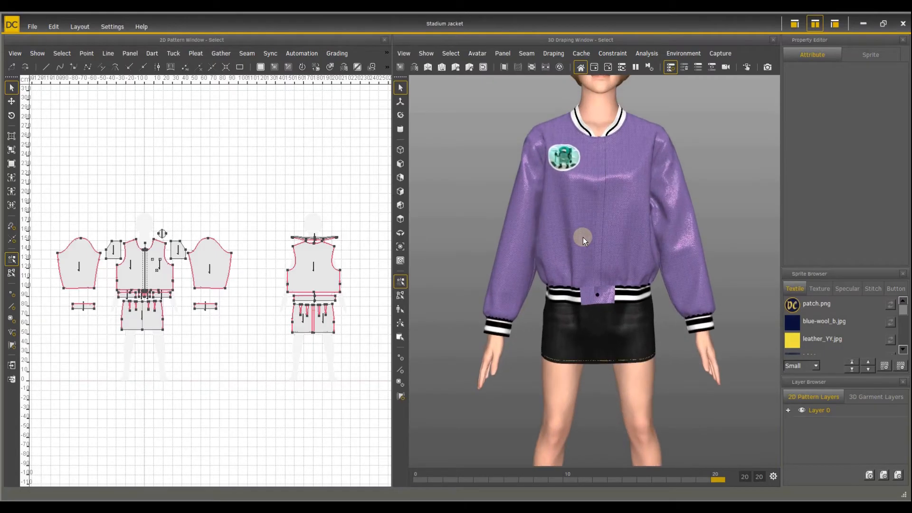
pyautogui.moveTo(567, 215); pyautogui.dragTo(546, 298, button='middle')
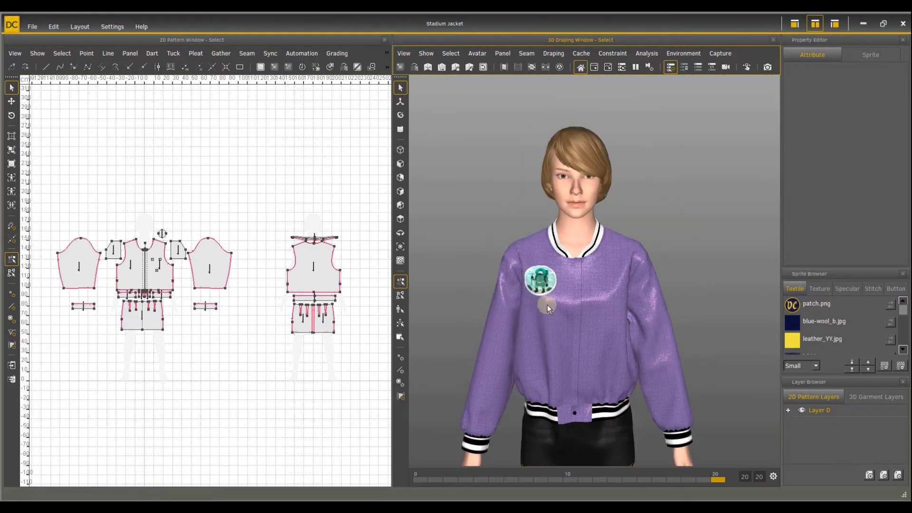
pyautogui.moveTo(547, 306); pyautogui.dragTo(519, 336, button='right')
pyautogui.scroll(3, 593, 317)
pyautogui.scroll(-2, 551, 332)
pyautogui.scroll(3, 541, 368)
pyautogui.scroll(-4, 546, 366)
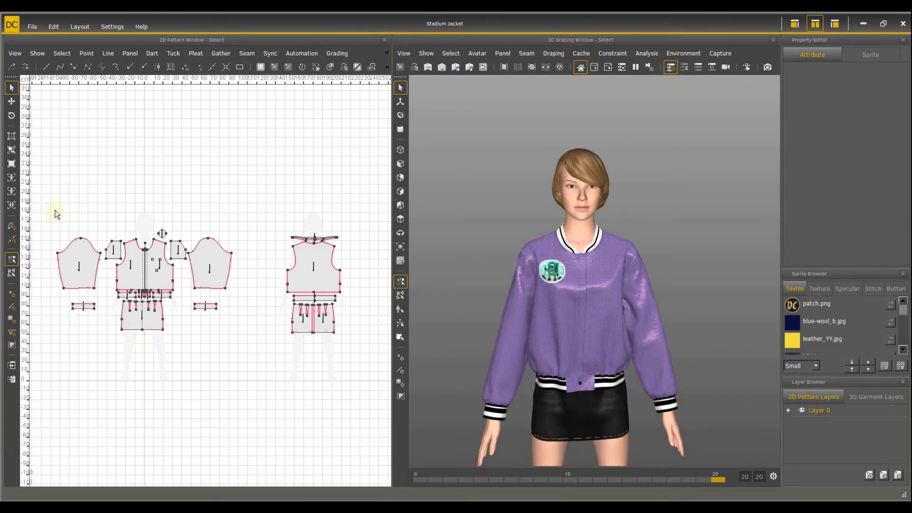
pyautogui.click(166, 278)
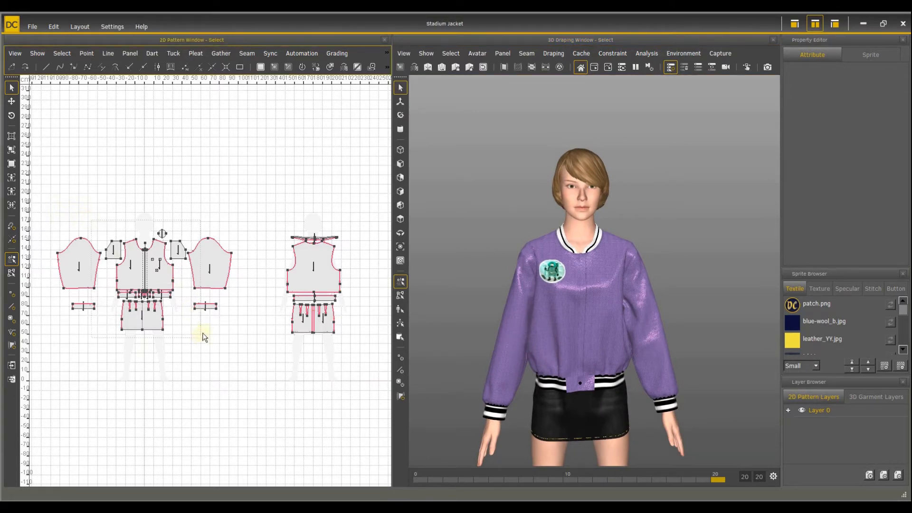
pyautogui.scroll(4, 191, 304)
pyautogui.scroll(2, 190, 304)
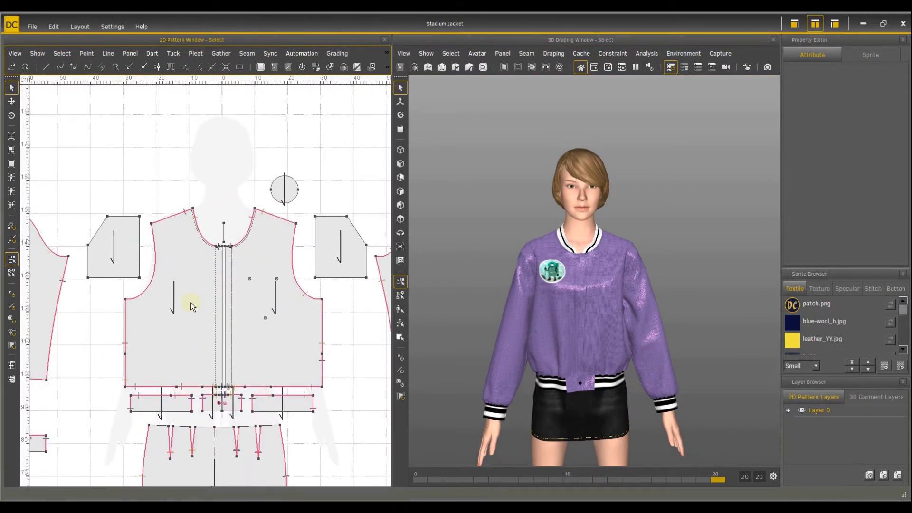
pyautogui.scroll(3, 202, 284)
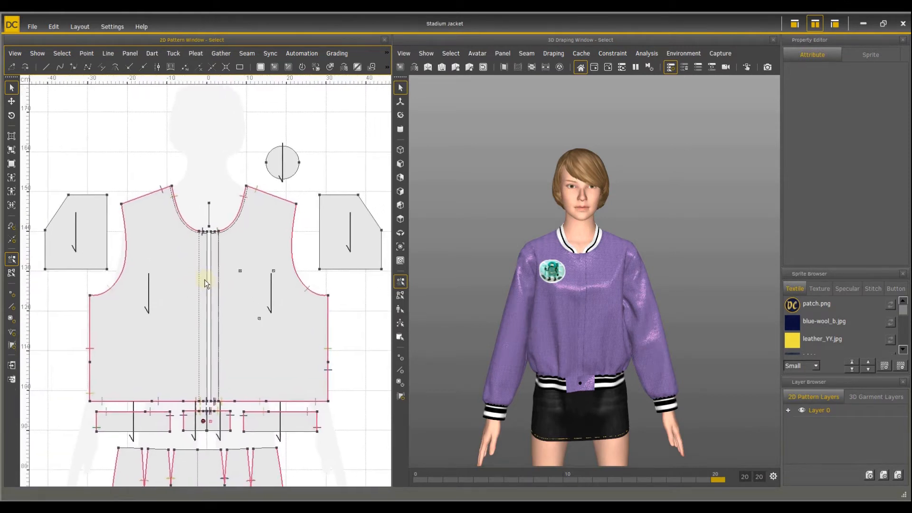
pyautogui.scroll(2, 208, 281)
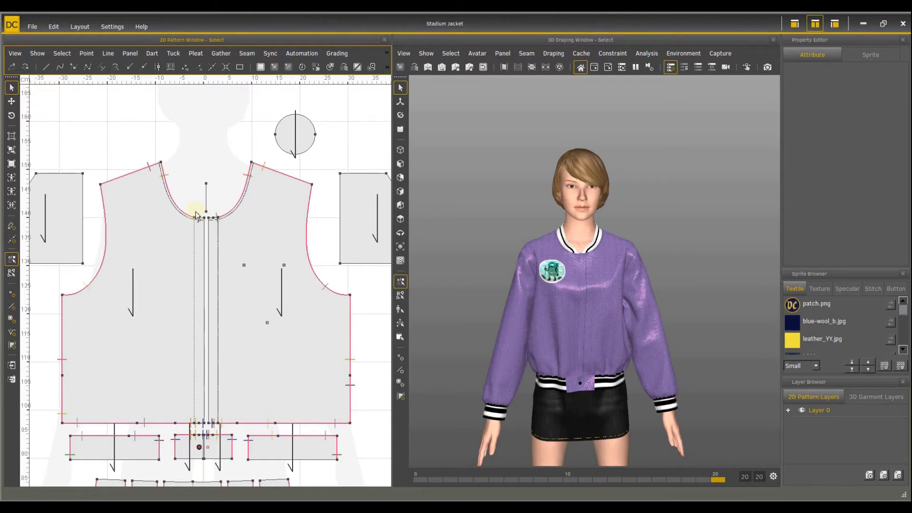
# Try placing an X division point by eye just below the neckline, between the left placket's neckline and hem points, and undo it
pyautogui.click(85, 52)
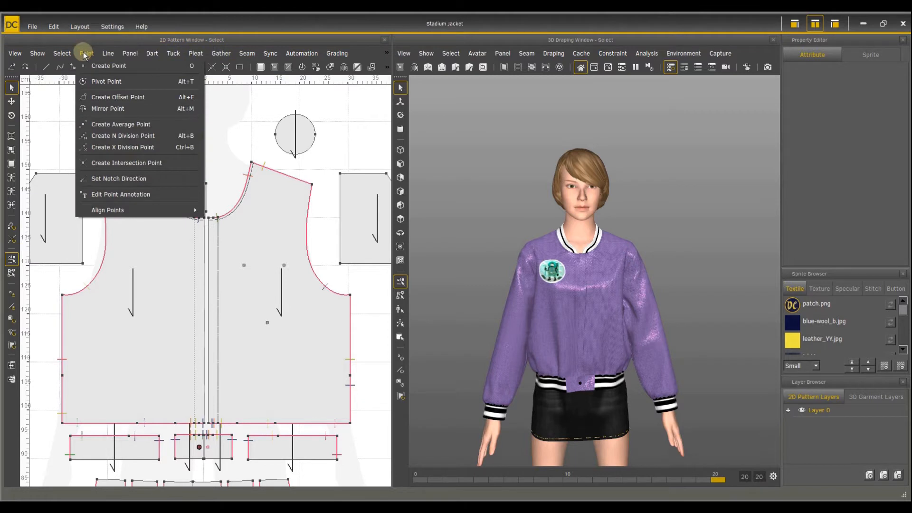
pyautogui.click(130, 147)
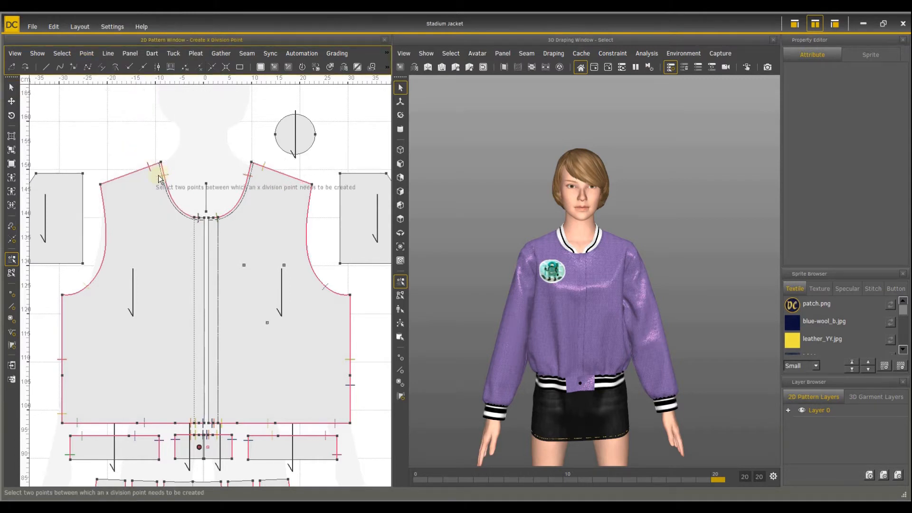
pyautogui.scroll(3, 202, 225)
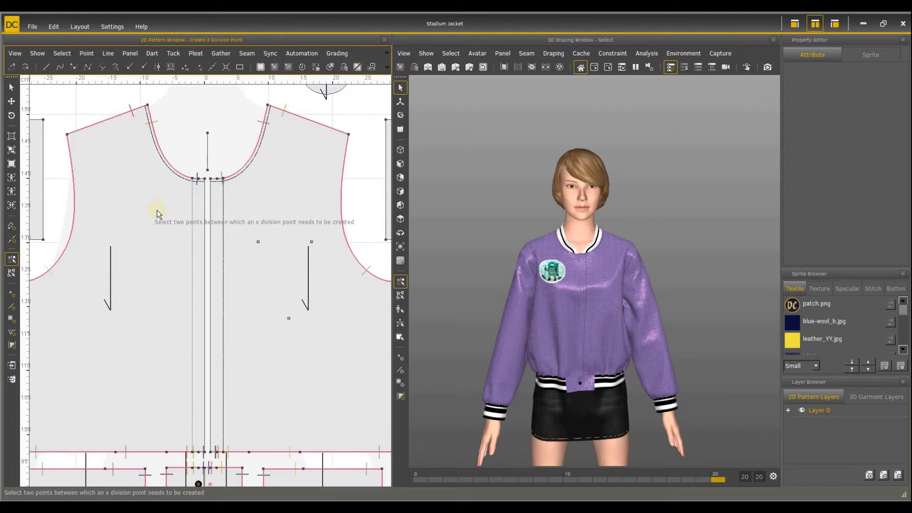
pyautogui.click(196, 179)
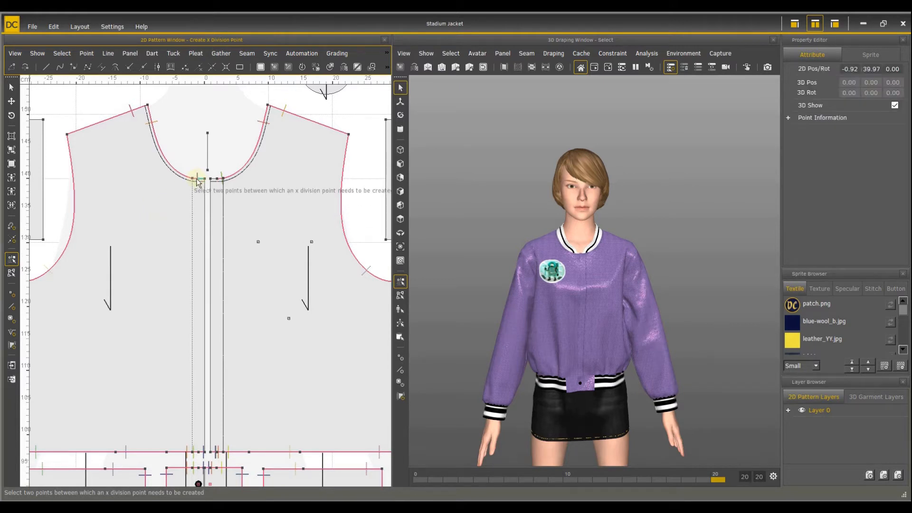
pyautogui.click(199, 452)
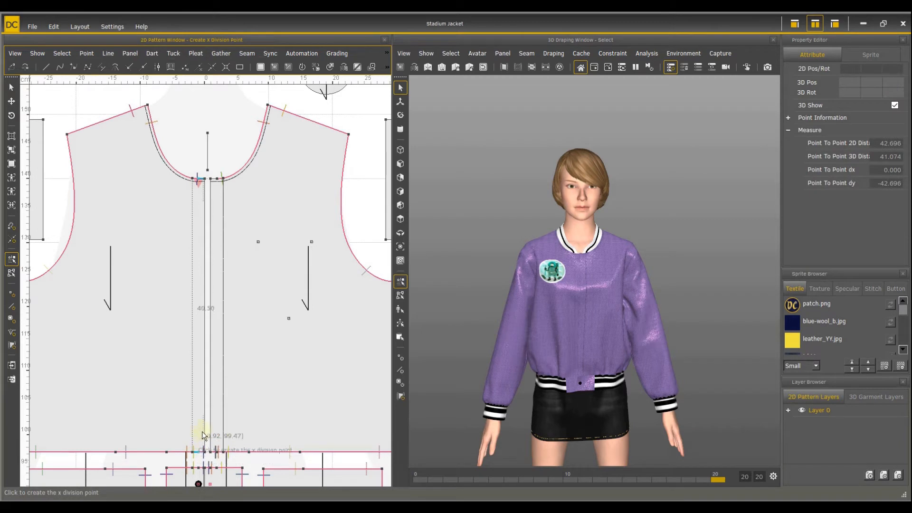
pyautogui.click(197, 213)
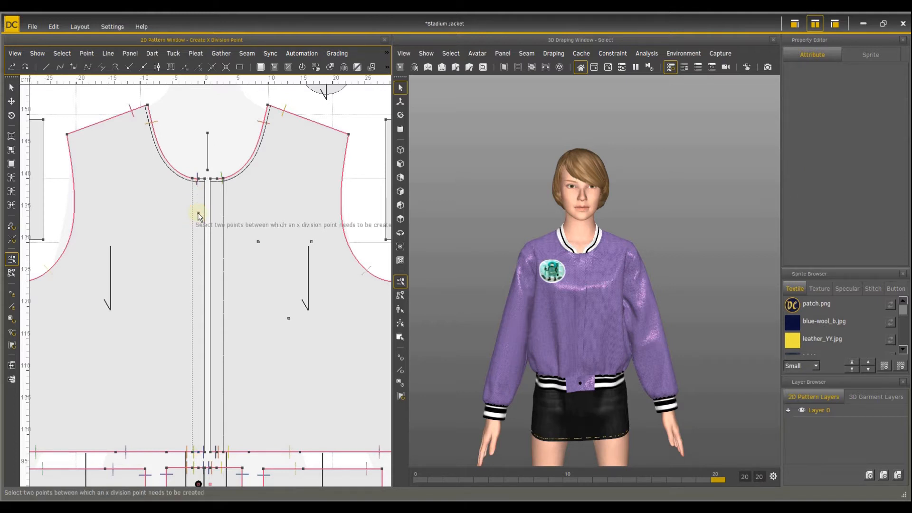
pyautogui.hotkey('ctrl', 'z')
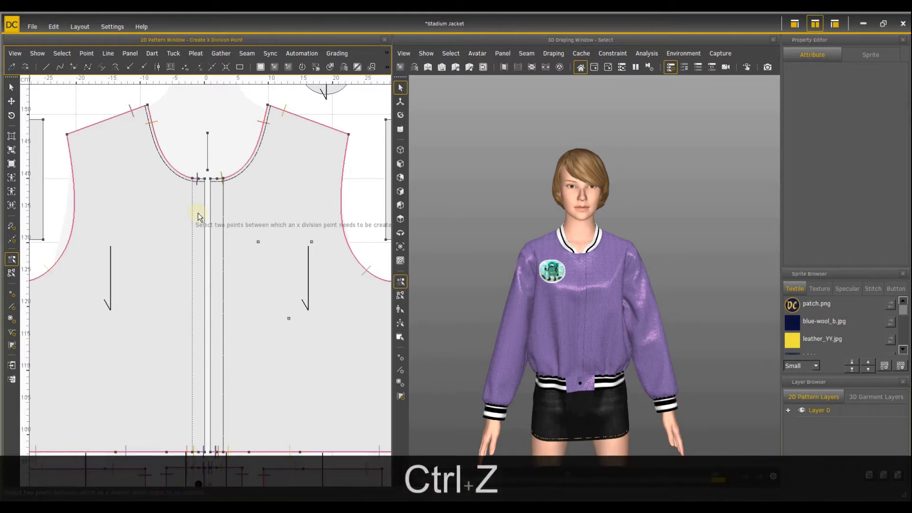
# Create an X division point 2 cm below the left placket's middle neckline point, measured towards the matching hem point
pyautogui.scroll(-2, 199, 213)
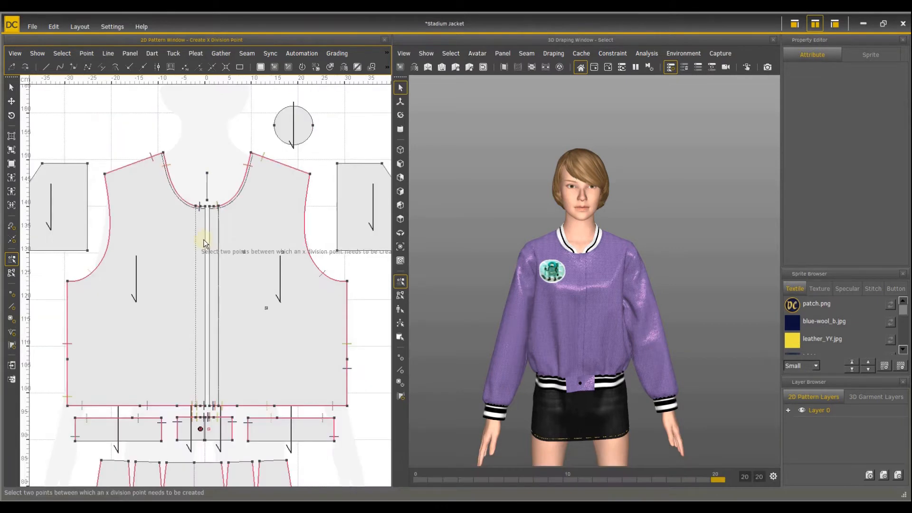
pyautogui.click(199, 207)
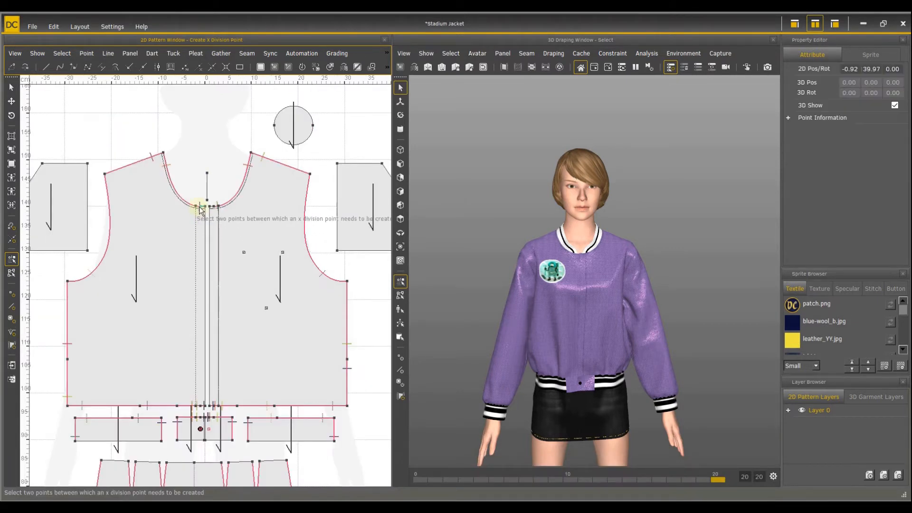
pyautogui.click(200, 407)
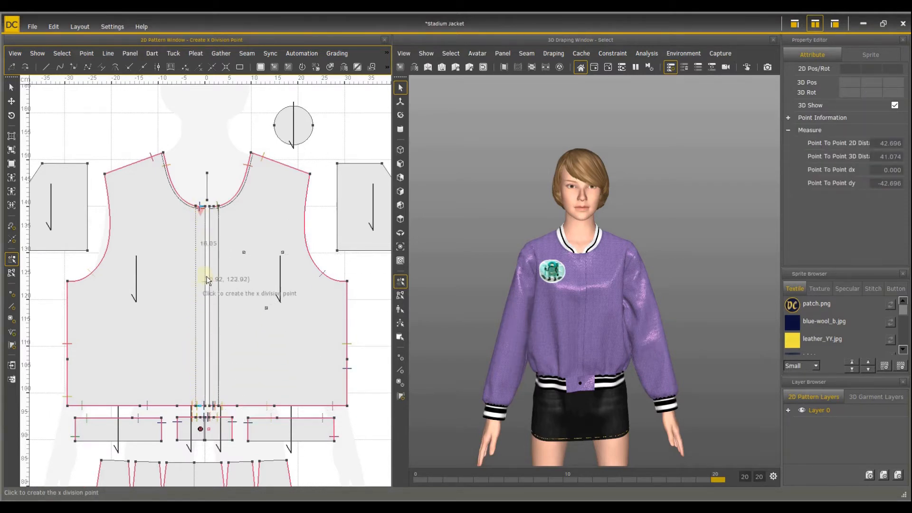
pyautogui.click(200, 263)
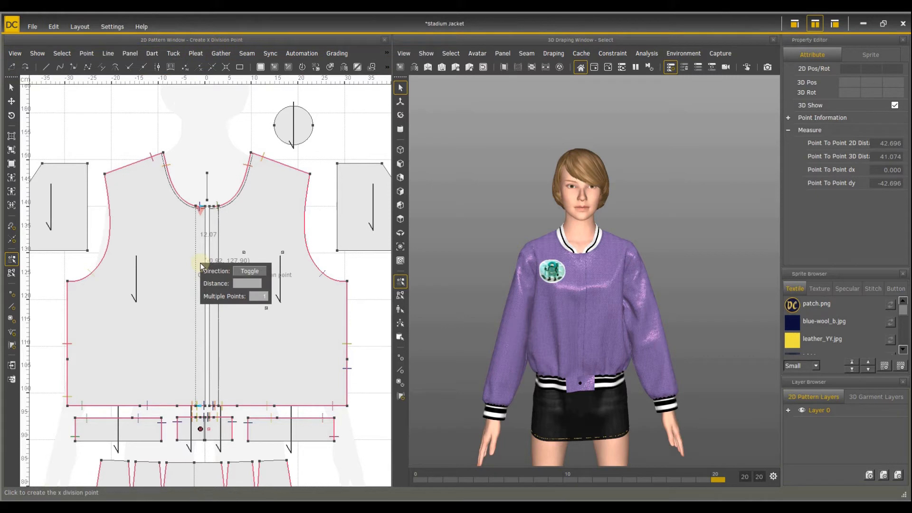
pyautogui.click(260, 281)
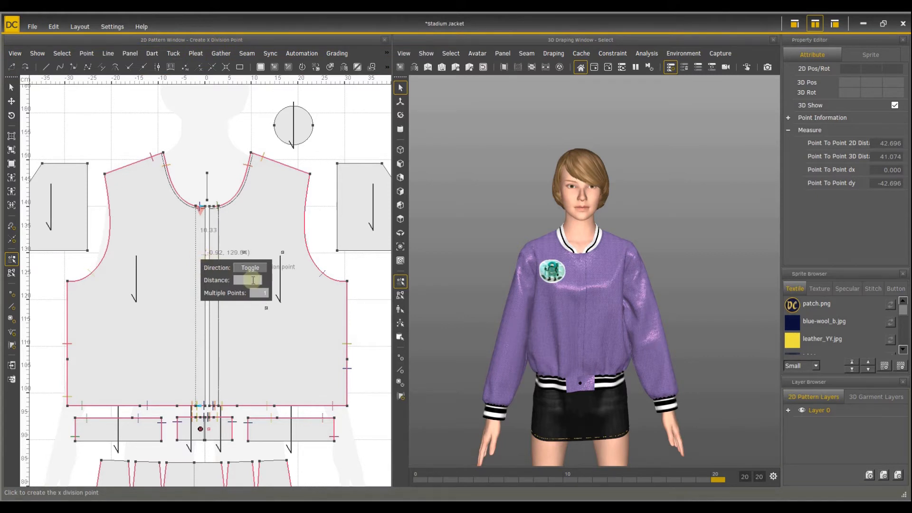
pyautogui.write('2')
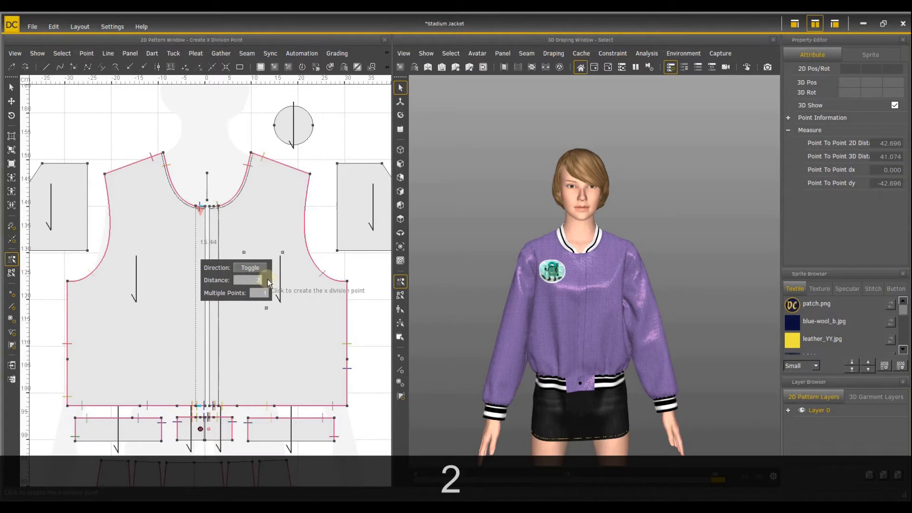
pyautogui.press('Return')
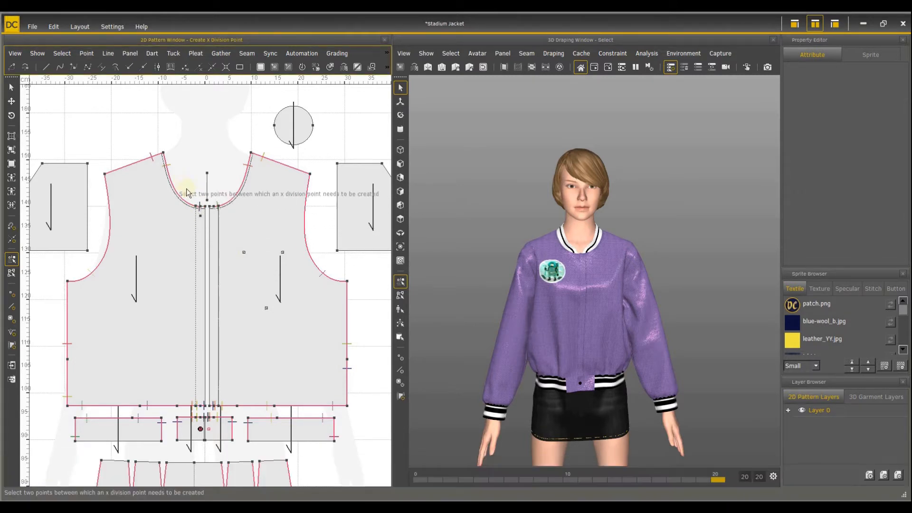
# Create N division points with 6 divisions between the point 2 cm below the neckline and the left placket's hem point
pyautogui.scroll(4, 248, 422)
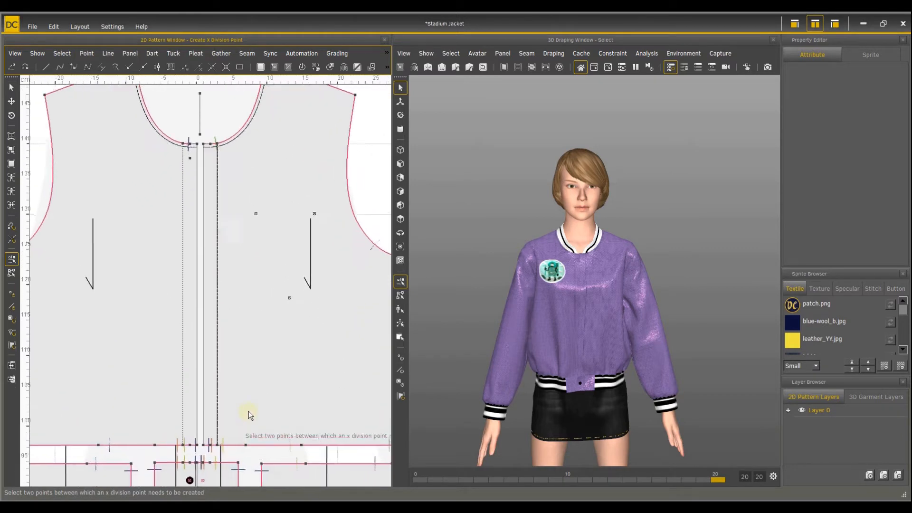
pyautogui.scroll(1, 202, 197)
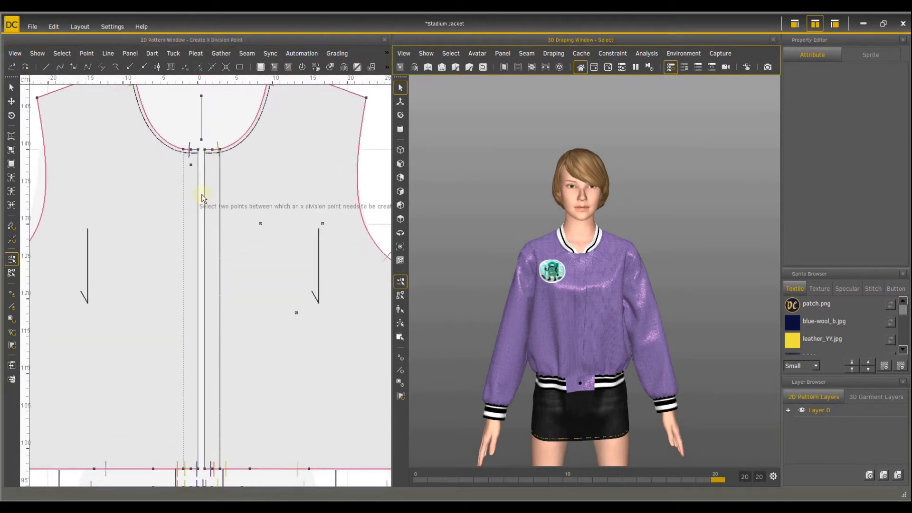
pyautogui.click(87, 52)
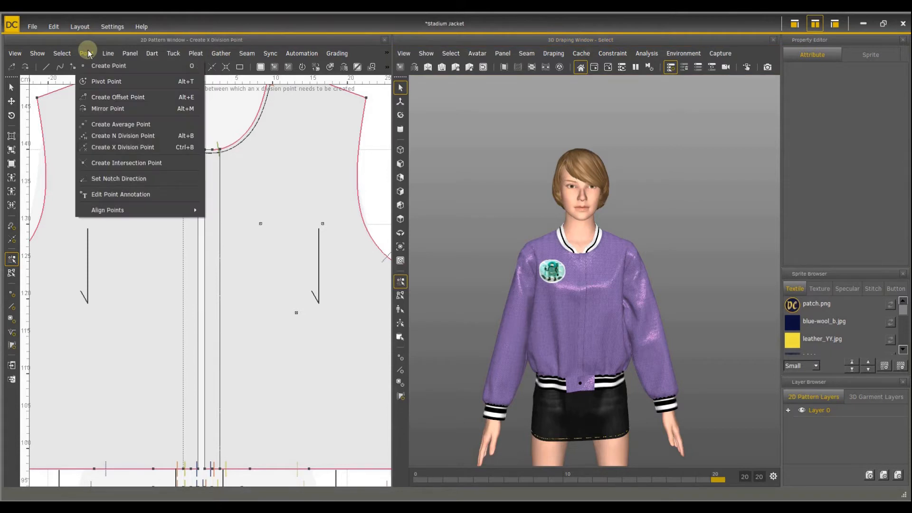
pyautogui.click(119, 136)
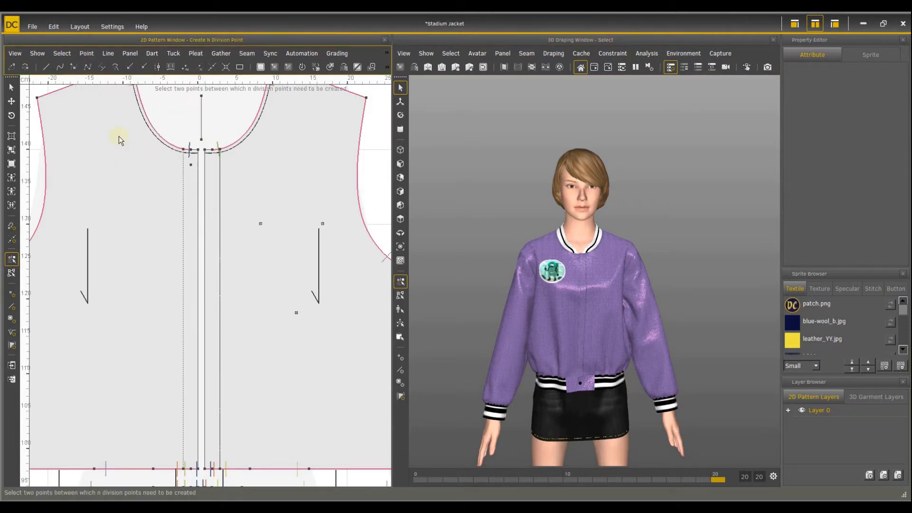
pyautogui.click(191, 164)
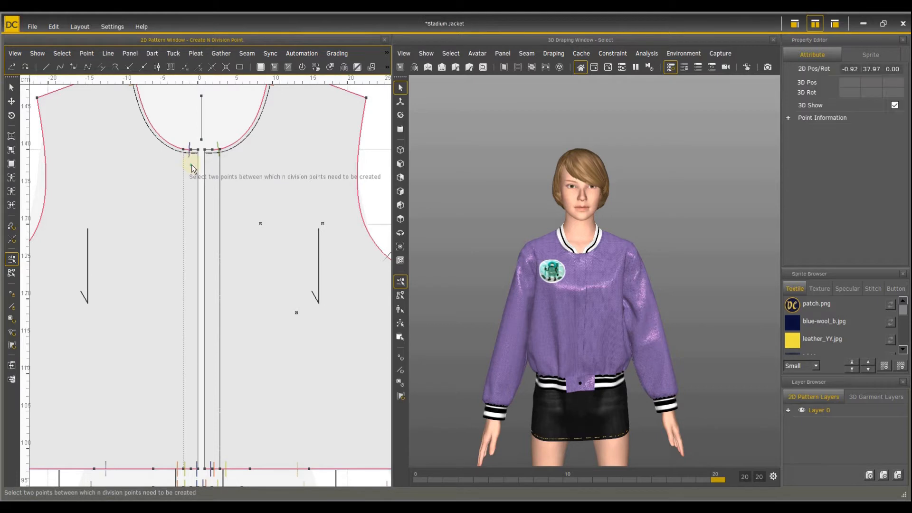
pyautogui.click(191, 469)
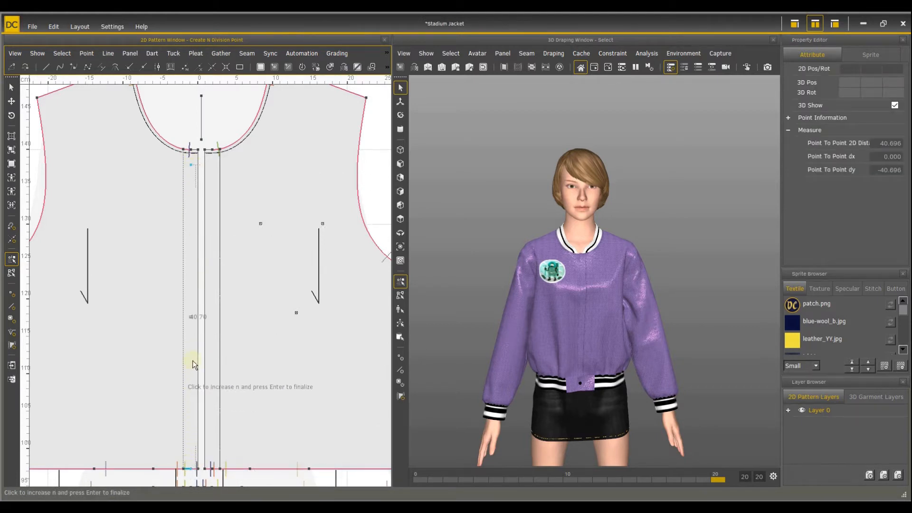
pyautogui.click(196, 217)
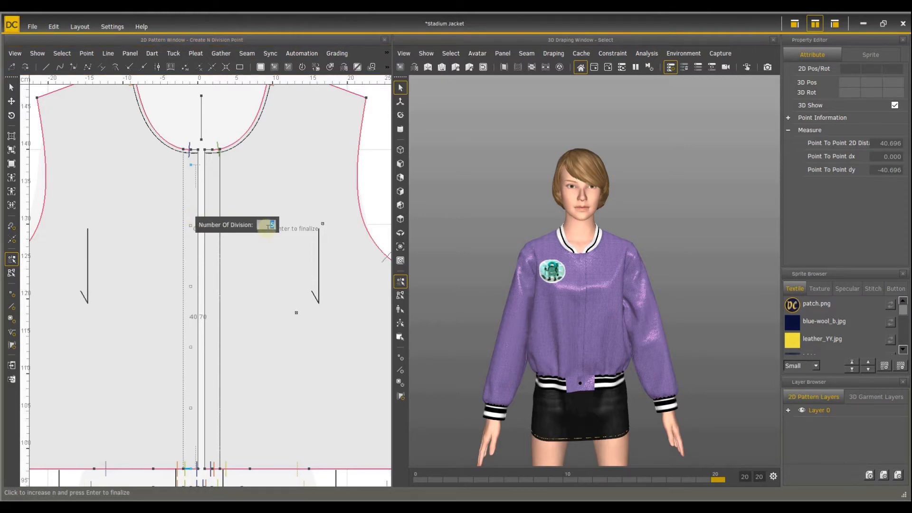
pyautogui.write('6')
pyautogui.press('Return')
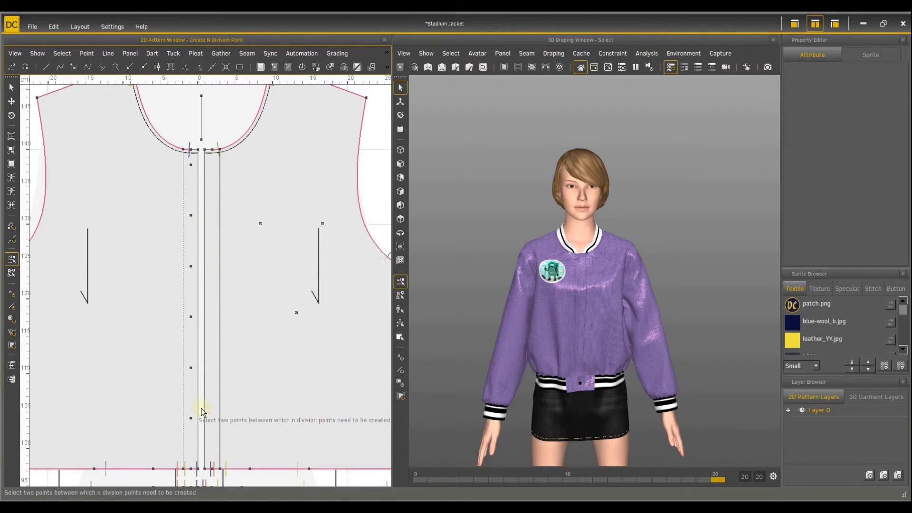
pyautogui.hotkey('ctrl', 'F1')
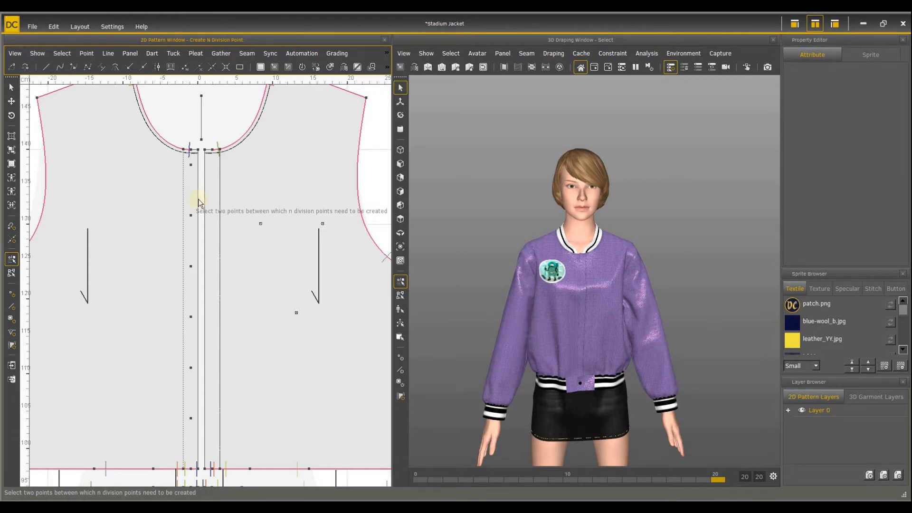
# Create interior points on the left front panel from the six placket points between the neckline and the hem
pyautogui.click(130, 53)
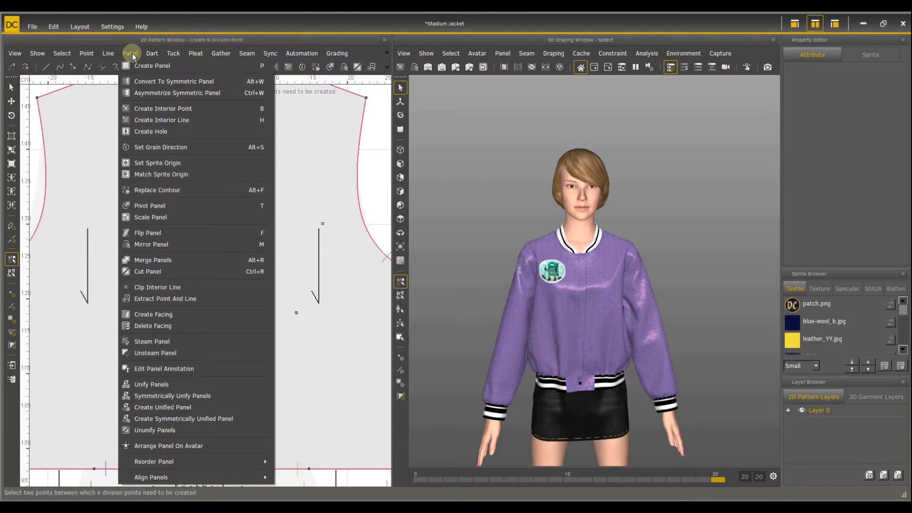
pyautogui.click(161, 108)
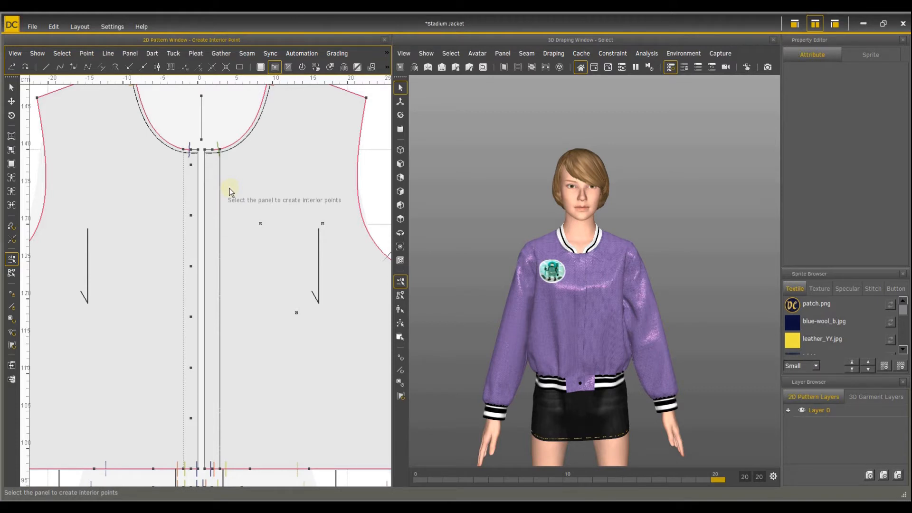
pyautogui.click(160, 203)
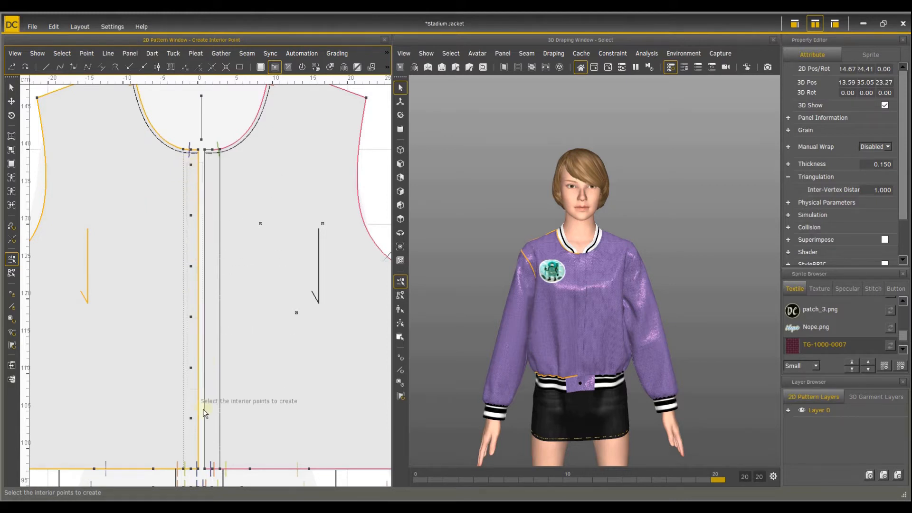
pyautogui.click(194, 426)
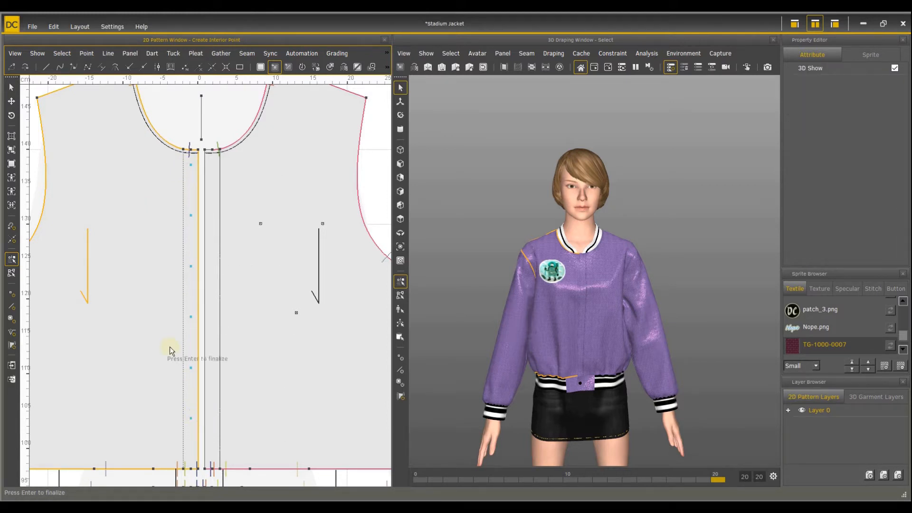
pyautogui.press('Return')
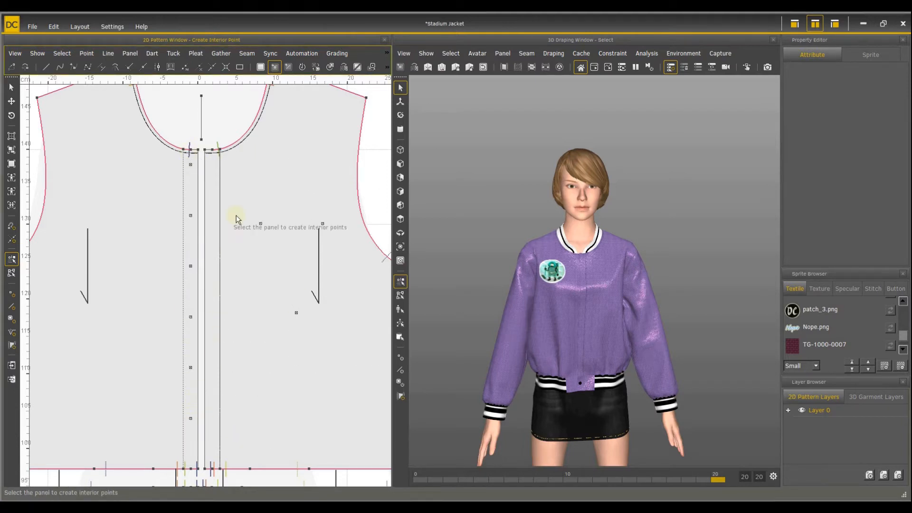
# Translate the right front panel about 2.9 cm horizontally towards the left front panel so that their plackets overlap exactly
pyautogui.click(12, 102)
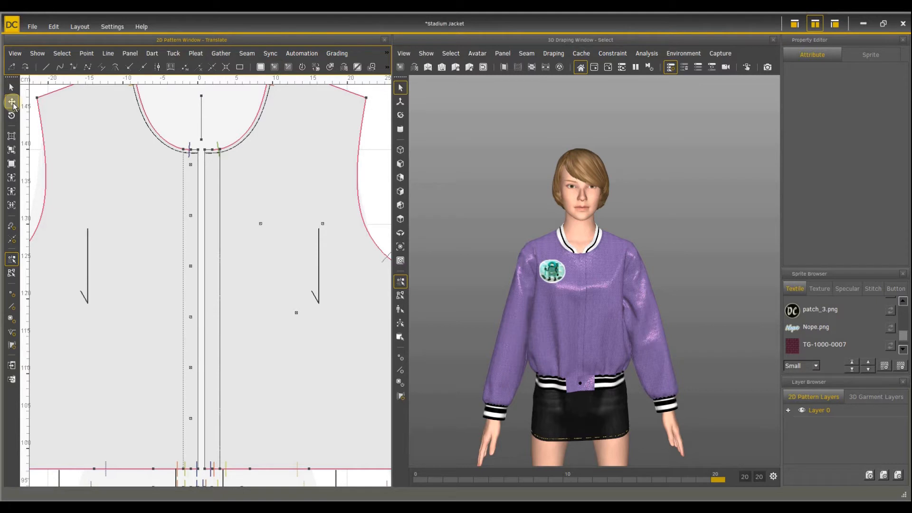
pyautogui.click(250, 205)
pyautogui.scroll(-1, 250, 205)
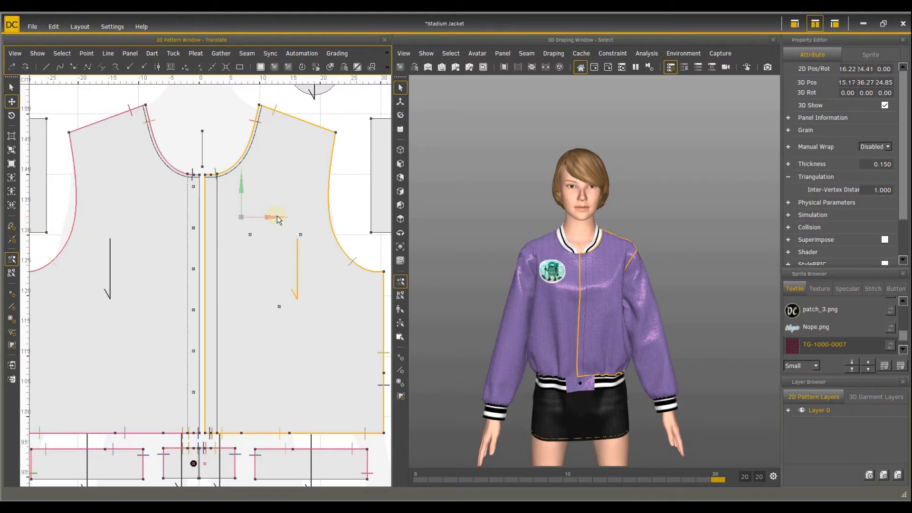
pyautogui.moveTo(277, 216); pyautogui.dragTo(260, 217)
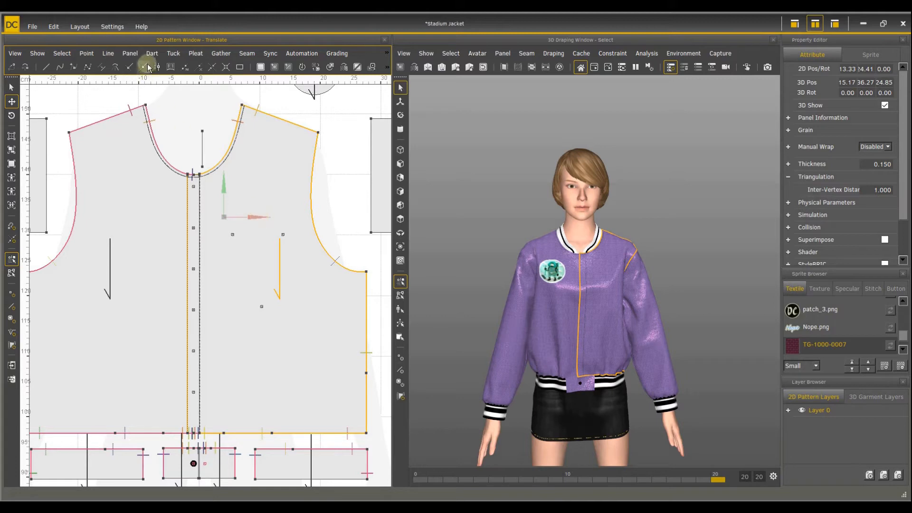
# Create interior points on the right front panel from the six placket points it overlaps on the left front panel
pyautogui.click(131, 54)
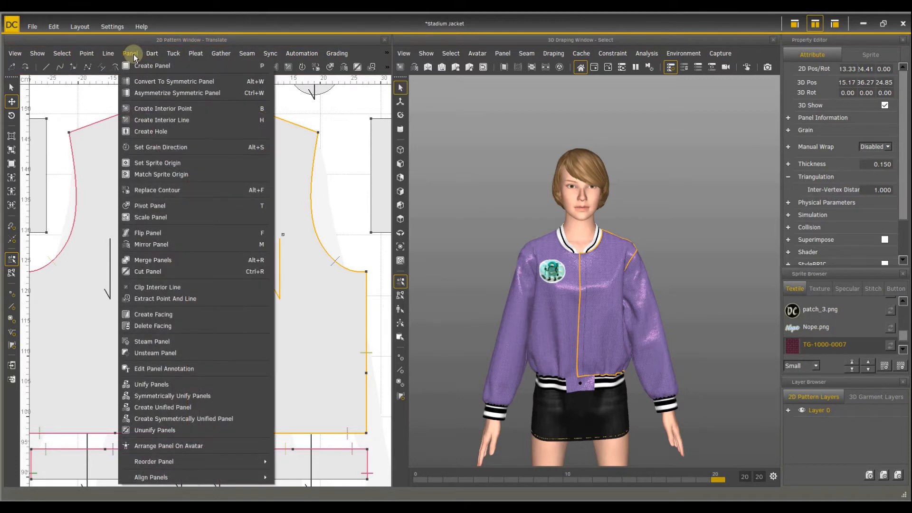
pyautogui.click(159, 108)
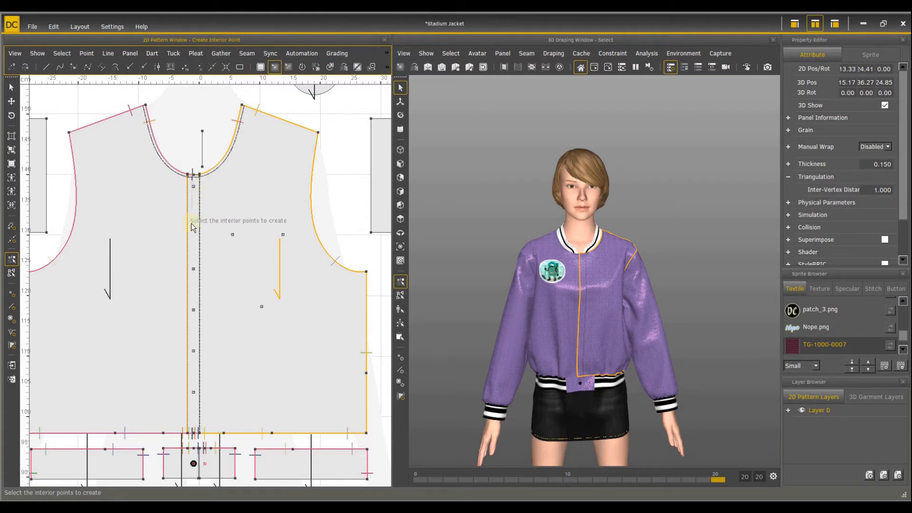
pyautogui.click(198, 400)
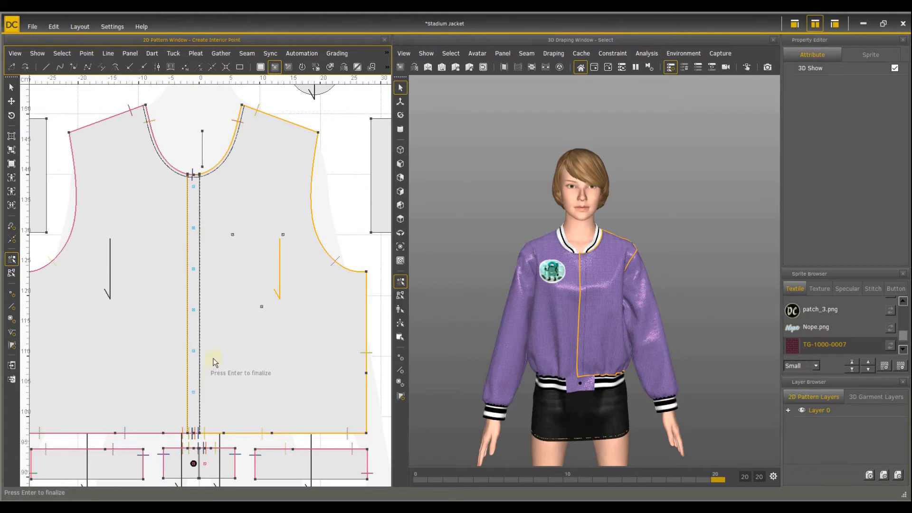
pyautogui.press('Return')
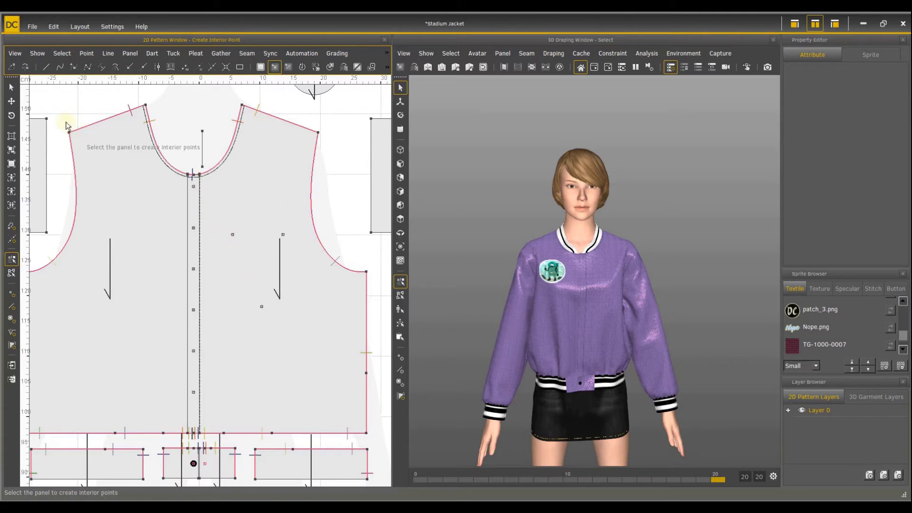
# Translate the right front panel about 5.6 cm horizontally away from the left front panel to separate the plackets
pyautogui.click(11, 101)
pyautogui.click(237, 226)
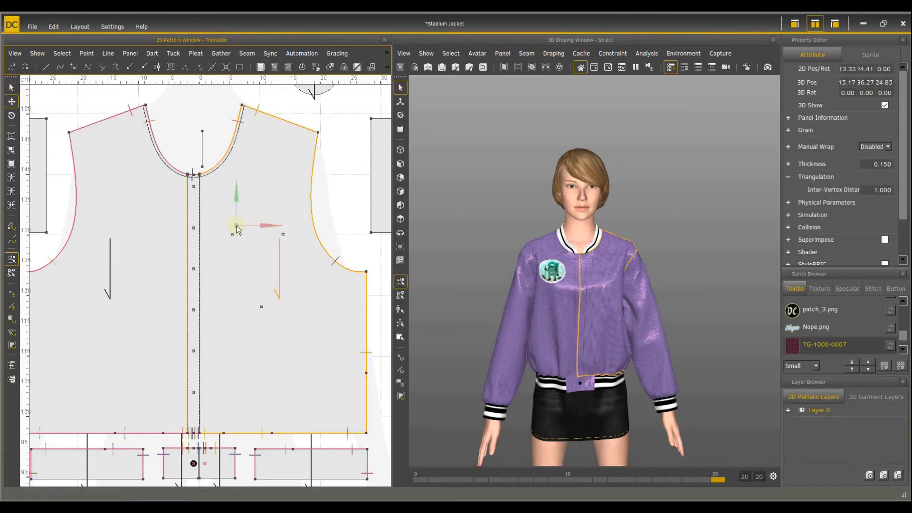
pyautogui.moveTo(261, 227); pyautogui.dragTo(295, 233)
# Select the six interior points on each placket and set their 3D Activate option to Yes
pyautogui.click(12, 88)
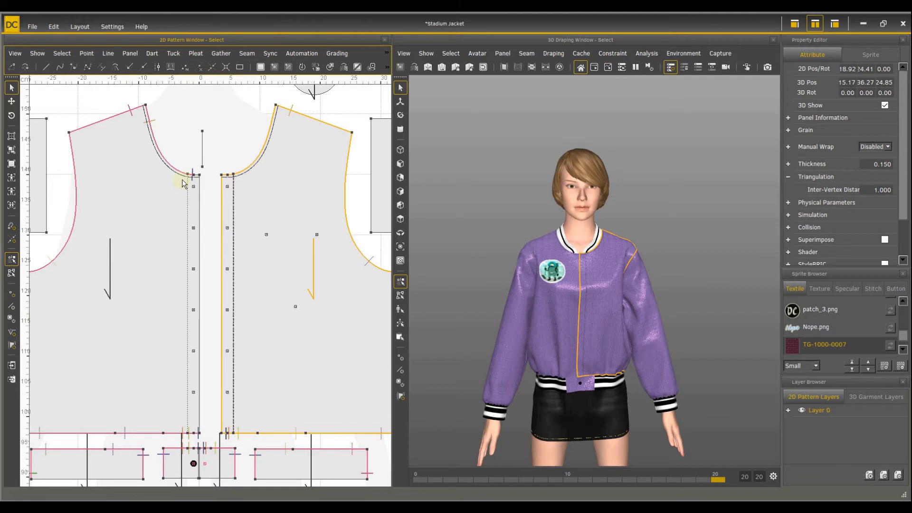
pyautogui.click(249, 415)
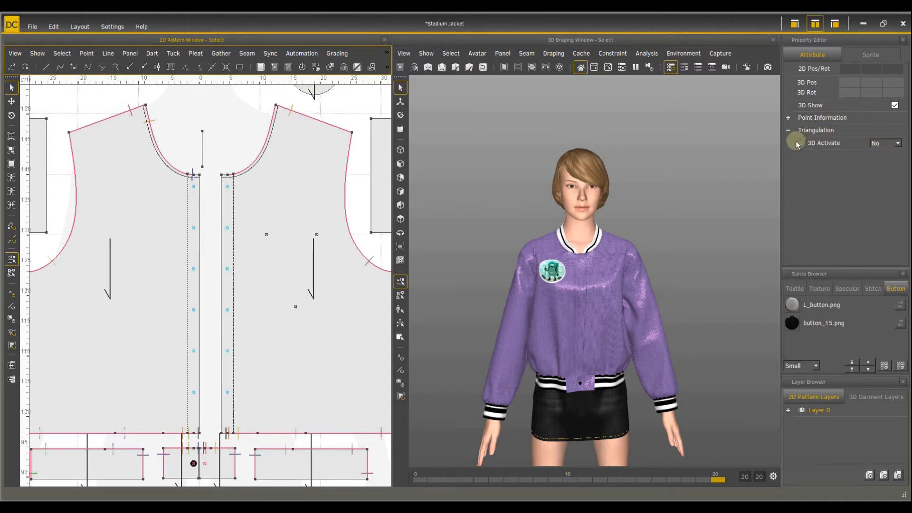
pyautogui.click(897, 143)
pyautogui.click(894, 151)
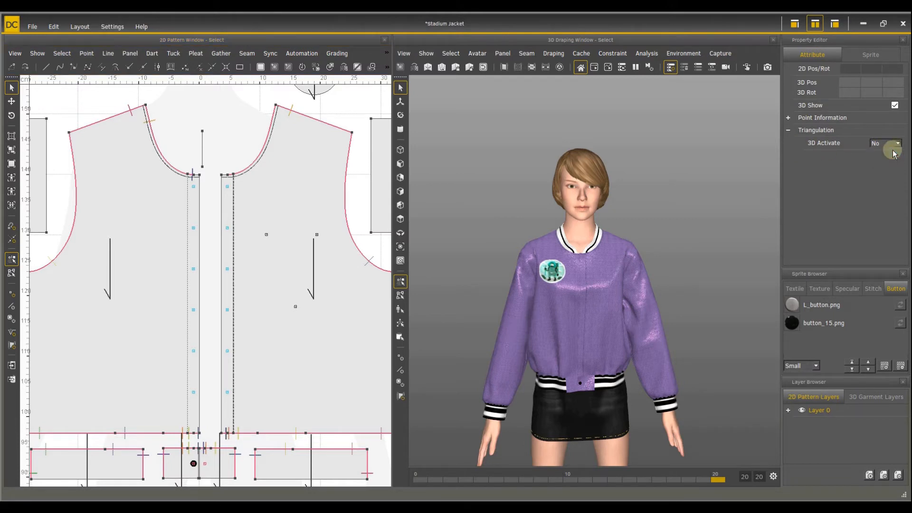
pyautogui.click(894, 145)
pyautogui.click(893, 157)
# Show points in the 3D draping view and inspect the activated points along the jacket's front placket
pyautogui.click(428, 53)
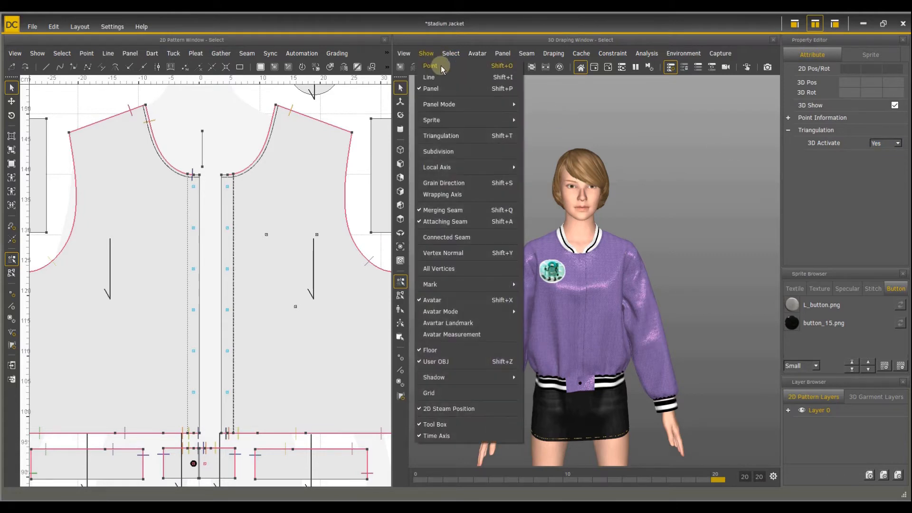
pyautogui.click(441, 65)
pyautogui.scroll(5, 554, 298)
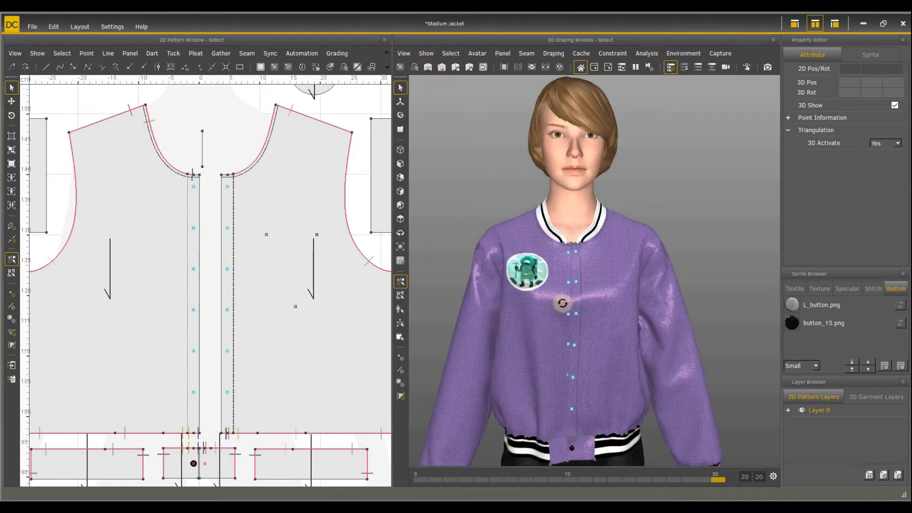
pyautogui.moveTo(562, 303); pyautogui.dragTo(580, 302, button='right')
pyautogui.moveTo(580, 302); pyautogui.dragTo(589, 289, button='middle')
pyautogui.scroll(3, 586, 289)
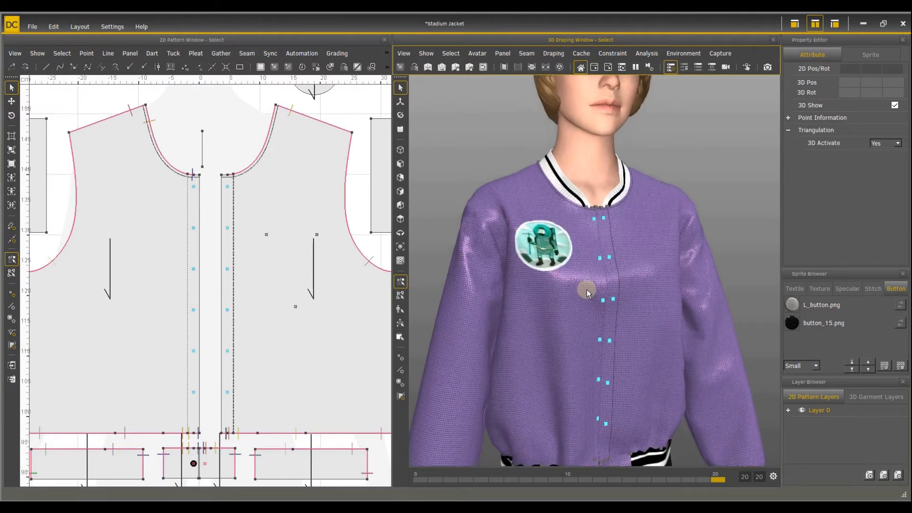
pyautogui.scroll(5, 585, 290)
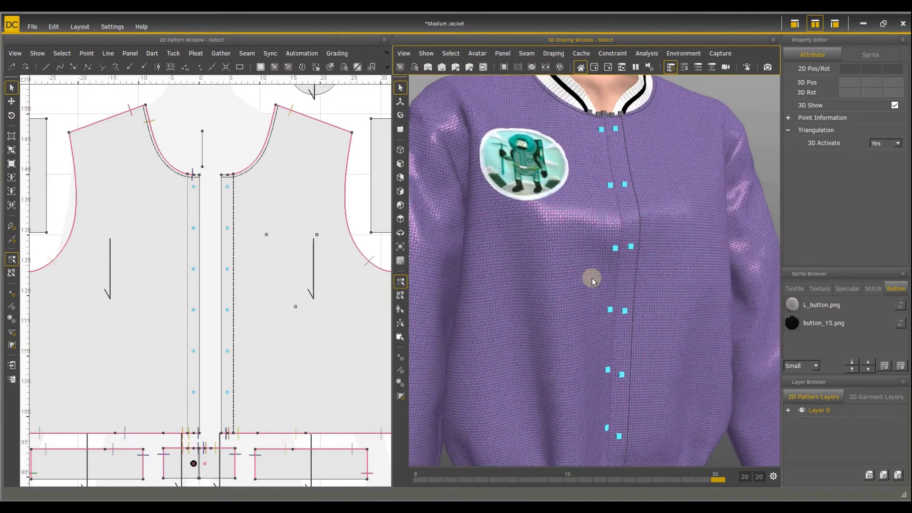
pyautogui.moveTo(592, 278)
pyautogui.mouseDown(button='right')
pyautogui.moveTo(651, 278)
pyautogui.moveTo(586, 275)
pyautogui.moveTo(619, 266)
pyautogui.moveTo(604, 266)
pyautogui.mouseUp(button='right')
pyautogui.scroll(-3, 599, 278)
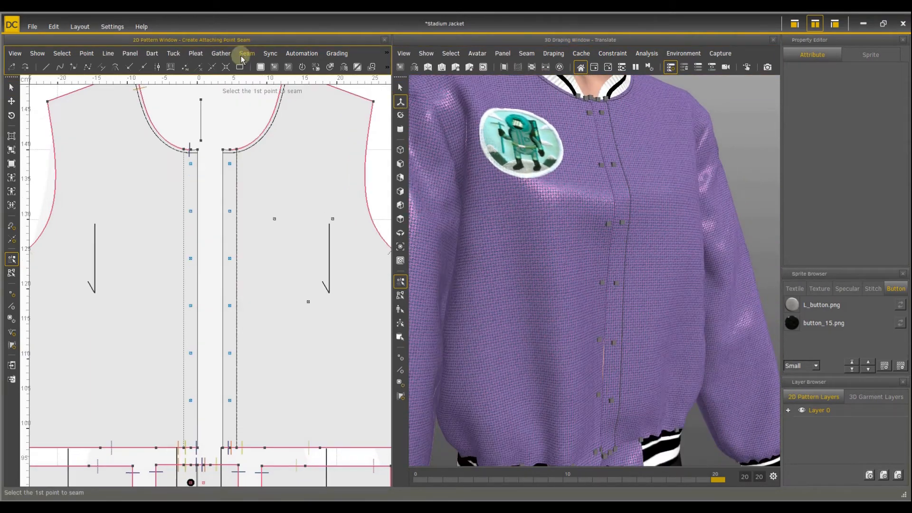
# Create an attaching point seam from the right placket's topmost interior point to the matching point on the left placket
pyautogui.click(244, 53)
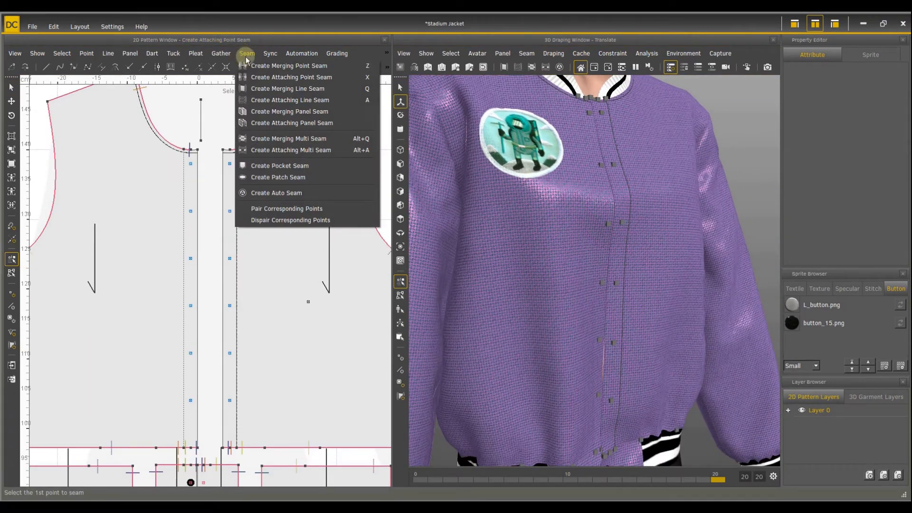
pyautogui.click(266, 78)
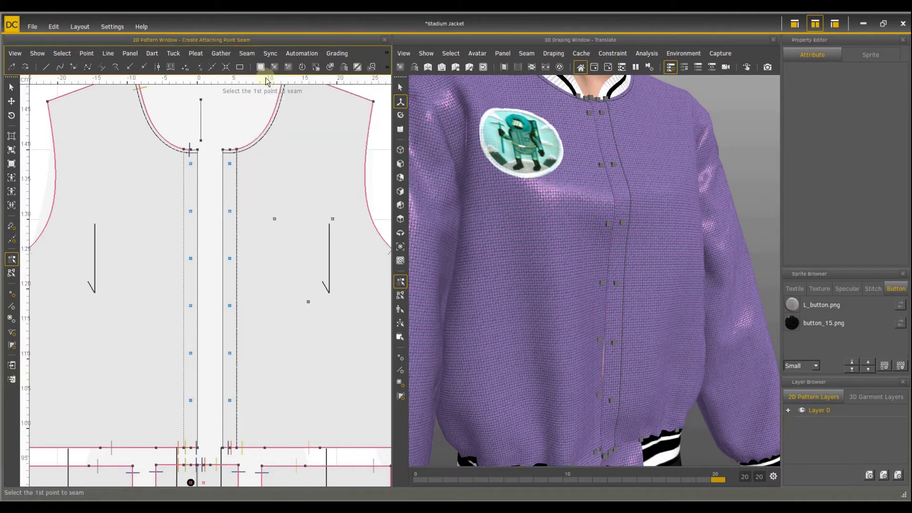
pyautogui.click(229, 163)
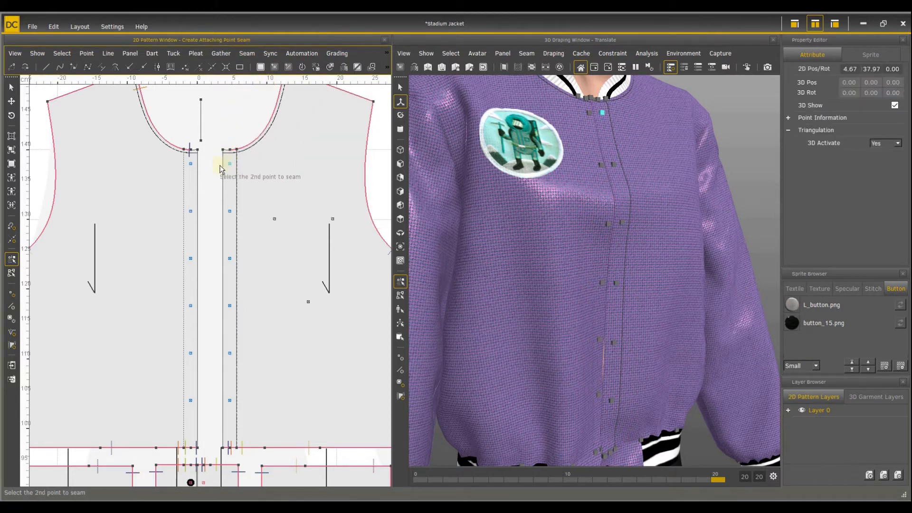
pyautogui.click(191, 164)
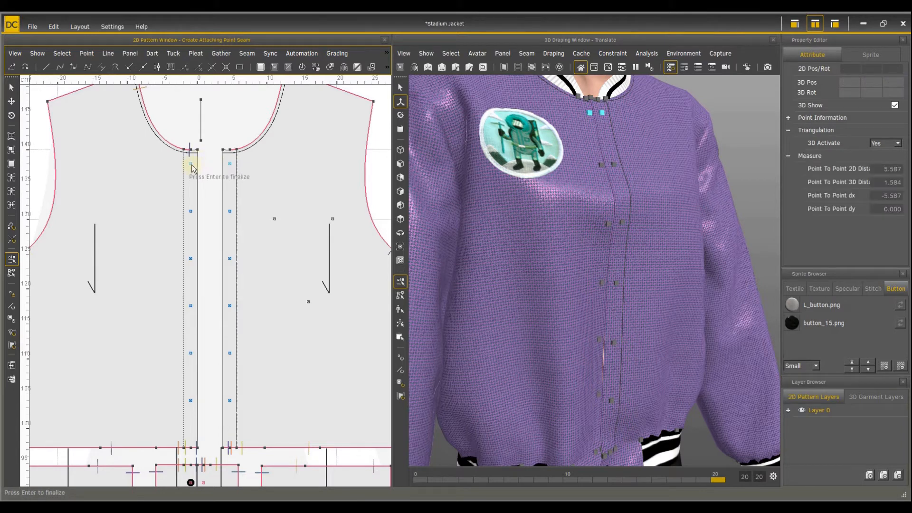
pyautogui.press('Return')
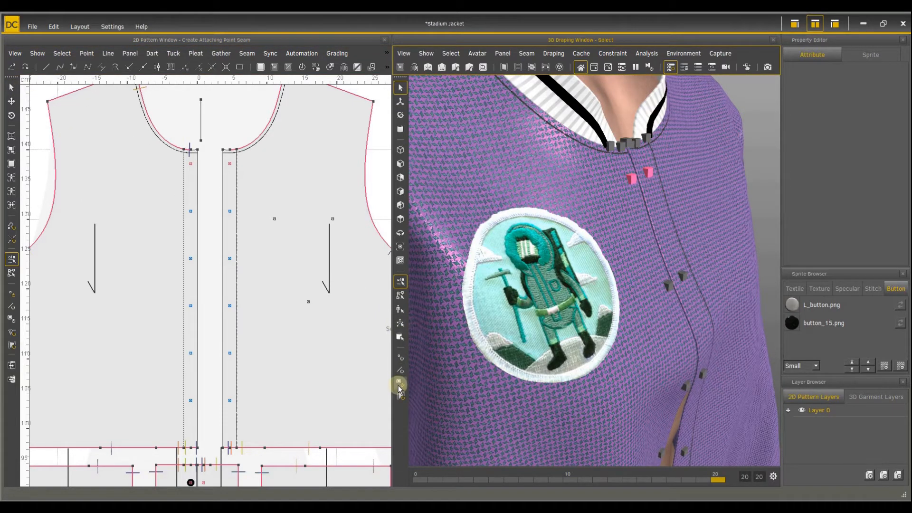
# Check both front panels' thickness, and set the rest length of the topmost attaching point seam to 0.15
pyautogui.click(639, 177)
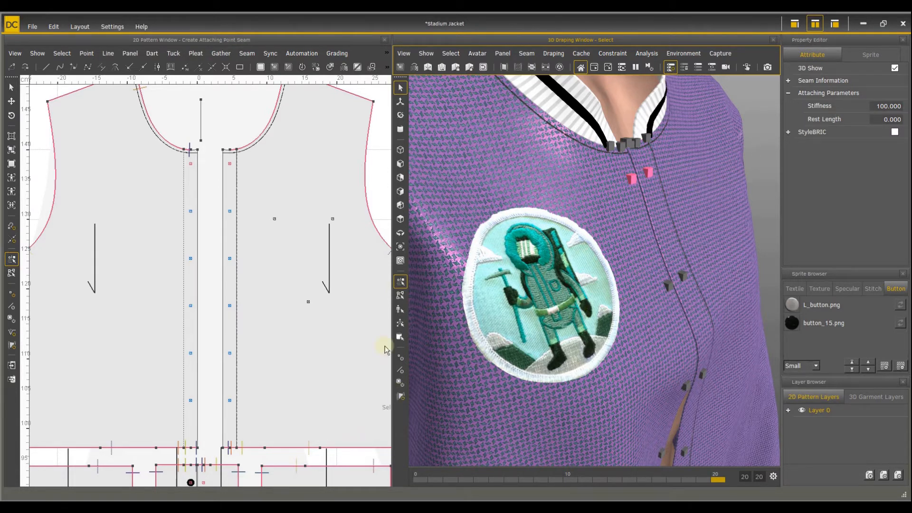
pyautogui.click(719, 221)
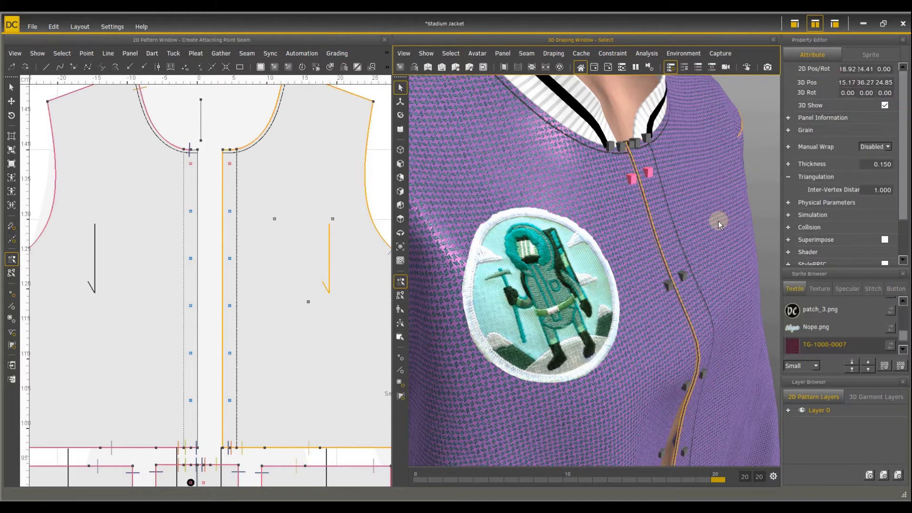
pyautogui.click(621, 249)
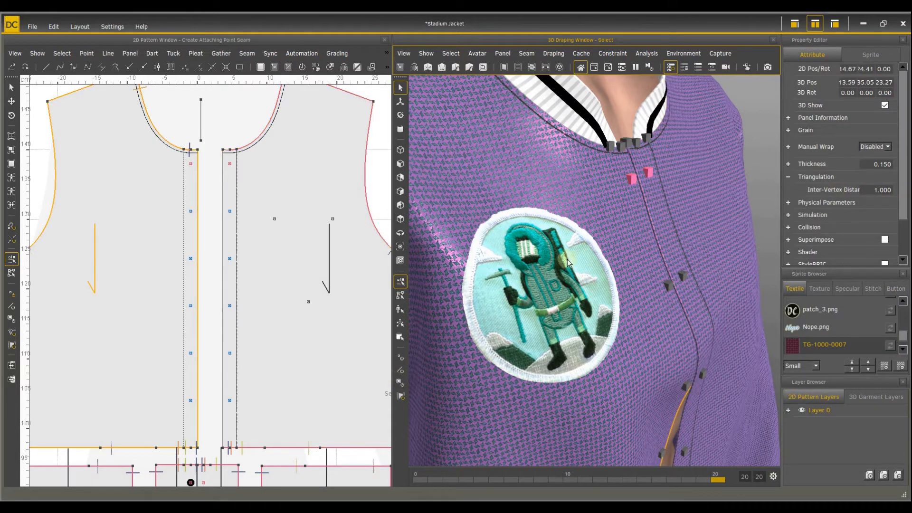
pyautogui.click(639, 175)
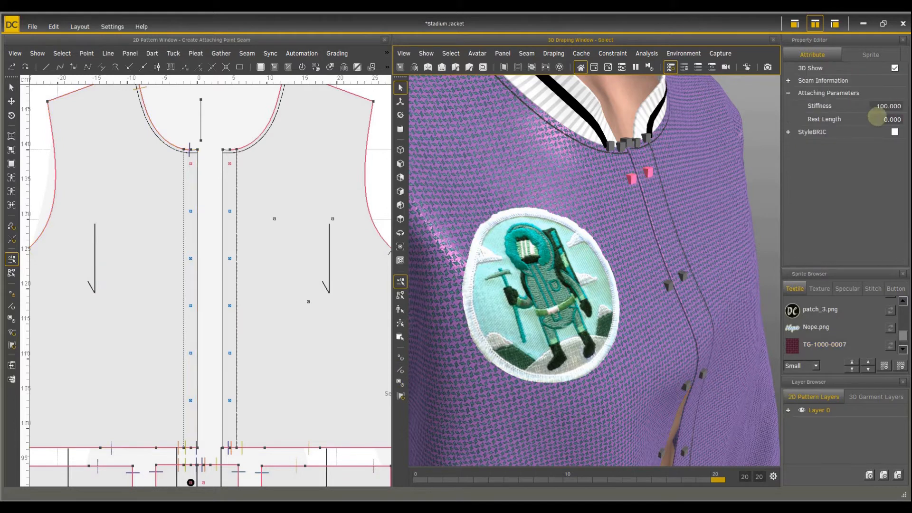
pyautogui.click(887, 119)
pyautogui.write('0.15')
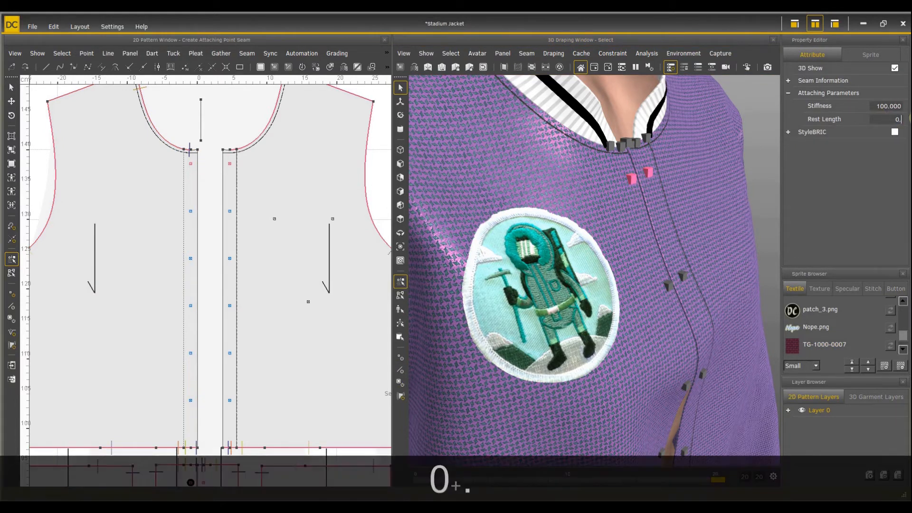
pyautogui.press('Return')
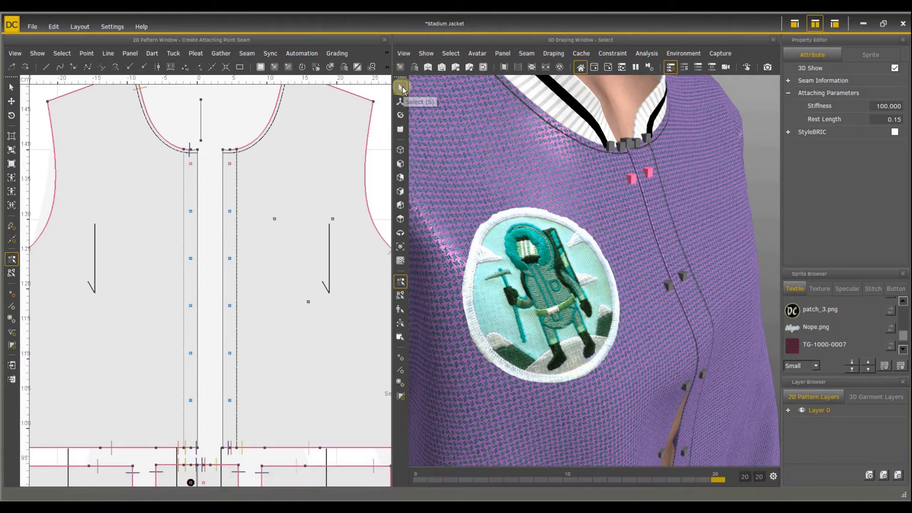
# Create attaching point seams between the five remaining pairs of matching placket points, working from the second pair down to the lowest
pyautogui.click(221, 54)
pyautogui.click(266, 73)
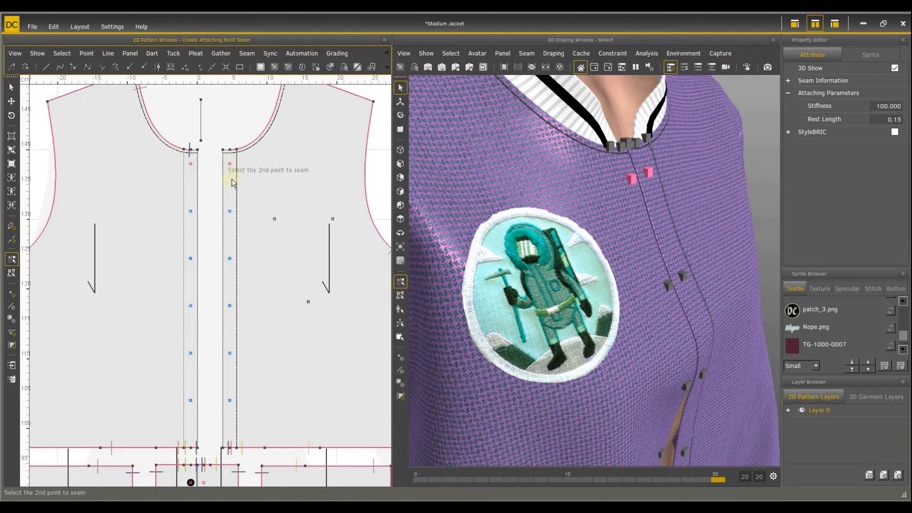
pyautogui.click(229, 211)
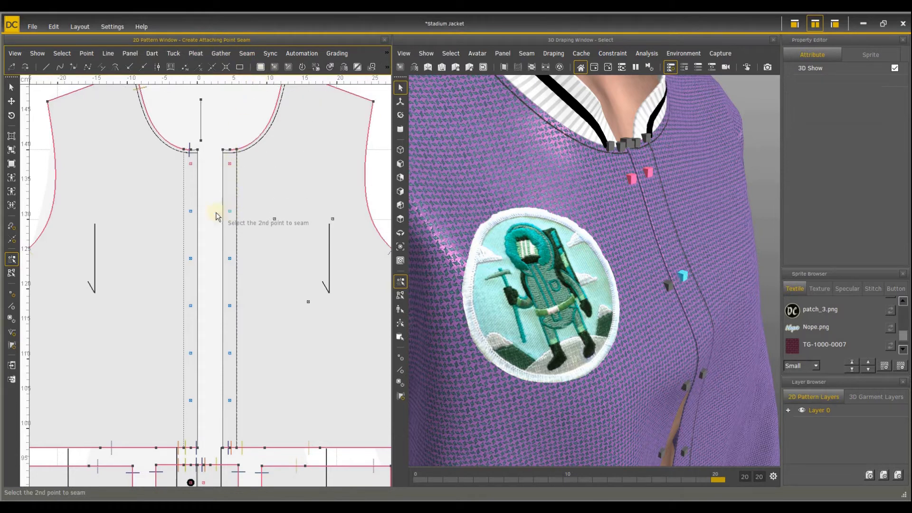
pyautogui.click(191, 211)
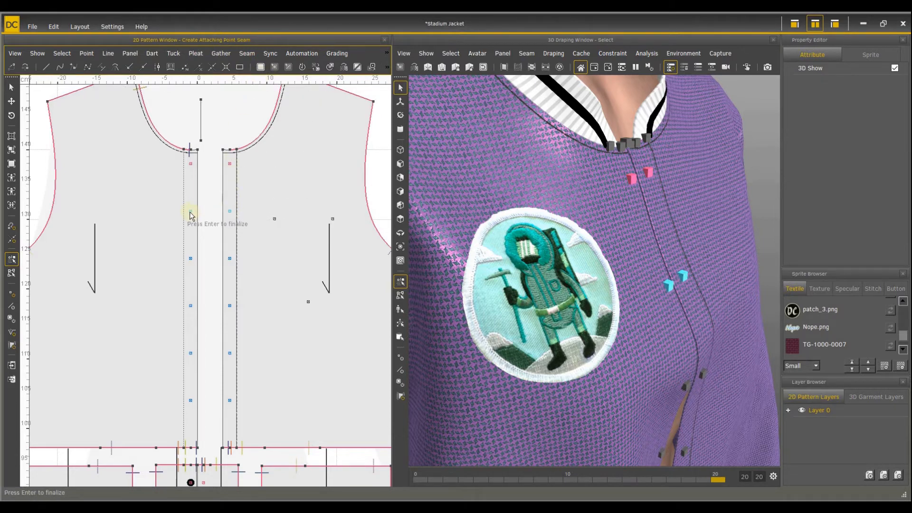
pyautogui.press('Return')
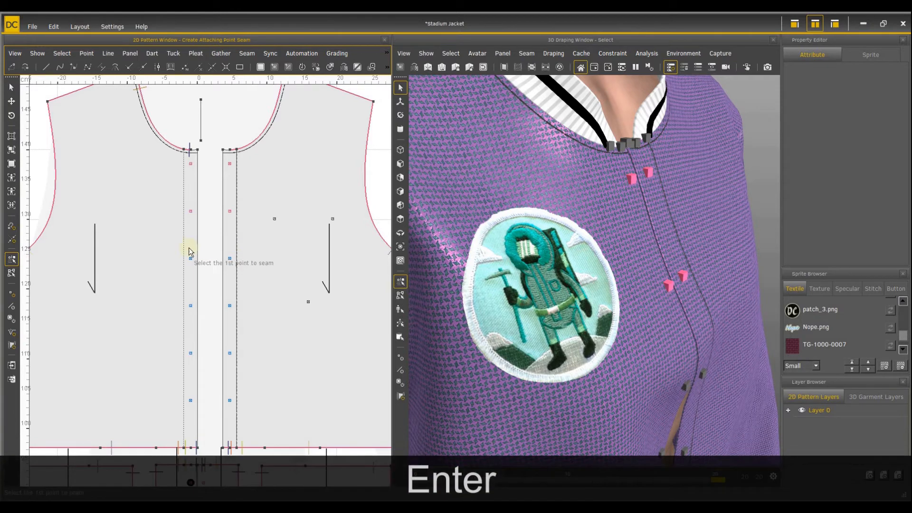
pyautogui.click(229, 258)
pyautogui.click(190, 258)
pyautogui.press('Return')
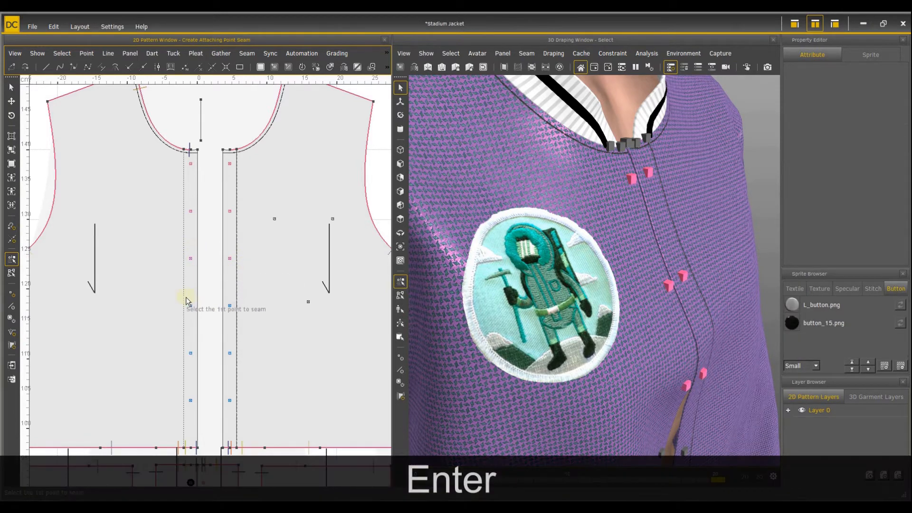
pyautogui.click(229, 306)
pyautogui.click(190, 306)
pyautogui.press('Return')
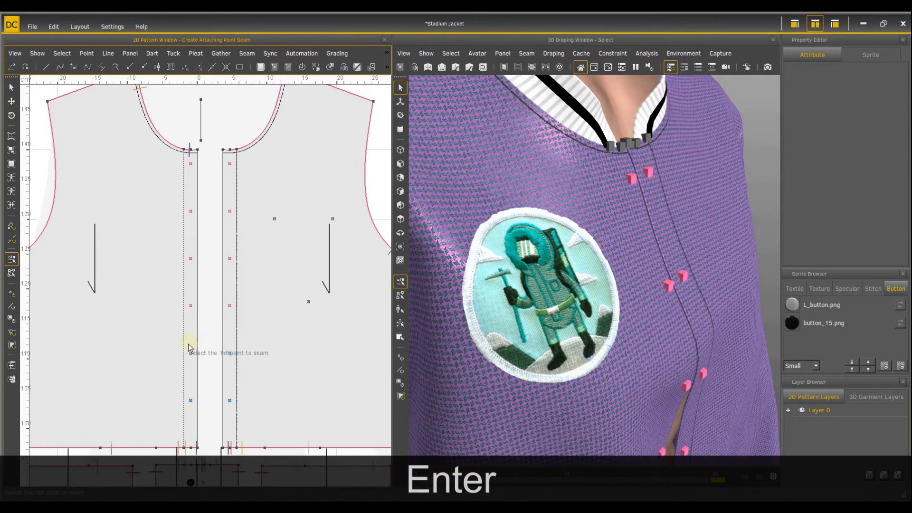
pyautogui.click(229, 354)
pyautogui.click(191, 353)
pyautogui.press('Return')
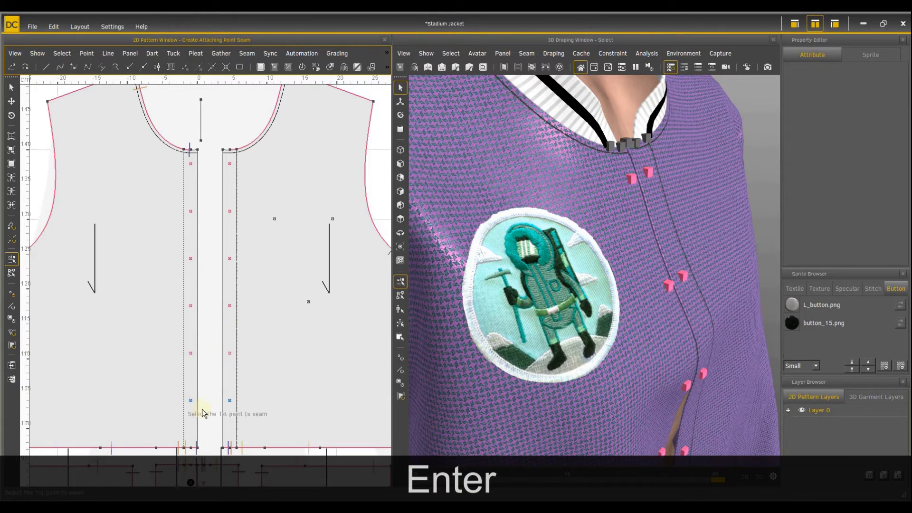
pyautogui.click(229, 400)
pyautogui.press('Return')
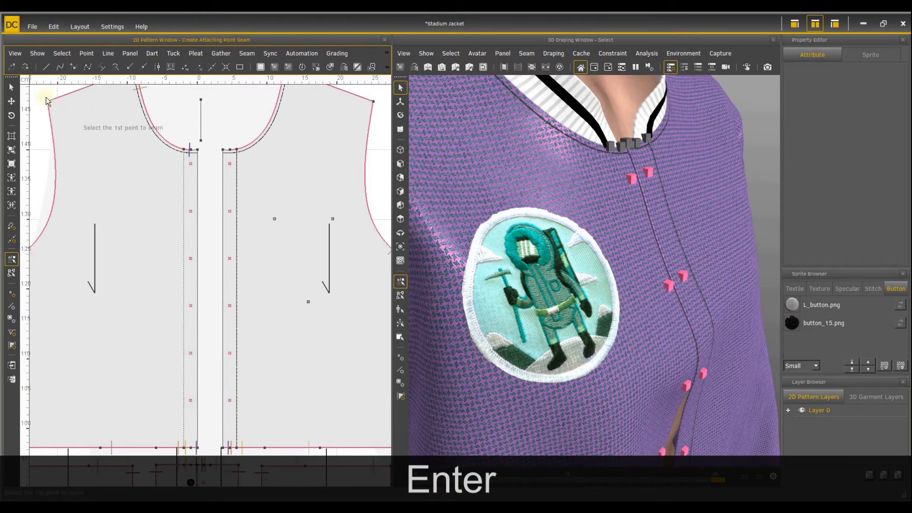
# Set the rest length of the five lower placket attaching point seams to 0.15 and save the project
pyautogui.click(11, 88)
pyautogui.scroll(-5, 653, 218)
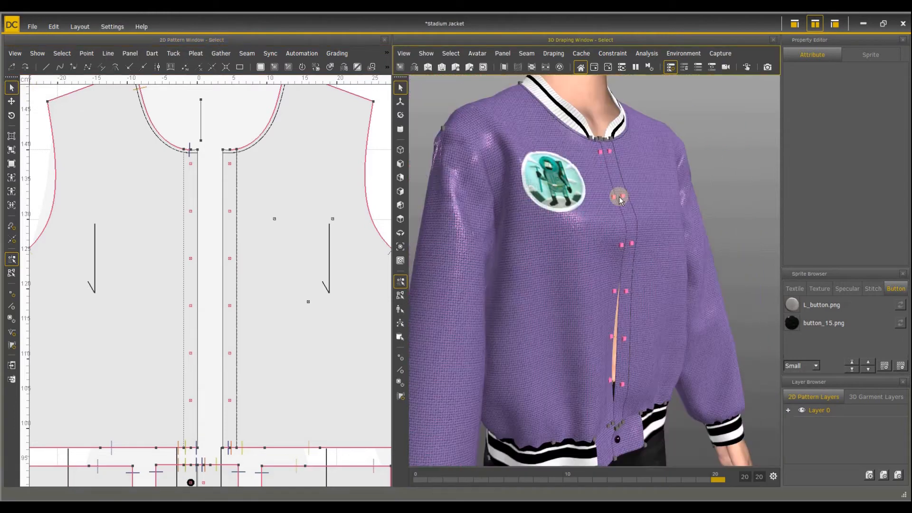
pyautogui.click(619, 196)
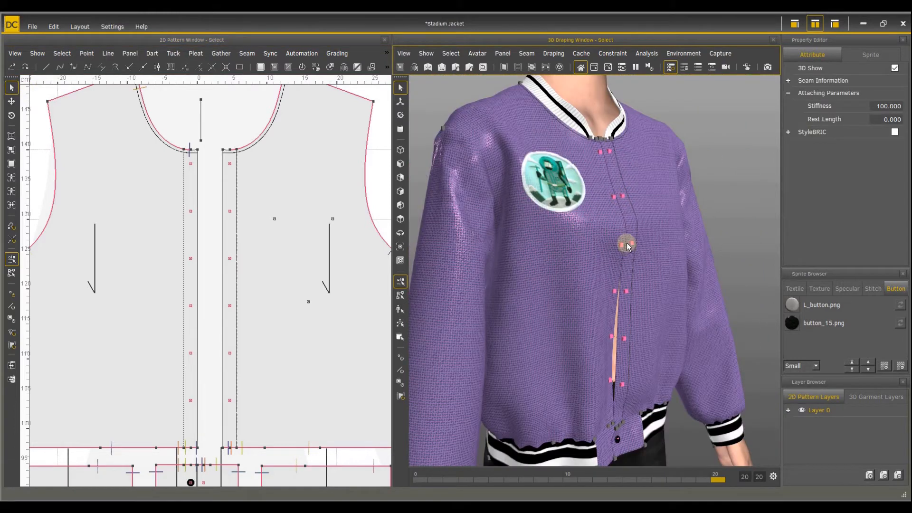
pyautogui.press('shift')
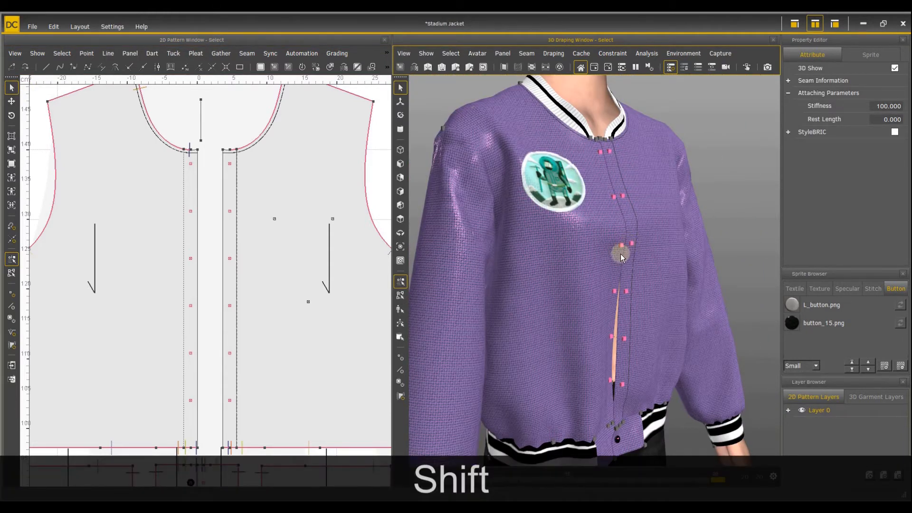
pyautogui.press('shift')
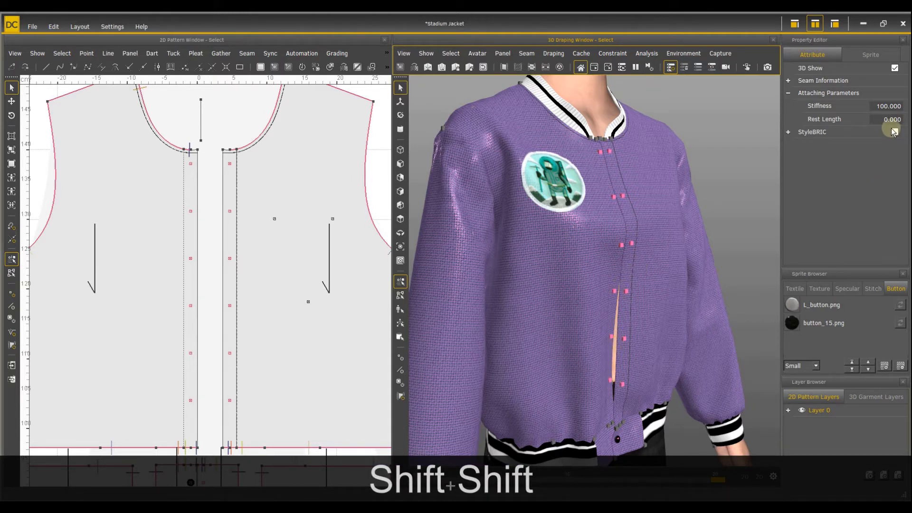
pyautogui.click(902, 119)
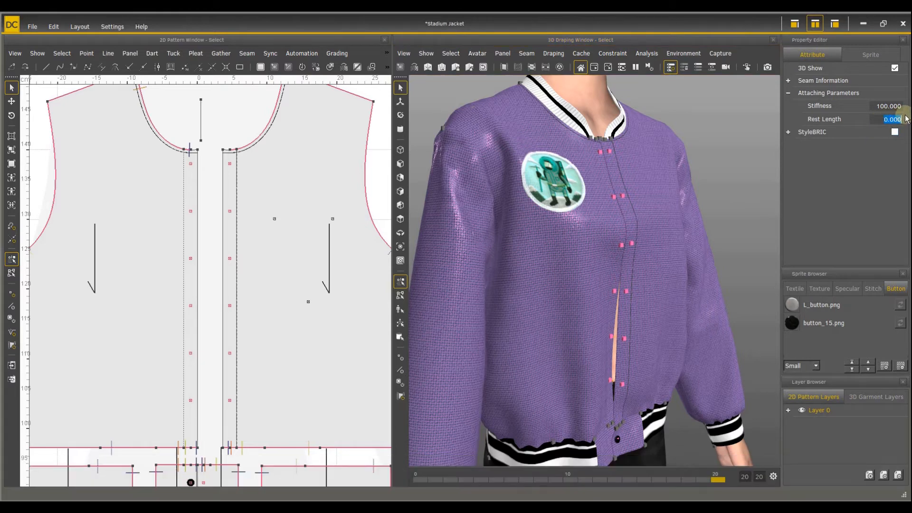
pyautogui.write('0.15')
pyautogui.press('Return')
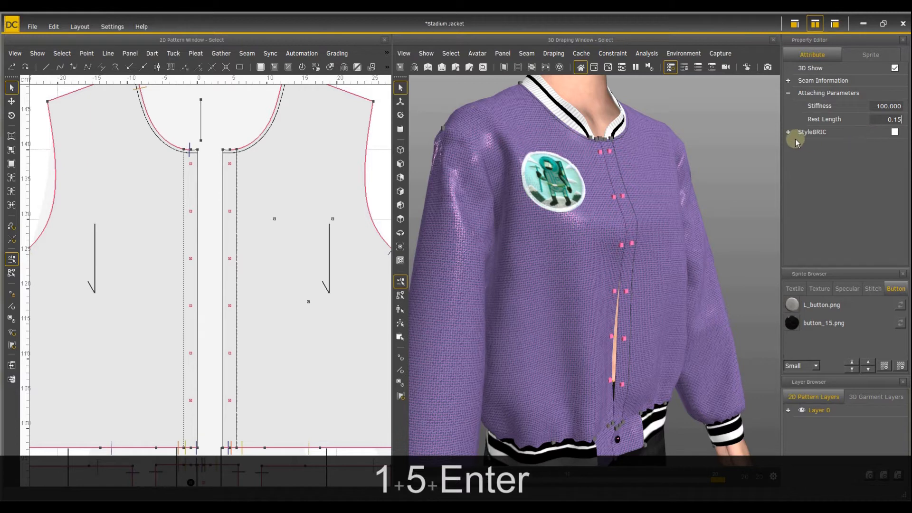
pyautogui.hotkey('ctrl', 's')
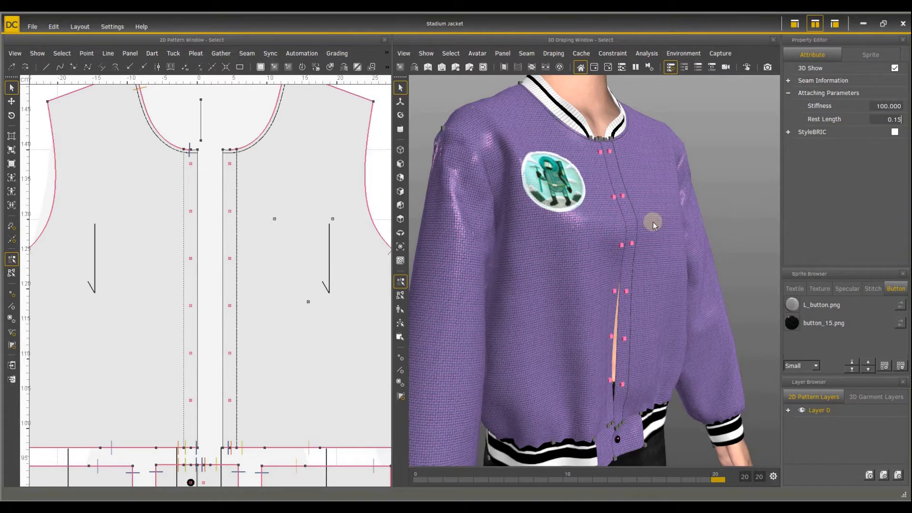
# Simulate the jacket to pull the placket closed, pause the simulation, and check the drape from the front
pyautogui.click(593, 67)
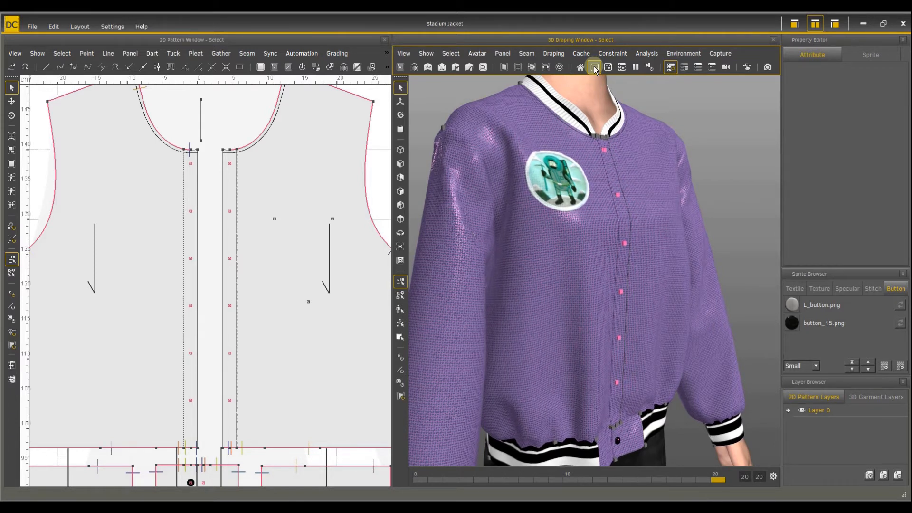
pyautogui.click(636, 67)
pyautogui.moveTo(644, 218); pyautogui.dragTo(579, 249, button='right')
pyautogui.scroll(-8, 578, 249)
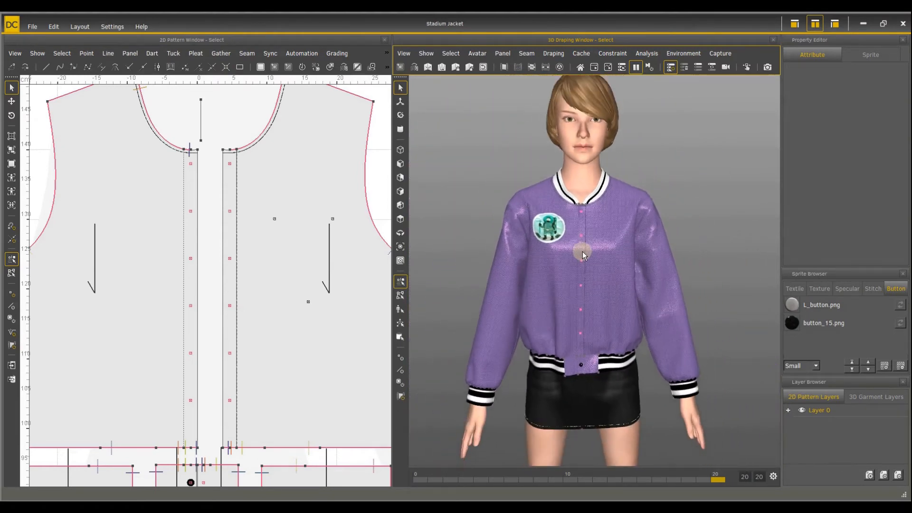
pyautogui.scroll(2, 581, 246)
pyautogui.scroll(-4, 580, 246)
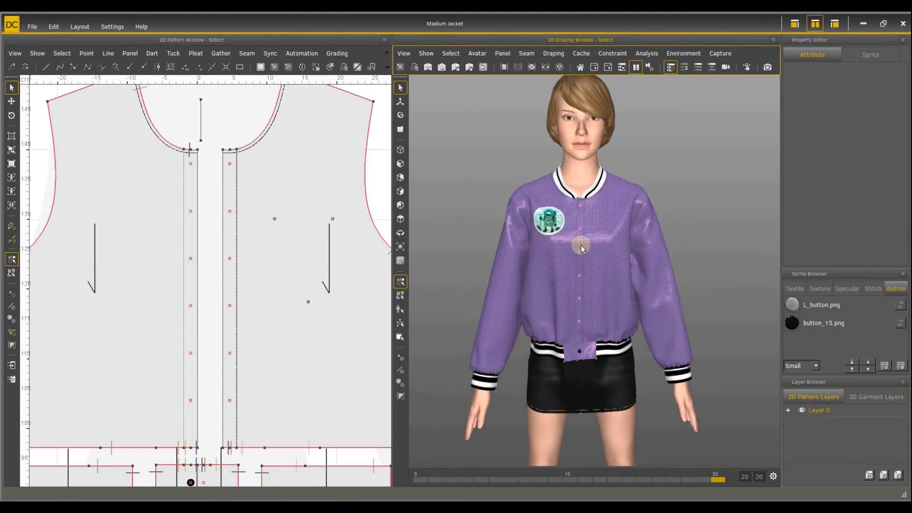
pyautogui.moveTo(580, 245); pyautogui.dragTo(580, 252, button='middle')
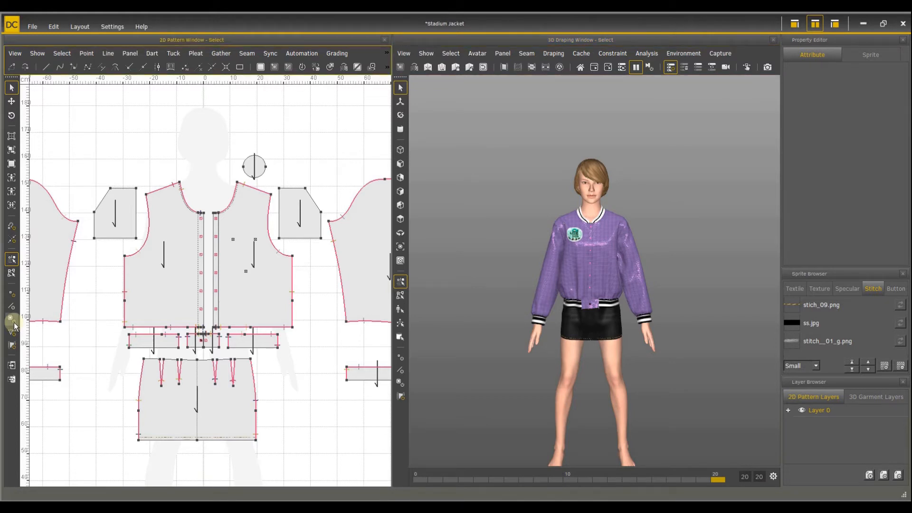
# Bring both pocket panels into the 3D draping view beside the jacket
pyautogui.click(110, 226)
pyautogui.keyDown('shift'); pyautogui.click(305, 223); pyautogui.keyUp('shift')
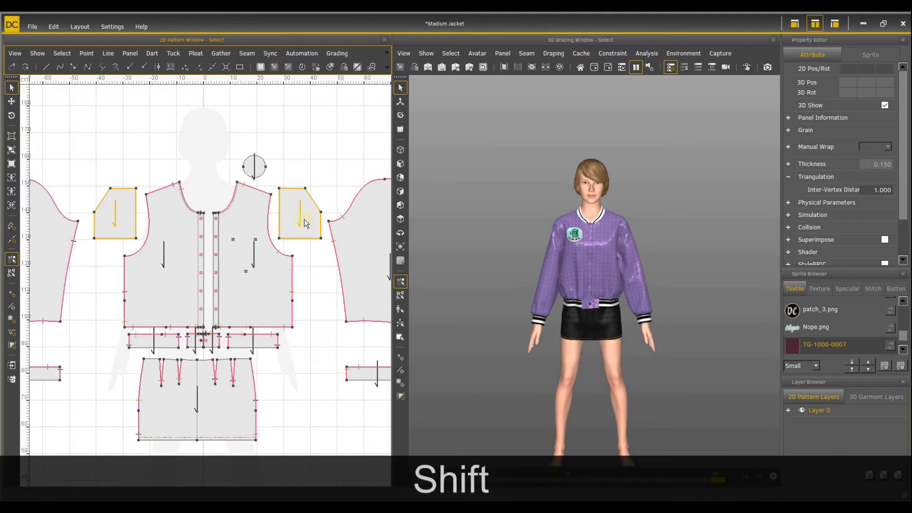
pyautogui.click(12, 365)
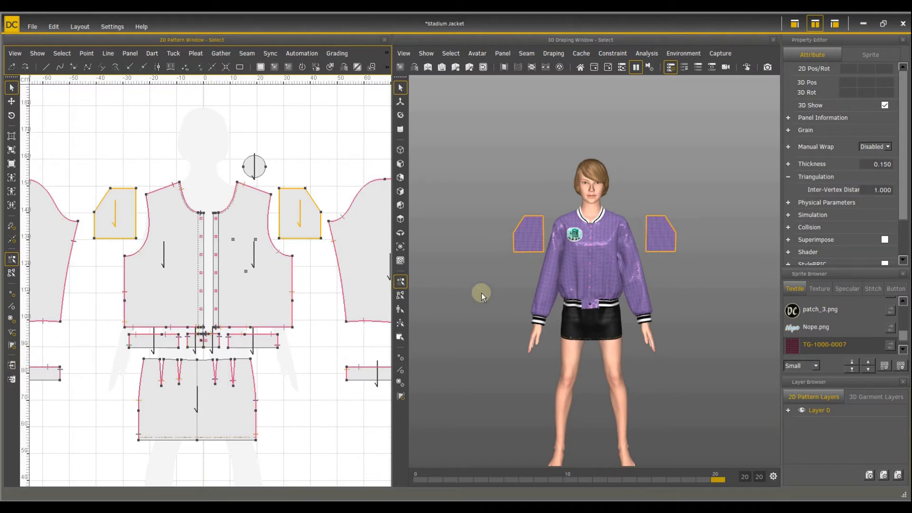
pyautogui.moveTo(480, 292)
pyautogui.mouseDown(button='right')
pyautogui.moveTo(560, 291)
pyautogui.moveTo(485, 290)
pyautogui.mouseUp(button='right')
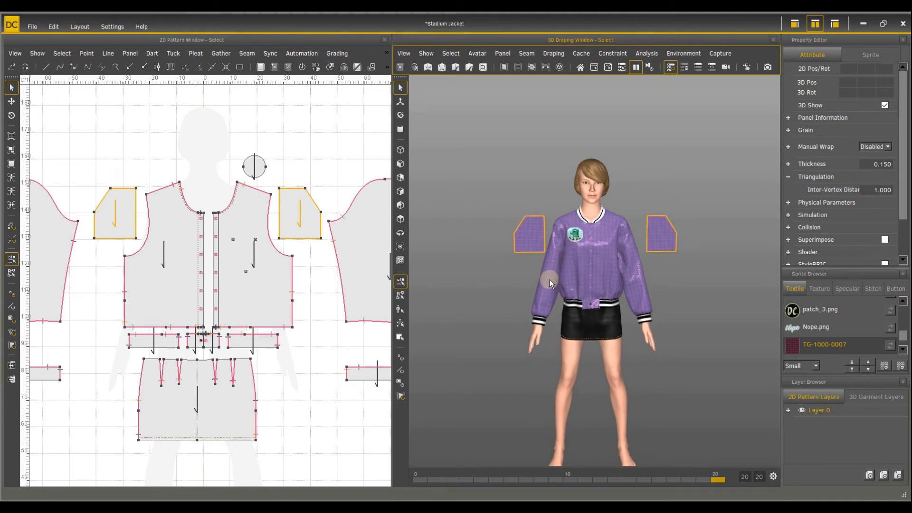
pyautogui.scroll(2, 549, 279)
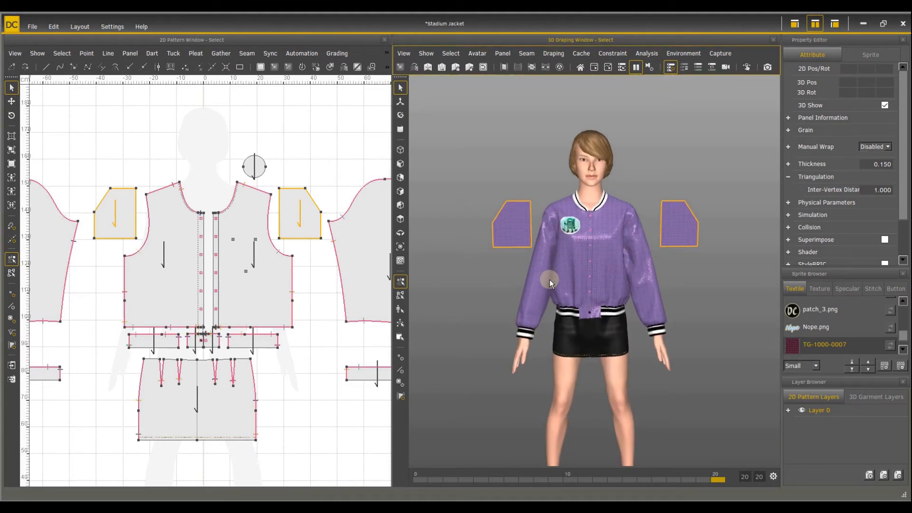
pyautogui.scroll(1, 549, 279)
pyautogui.click(419, 277)
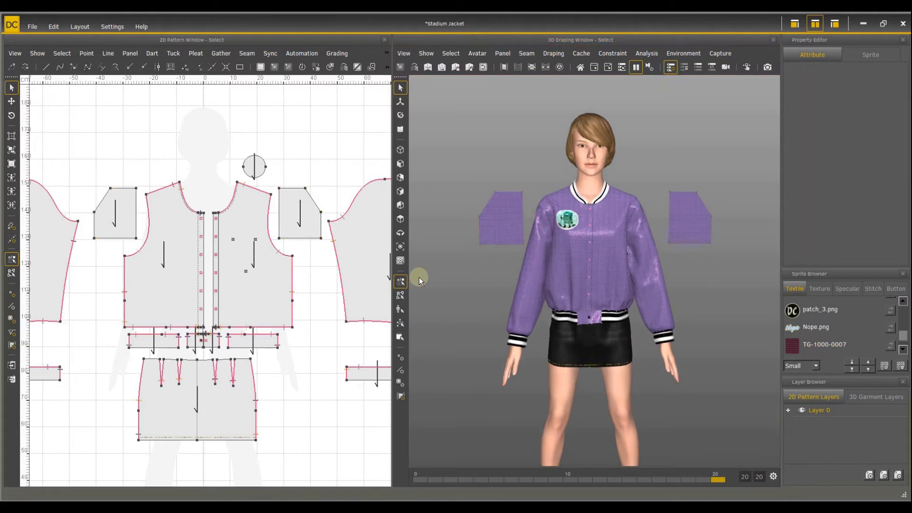
# Start a pocket seam on the right-hand pocket panel, using every edge except the slanted opening as seam lines
pyautogui.click(306, 284)
pyautogui.click(247, 53)
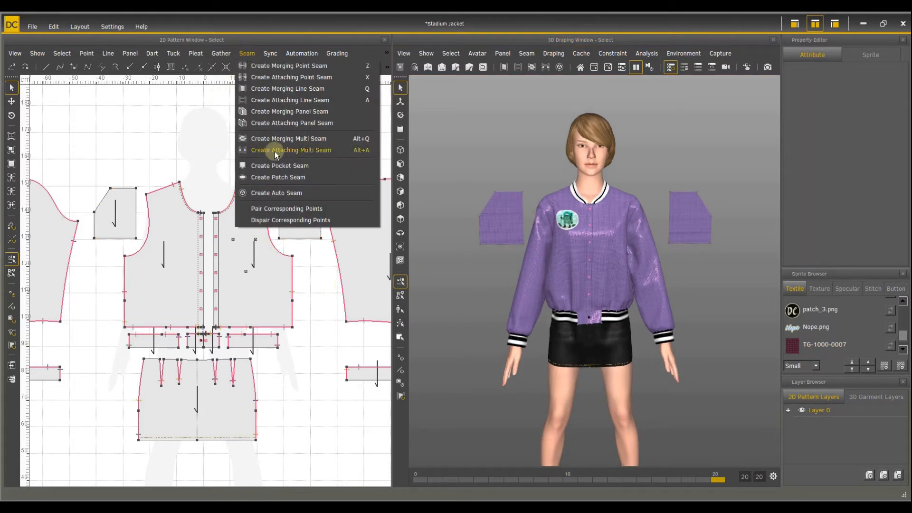
pyautogui.click(275, 165)
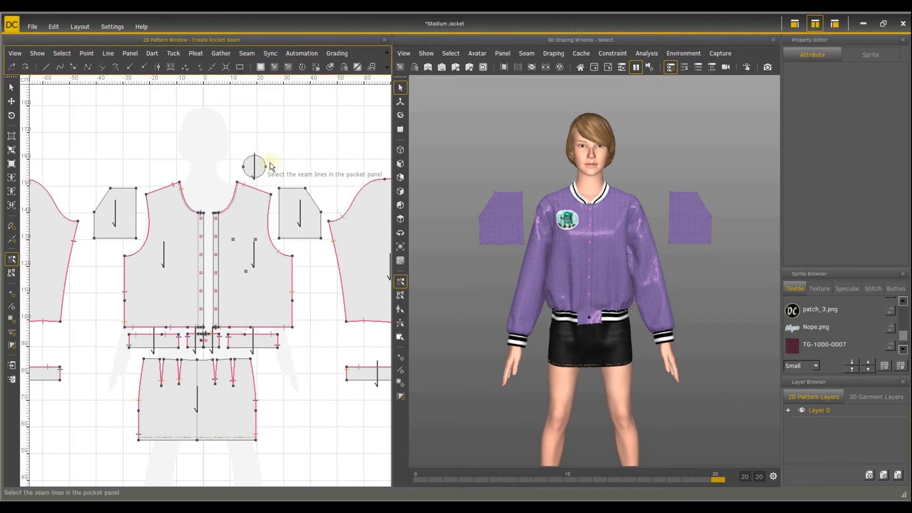
pyautogui.click(290, 188)
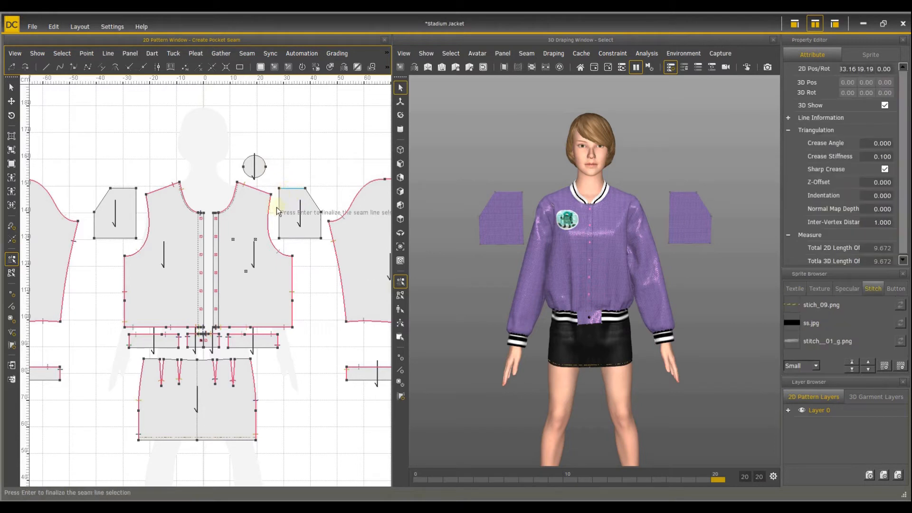
pyautogui.click(279, 212)
pyautogui.click(298, 238)
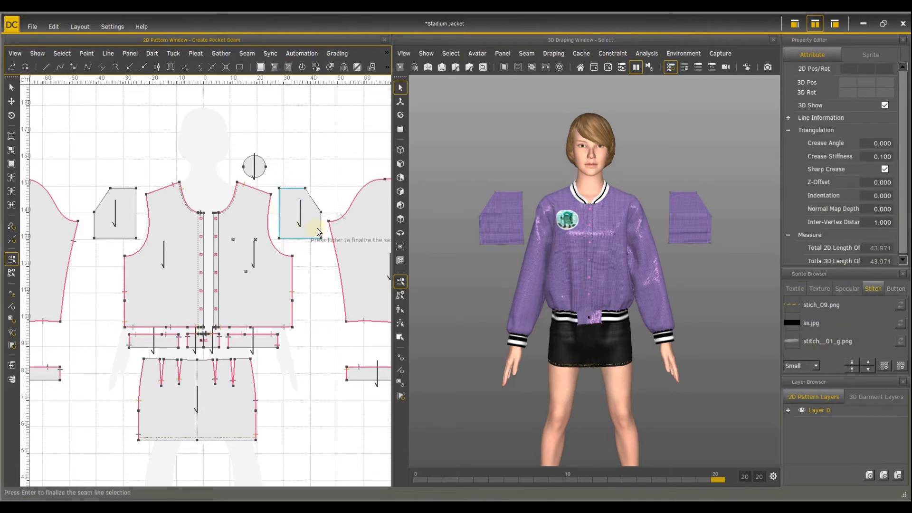
pyautogui.click(322, 231)
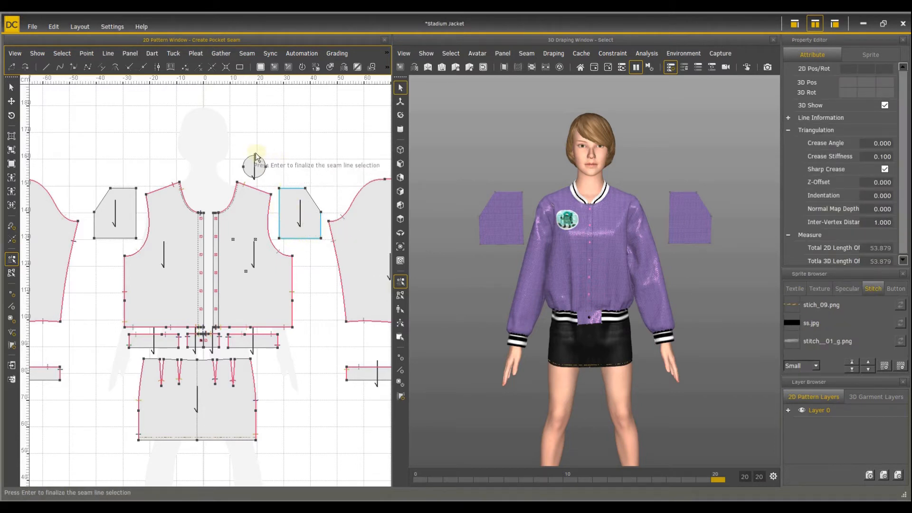
pyautogui.press('Return')
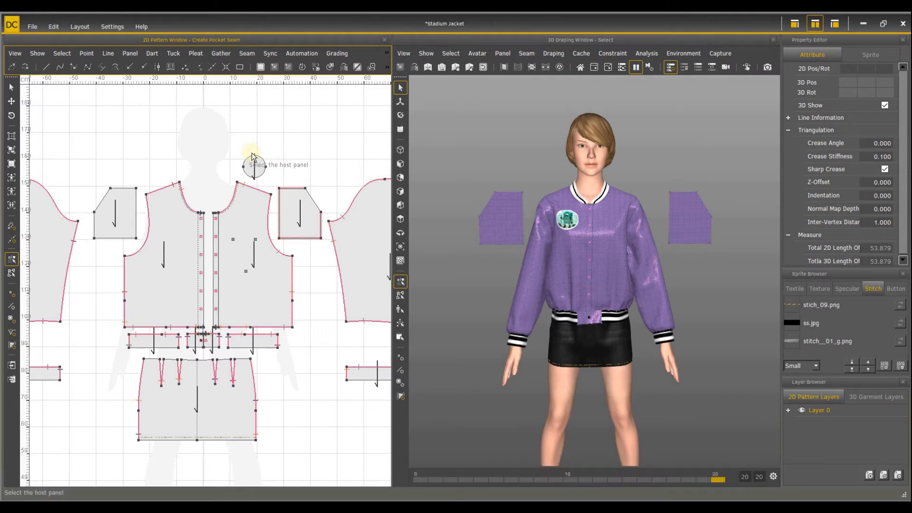
# Choose the right-hand front panel as the pocket's host, place the pocket on its lower part, and inspect the seams in 3D
pyautogui.click(249, 203)
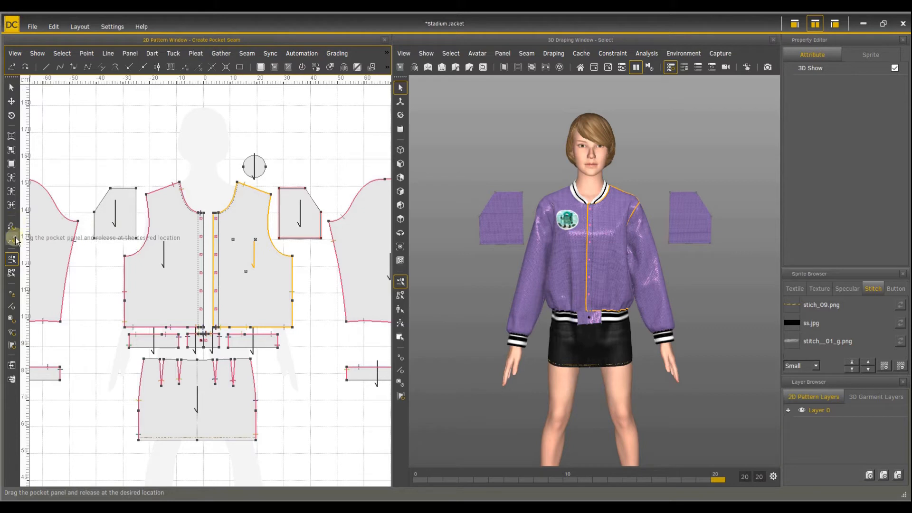
pyautogui.moveTo(294, 207); pyautogui.dragTo(272, 297)
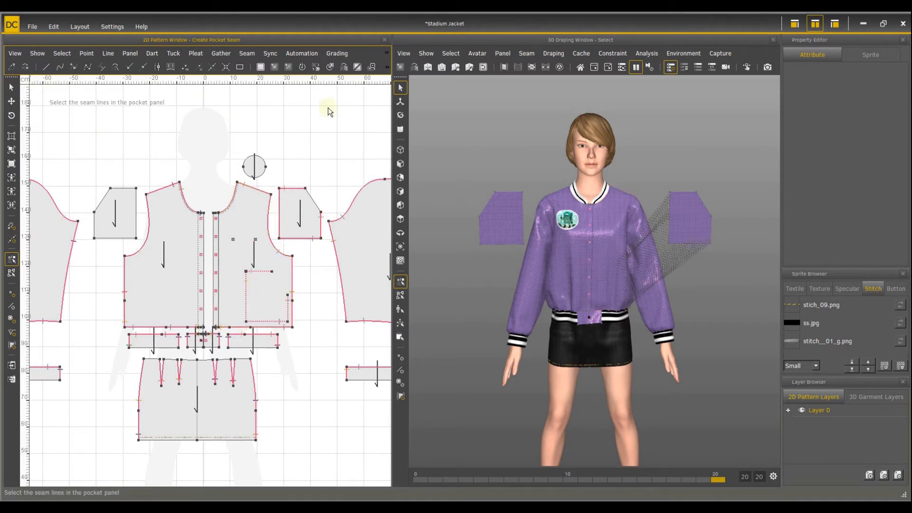
pyautogui.click(474, 240)
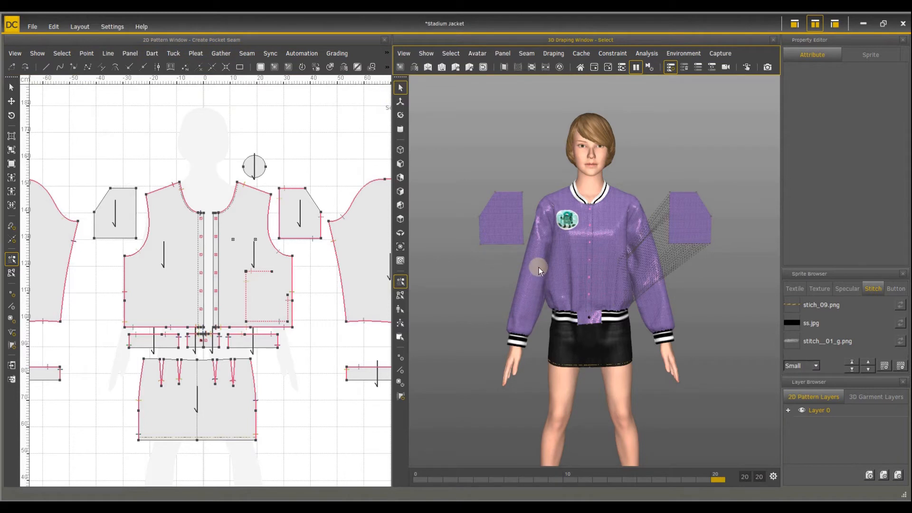
pyautogui.moveTo(539, 267); pyautogui.dragTo(581, 277, button='right')
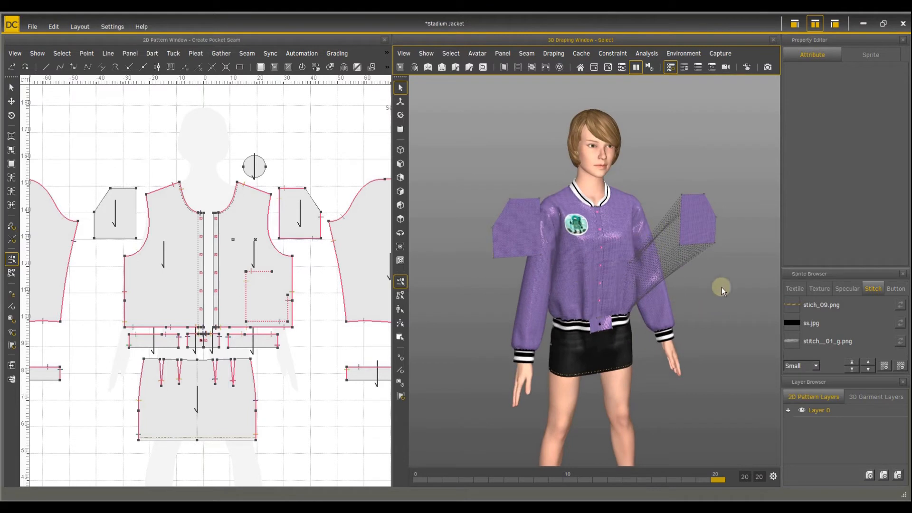
# Check the thickness of the front panel and its pocket panel, and set the rest length of their pocket seams to 0.15
pyautogui.click(653, 268)
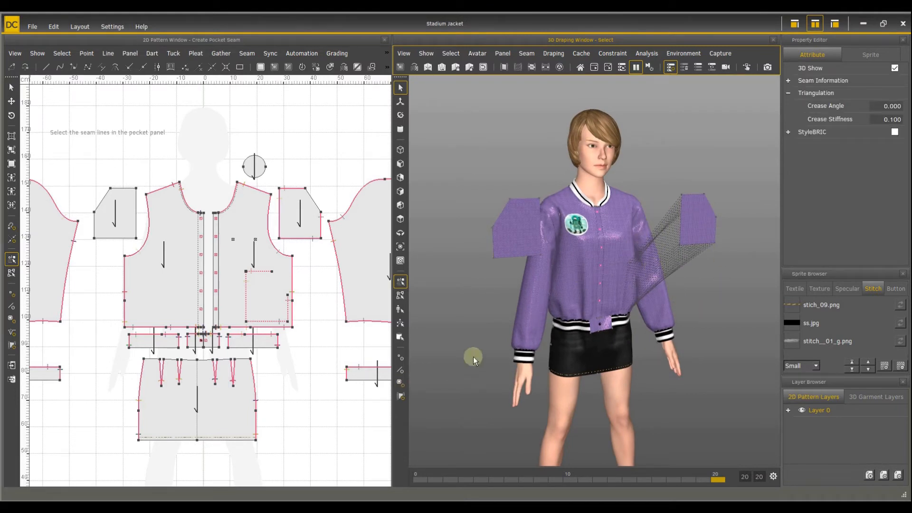
pyautogui.click(621, 263)
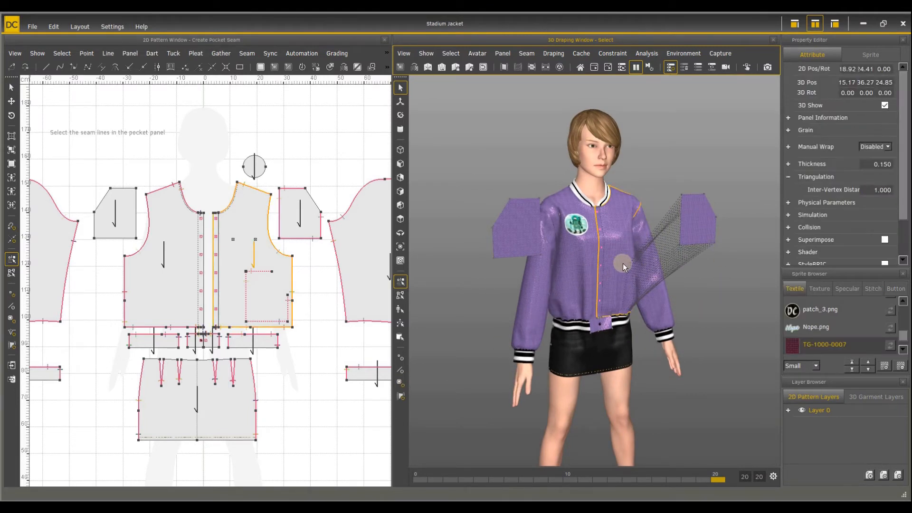
pyautogui.click(693, 230)
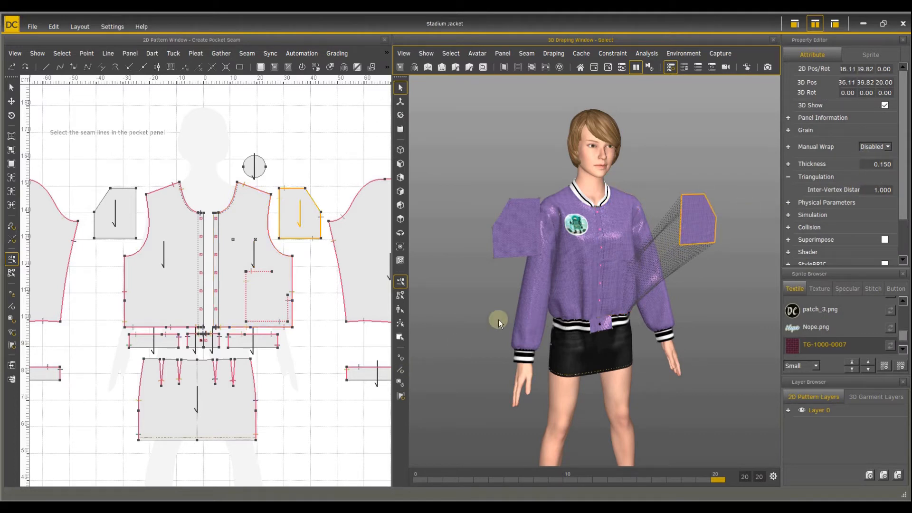
pyautogui.click(671, 279)
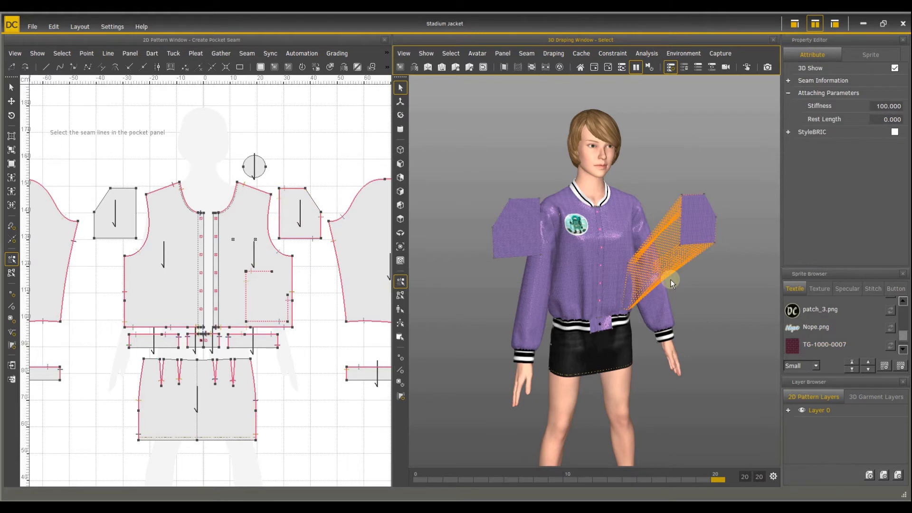
pyautogui.moveTo(875, 119); pyautogui.dragTo(907, 120)
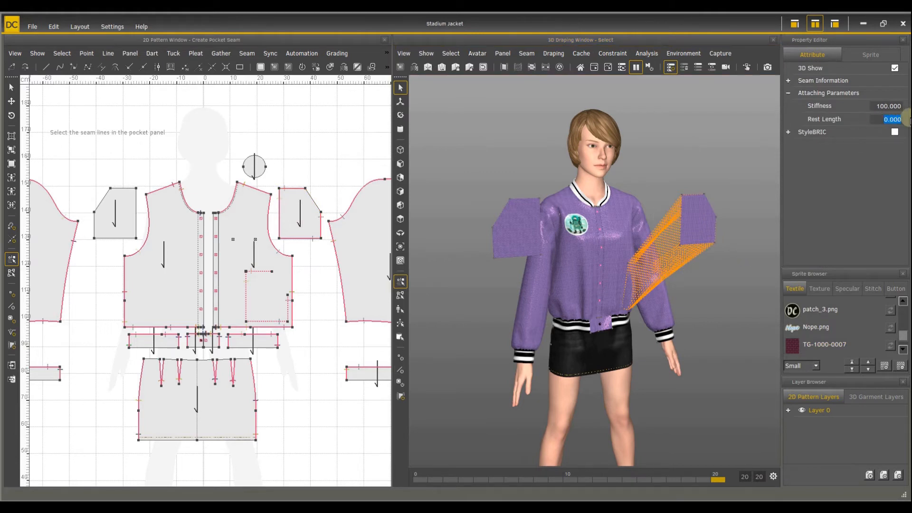
pyautogui.write('0.15')
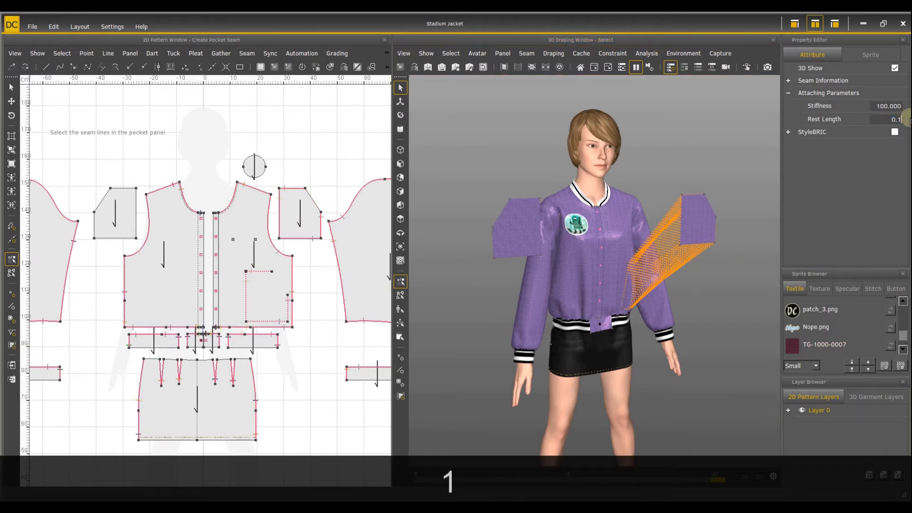
pyautogui.press('Return')
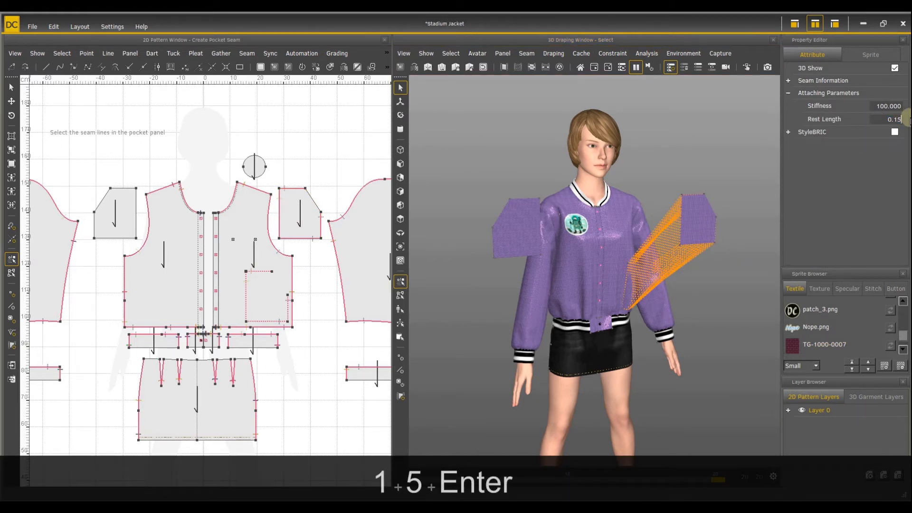
# Move the right-hand pocket panel in 3D so it sits in front of the jacket's lower front panel
pyautogui.click(402, 102)
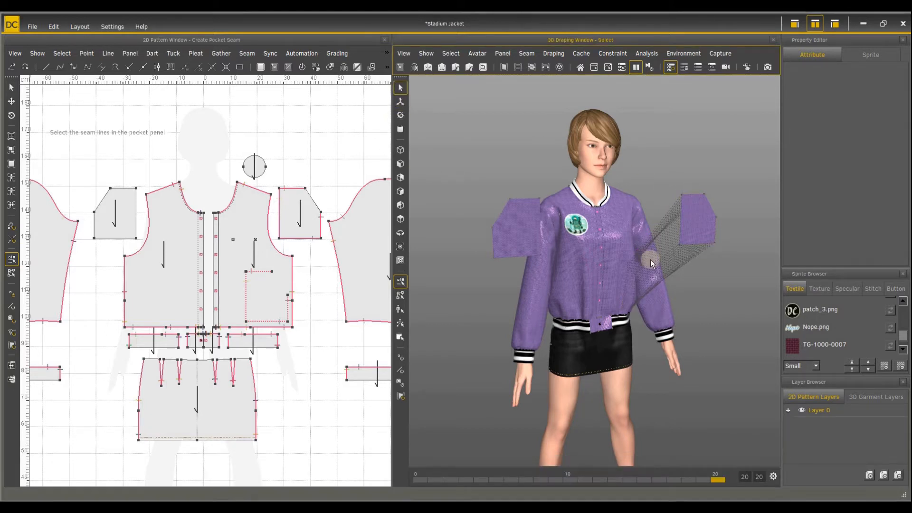
pyautogui.press('Escape')
pyautogui.click(707, 218)
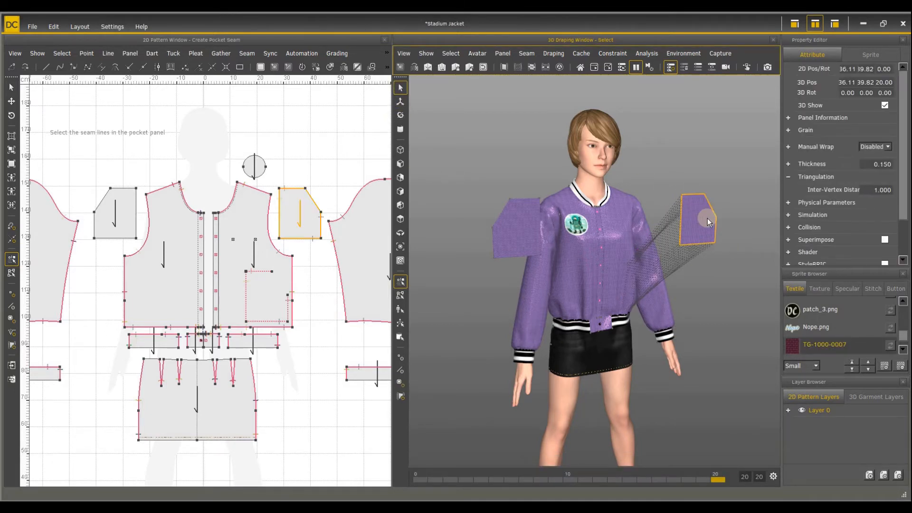
pyautogui.press('w')
pyautogui.click(709, 231)
pyautogui.moveTo(709, 230)
pyautogui.mouseDown()
pyautogui.moveTo(709, 247)
pyautogui.moveTo(698, 242)
pyautogui.mouseUp()
pyautogui.scroll(3, 695, 285)
pyautogui.moveTo(696, 292); pyautogui.dragTo(651, 205, button='middle')
pyautogui.moveTo(651, 205); pyautogui.dragTo(630, 207)
pyautogui.scroll(2, 613, 193)
pyautogui.moveTo(614, 192); pyautogui.dragTo(612, 262, button='middle')
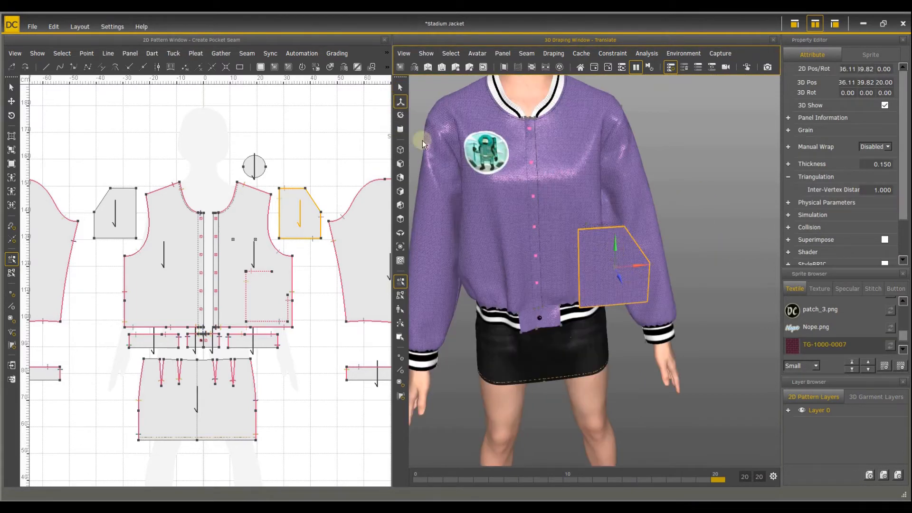
# Rotate the right-hand pocket panel in 3D to align it with the jacket front and check its angle
pyautogui.click(400, 115)
pyautogui.moveTo(590, 282); pyautogui.dragTo(630, 284)
pyautogui.moveTo(631, 283); pyautogui.dragTo(547, 246, button='right')
pyautogui.moveTo(547, 246); pyautogui.dragTo(631, 247, button='right')
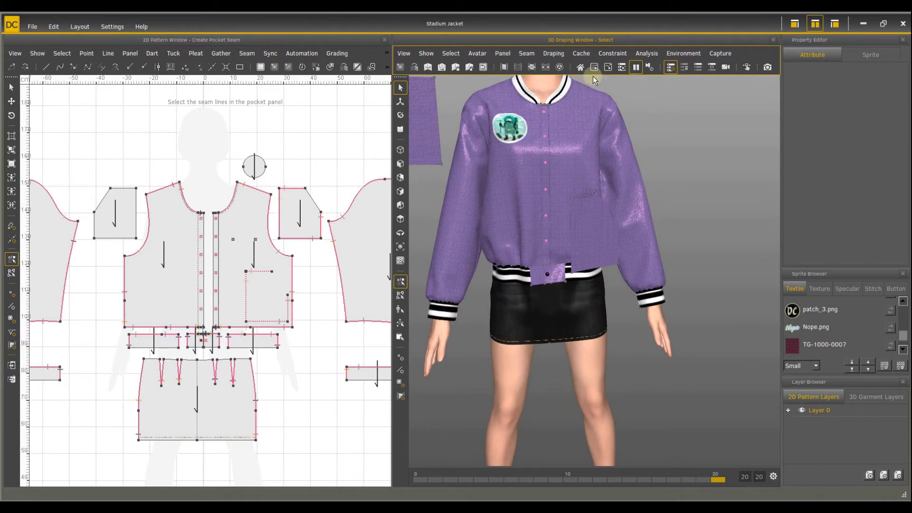
# Simulate the drape with the right-hand pocket attached, pause it, and inspect the pocket up close
pyautogui.moveTo(568, 177); pyautogui.dragTo(613, 187, button='right')
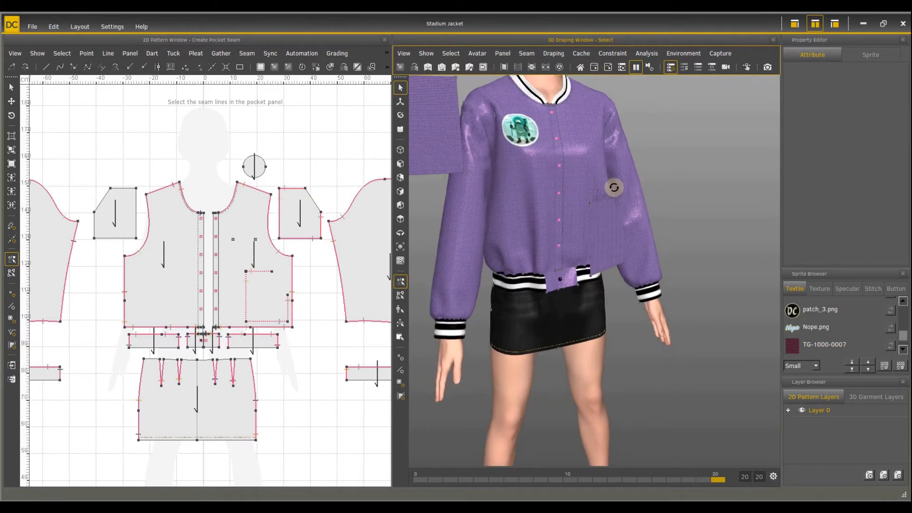
pyautogui.click(635, 69)
pyautogui.scroll(4, 595, 203)
pyautogui.moveTo(593, 204); pyautogui.dragTo(501, 206, button='right')
pyautogui.scroll(3, 534, 209)
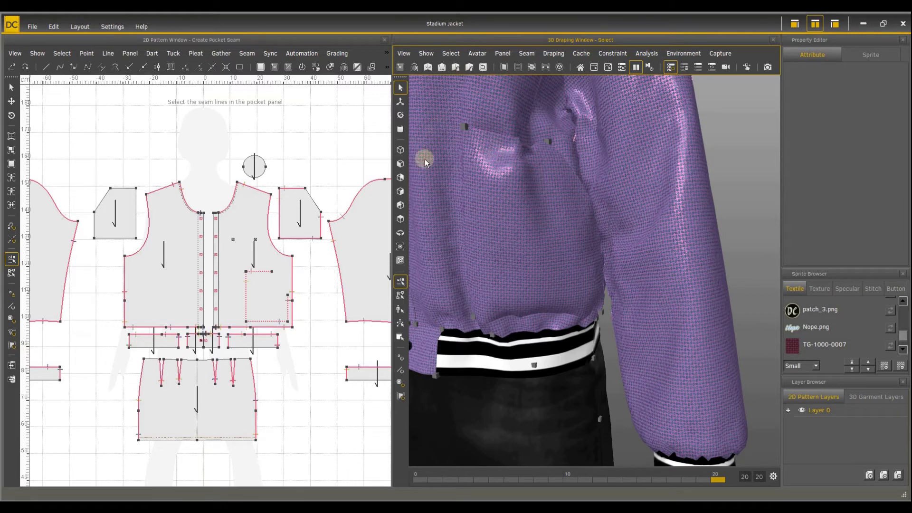
# Set the right-hand pocket panel's inter-vertex distance to 0.5, re-simulate the drape, and pause it
pyautogui.click(531, 209)
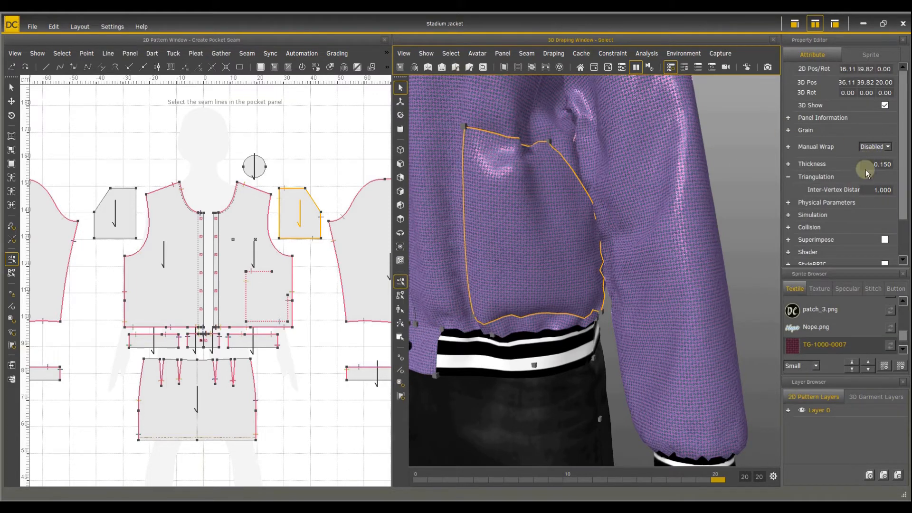
pyautogui.doubleClick(878, 190)
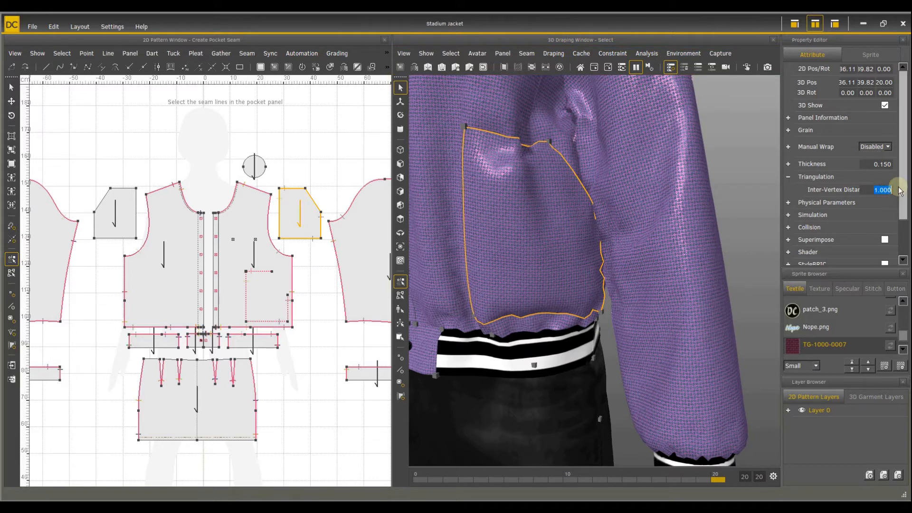
pyautogui.write('0.5')
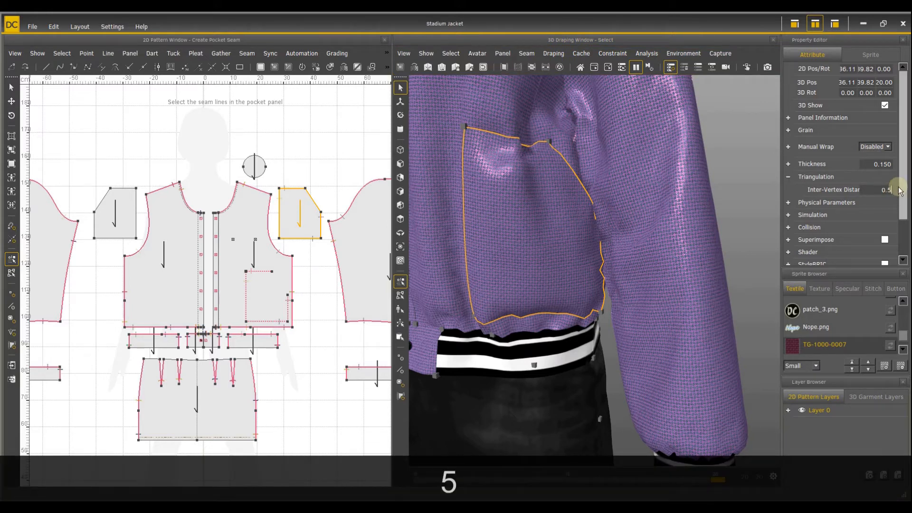
pyautogui.press('Return')
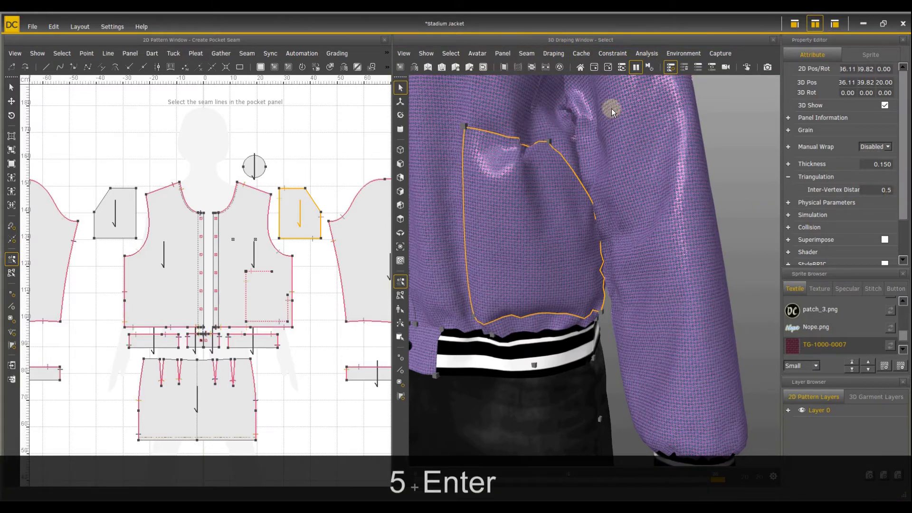
pyautogui.click(594, 67)
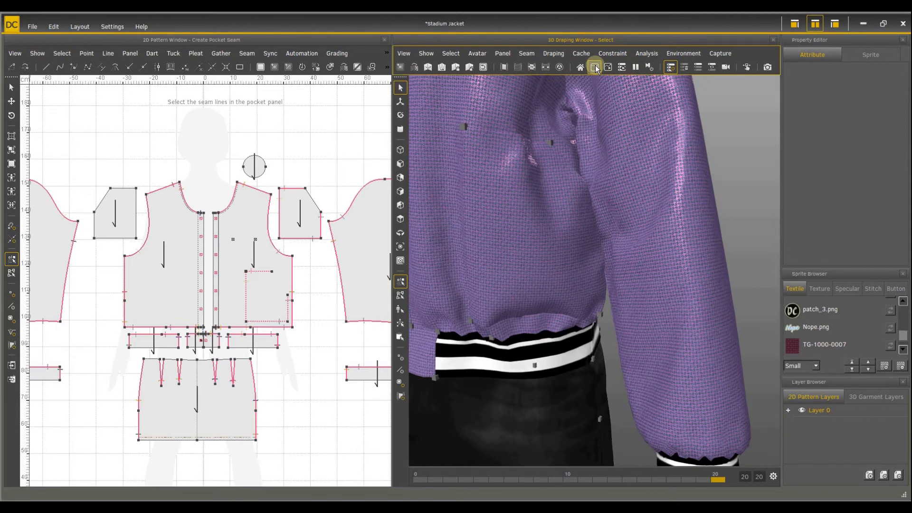
pyautogui.click(635, 67)
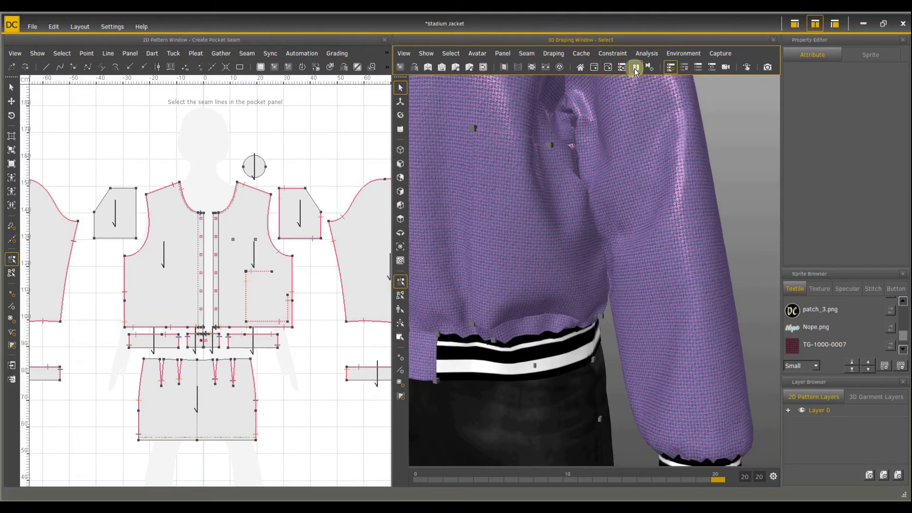
# Compare the triangulation settings of the right-hand pocket and front panel, and examine the attached pocket on the whole jacket
pyautogui.click(527, 236)
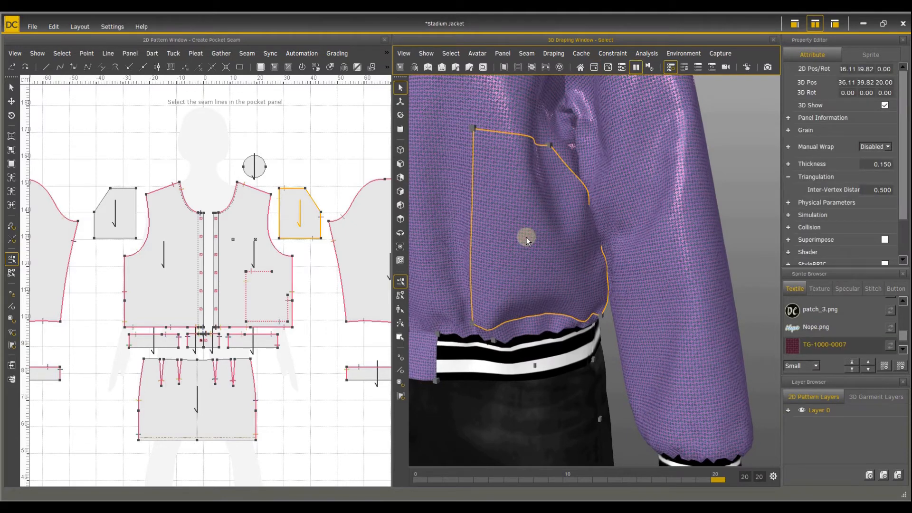
pyautogui.click(454, 233)
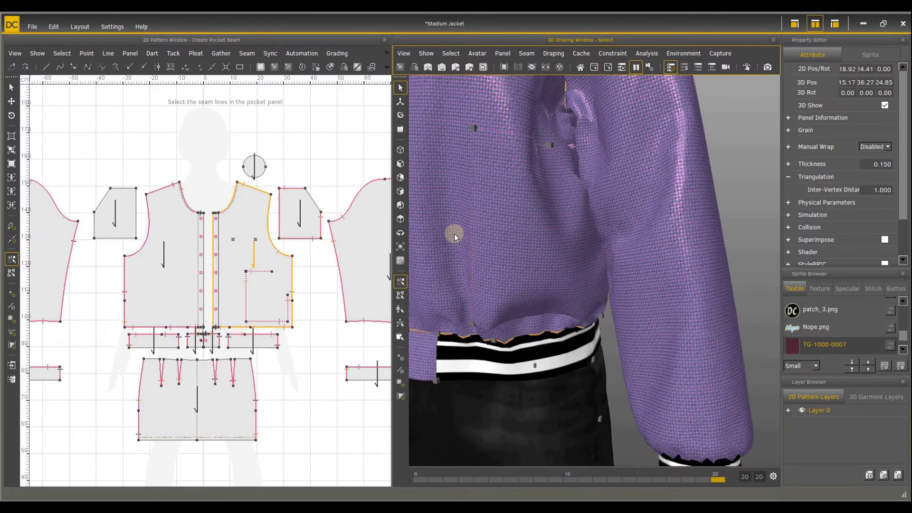
pyautogui.click(539, 243)
pyautogui.click(400, 88)
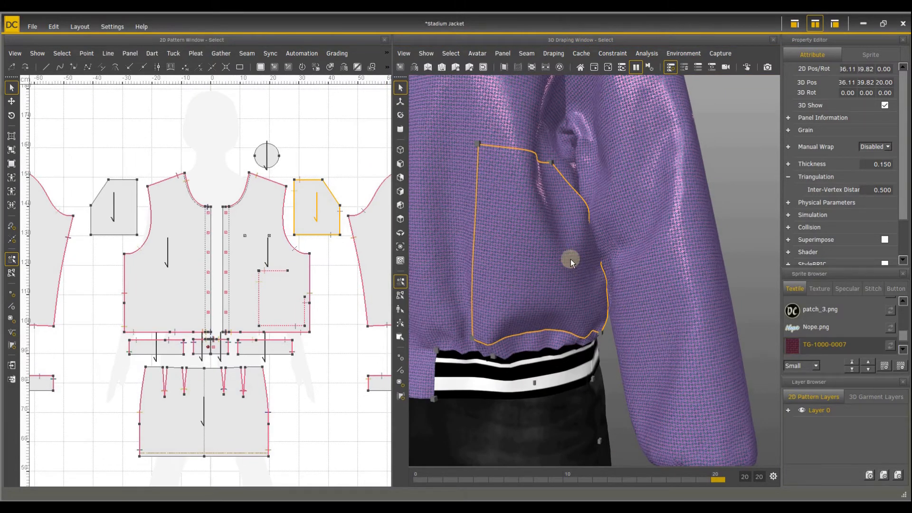
pyautogui.scroll(-5, 562, 255)
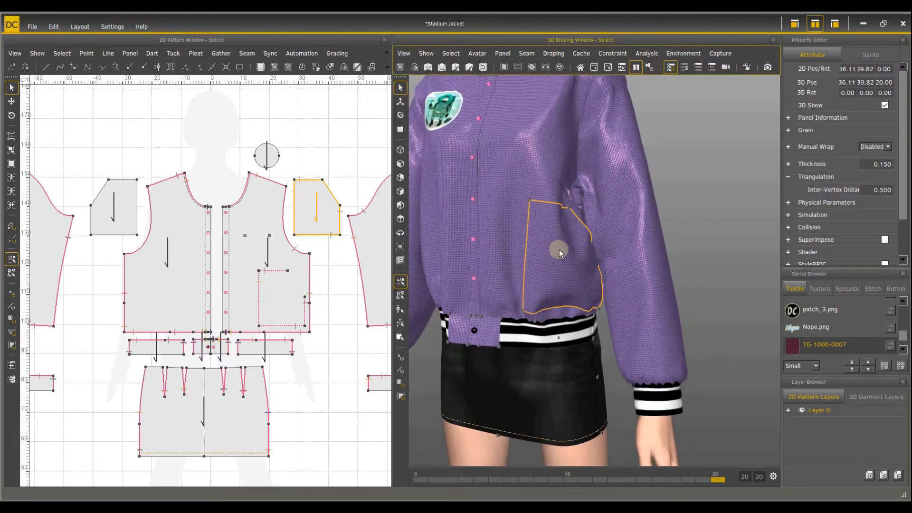
pyautogui.scroll(-5, 559, 250)
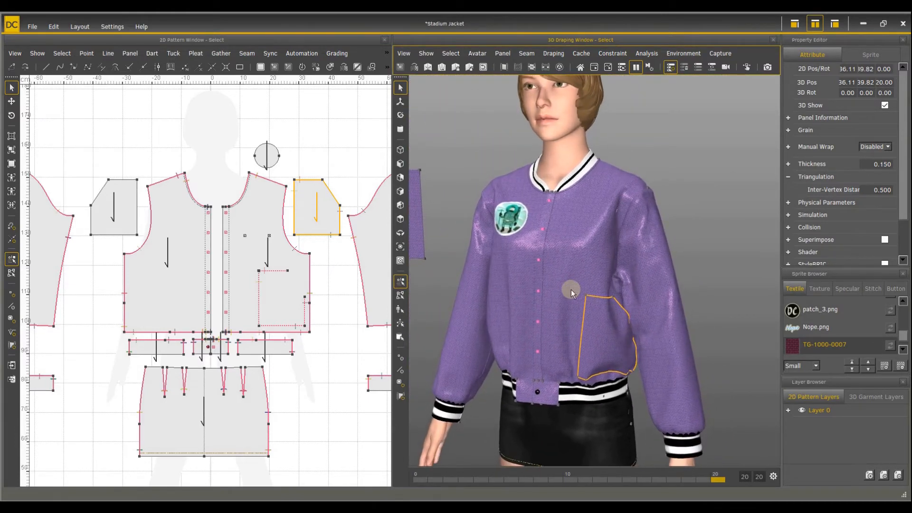
pyautogui.scroll(3, 570, 289)
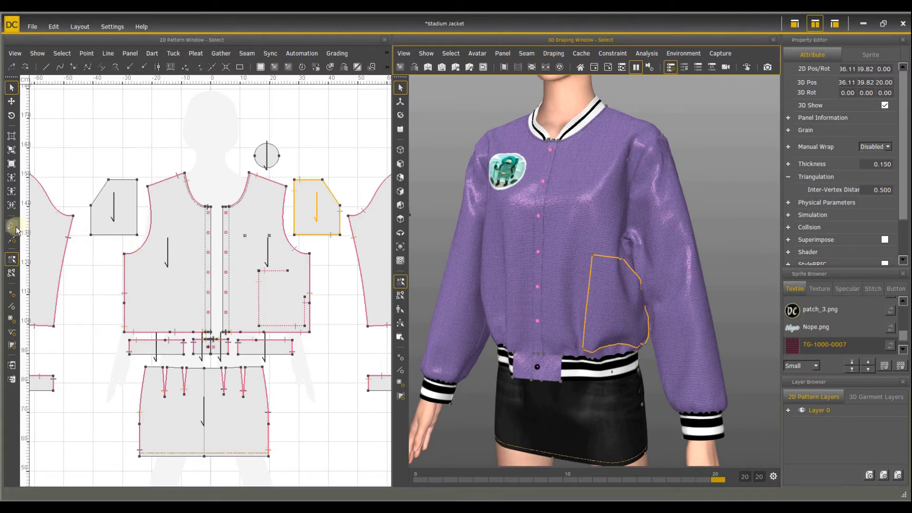
# Shift the right-hand front panel horizontally about 4 cm in the 2D pattern so its placket overlaps the other front panel's placket
pyautogui.click(12, 101)
pyautogui.click(257, 256)
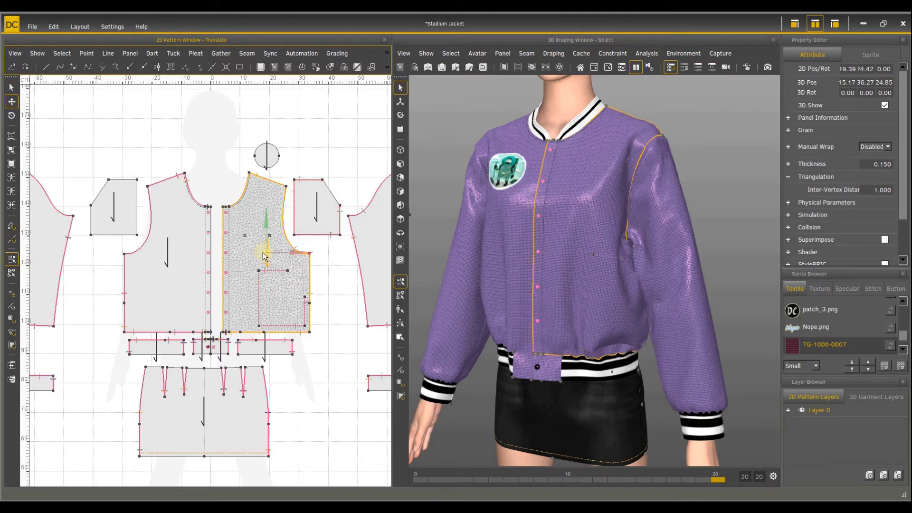
pyautogui.moveTo(253, 253); pyautogui.dragTo(241, 252)
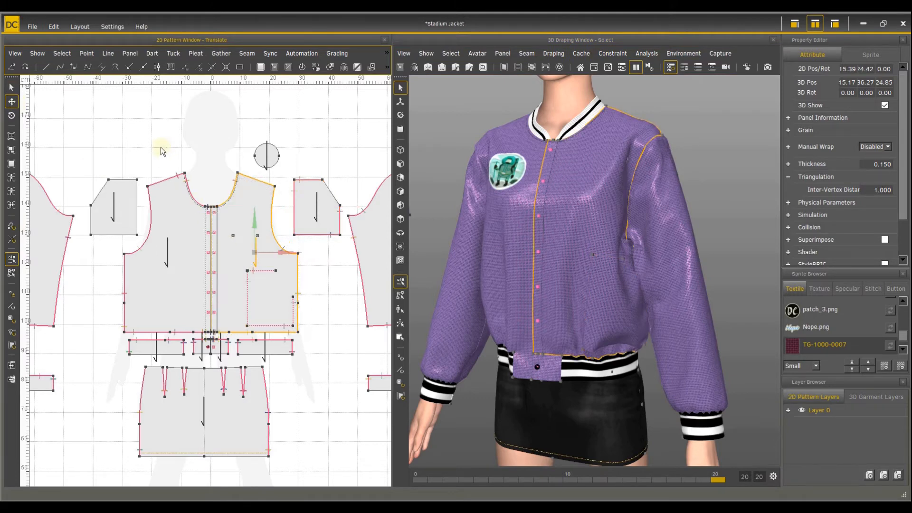
pyautogui.click(12, 88)
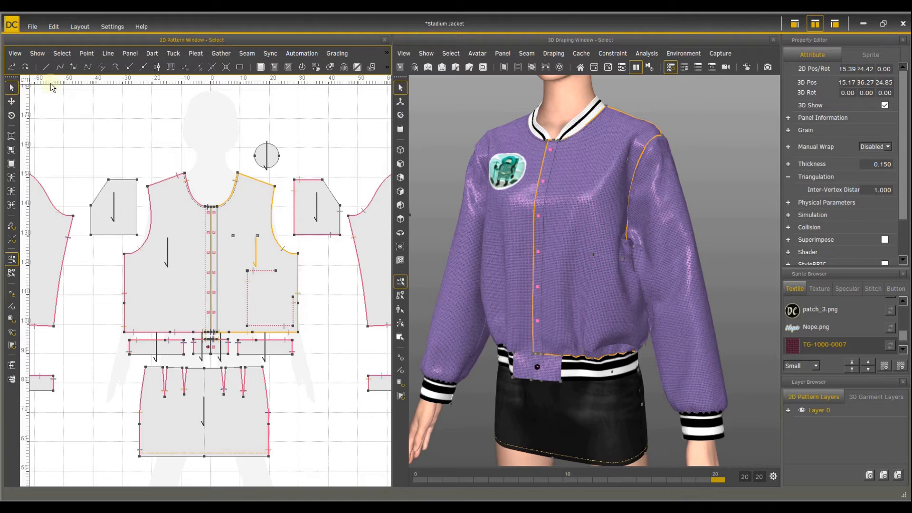
# Mirror the placed pocket's upper inner corner point across the centre front line onto the left-hand front panel
pyautogui.click(86, 54)
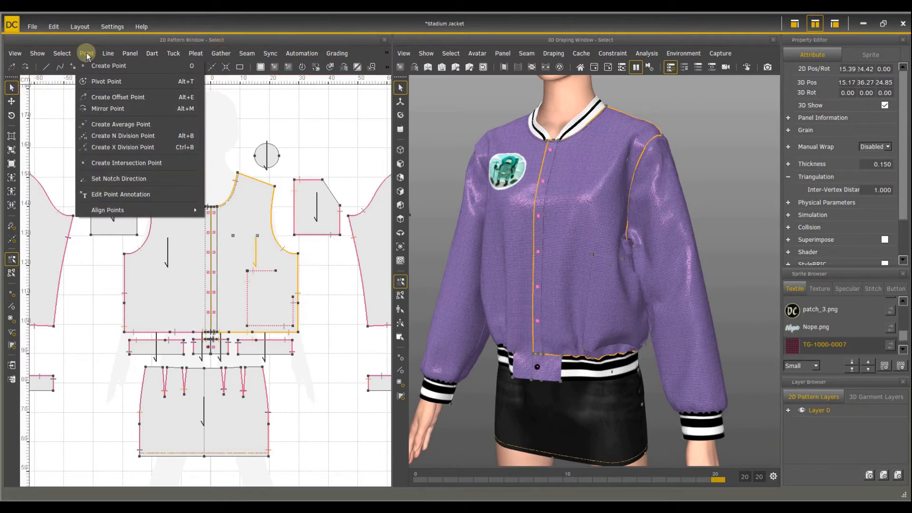
pyautogui.click(105, 108)
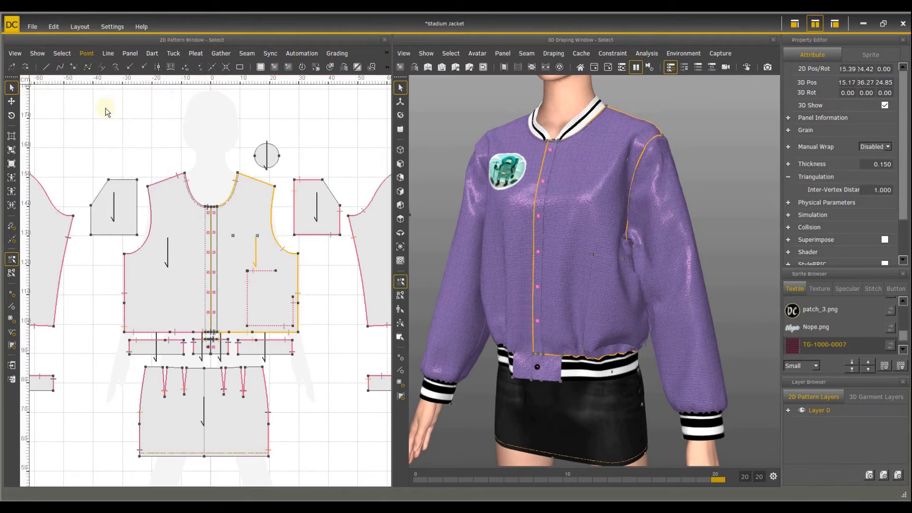
pyautogui.click(212, 219)
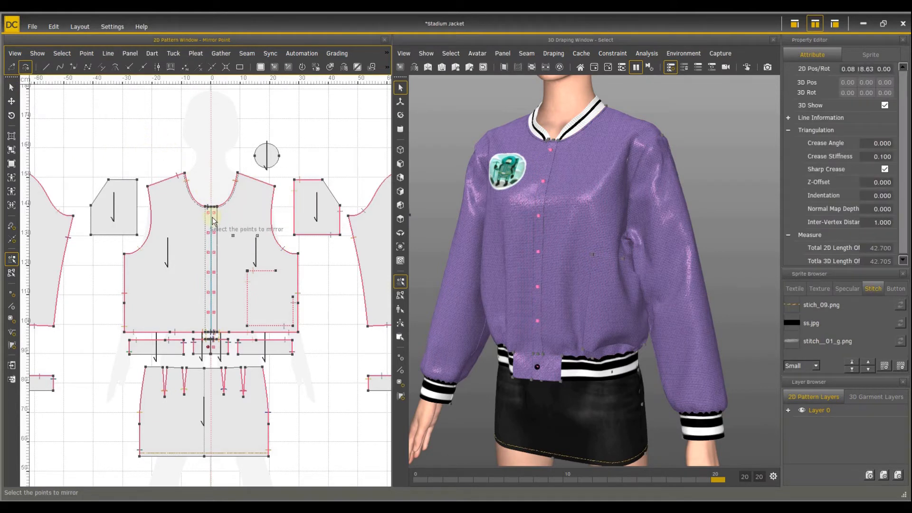
pyautogui.click(246, 271)
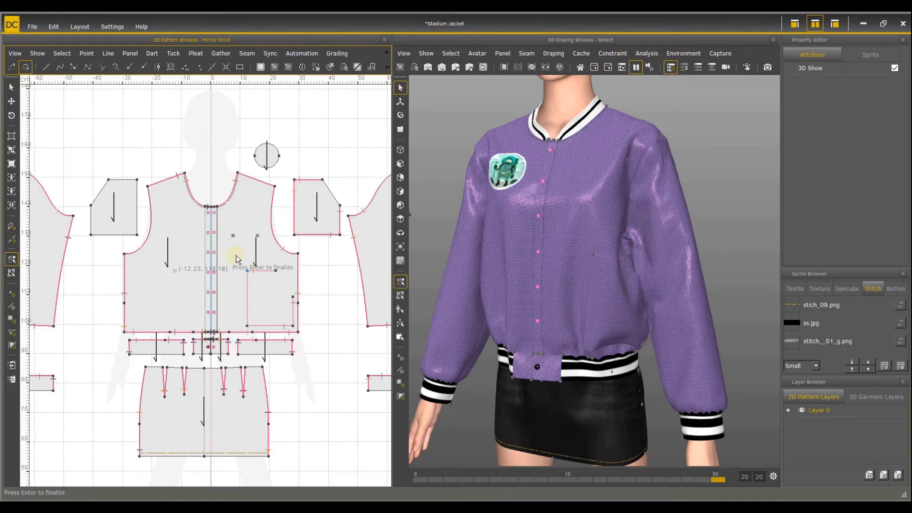
pyautogui.press('Return')
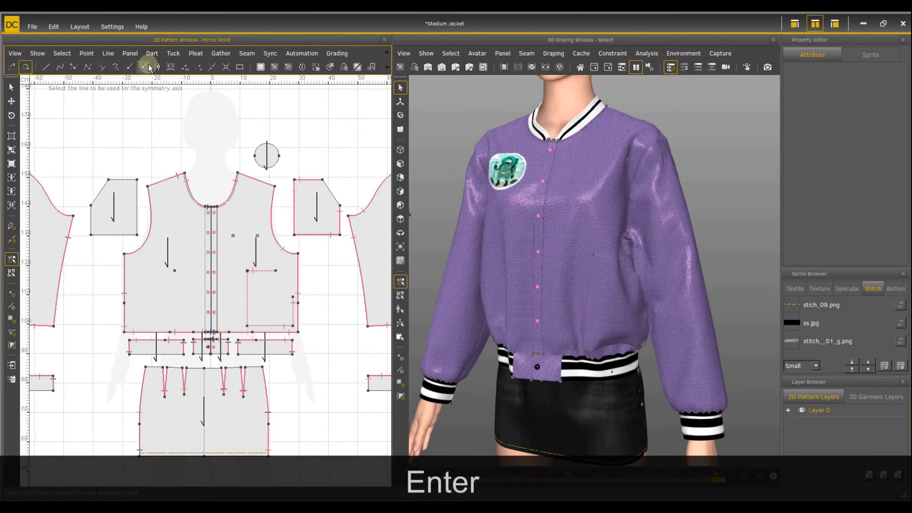
# Start a pocket seam on the left-hand pocket panel, using every edge except the slanted opening as seam lines
pyautogui.click(241, 53)
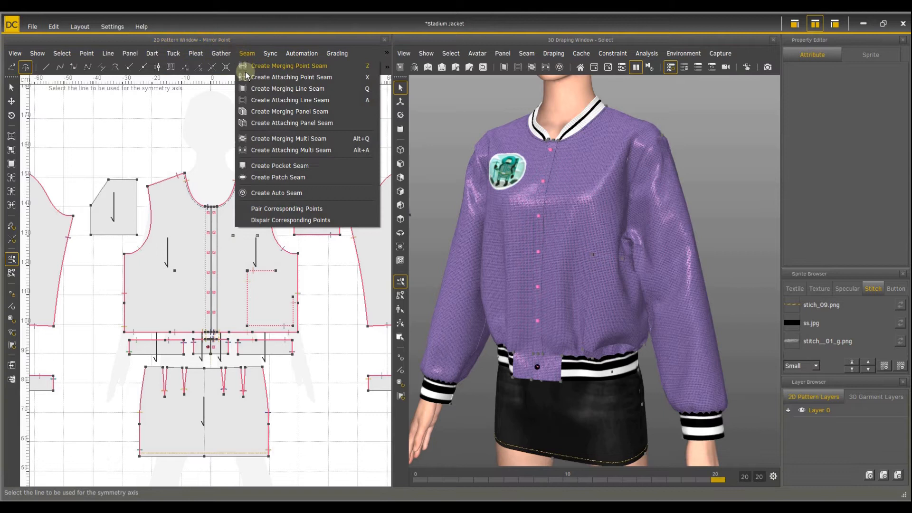
pyautogui.click(276, 164)
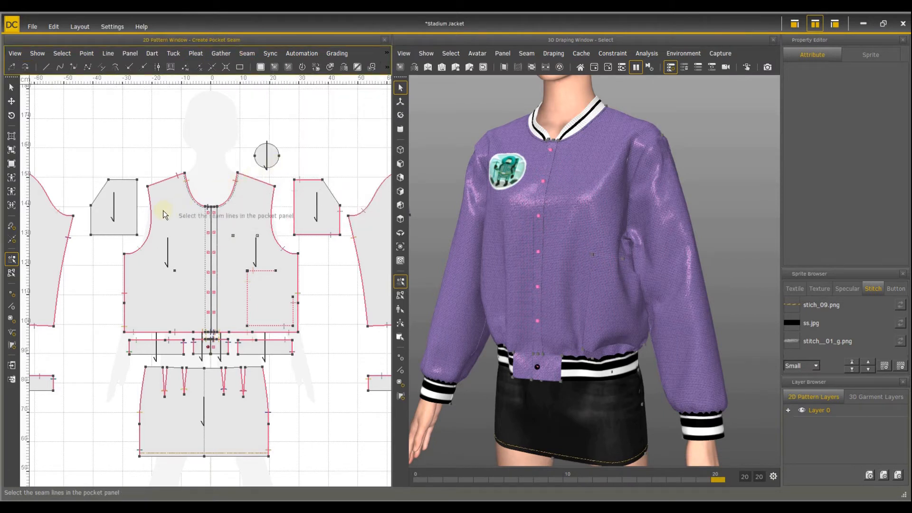
pyautogui.click(121, 234)
pyautogui.click(137, 215)
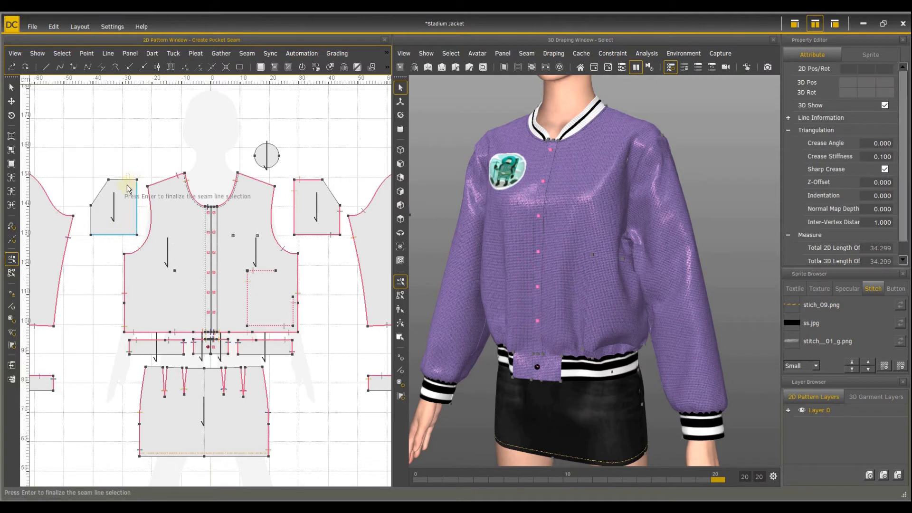
pyautogui.click(127, 181)
pyautogui.click(90, 219)
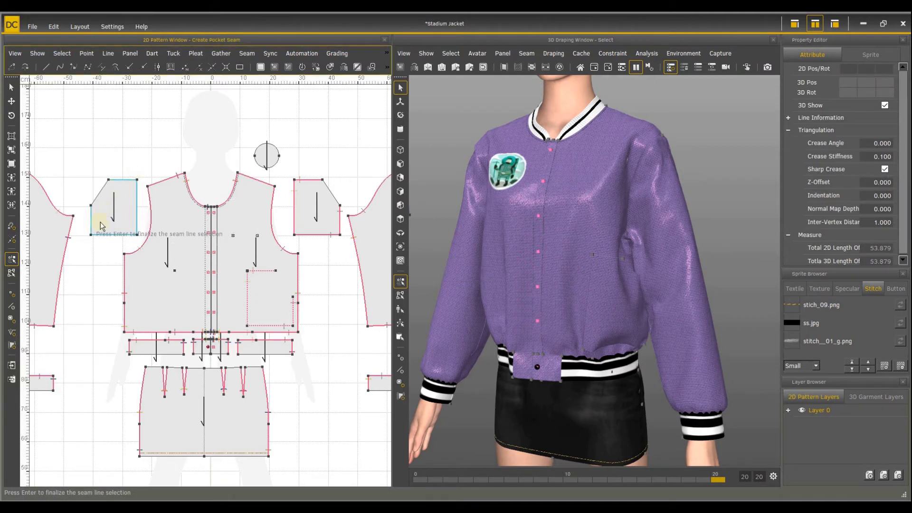
pyautogui.press('Return')
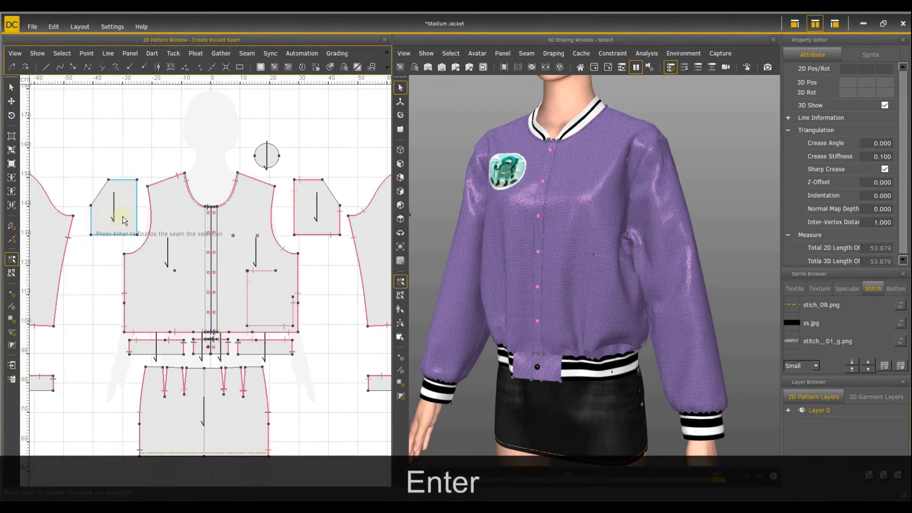
# Choose the left-hand front panel as host, place the pocket at the mirrored corner point, and select its seams in 3D
pyautogui.click(163, 253)
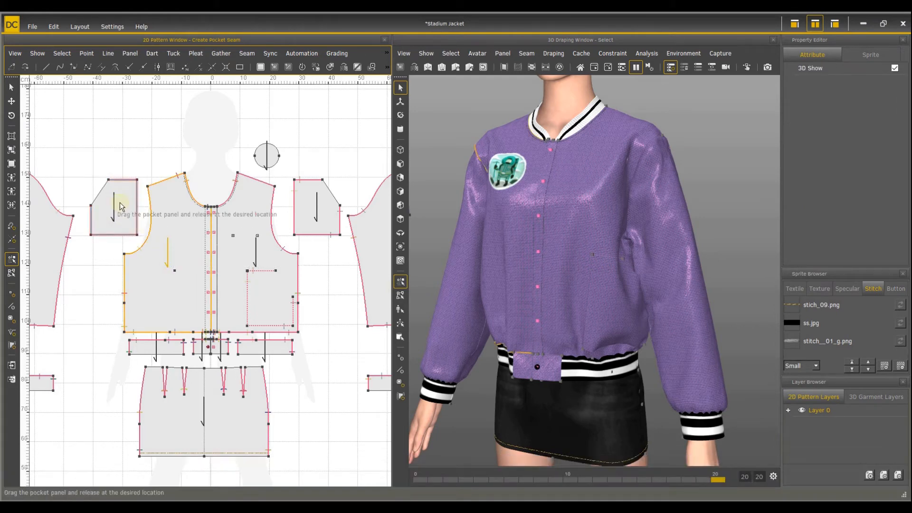
pyautogui.moveTo(120, 206); pyautogui.dragTo(155, 297)
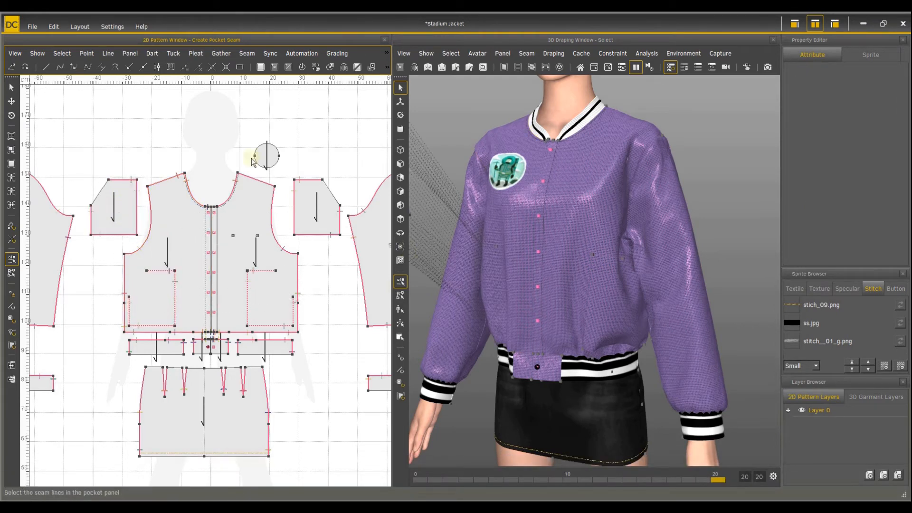
pyautogui.scroll(-4, 458, 191)
pyautogui.moveTo(515, 208); pyautogui.dragTo(555, 225, button='right')
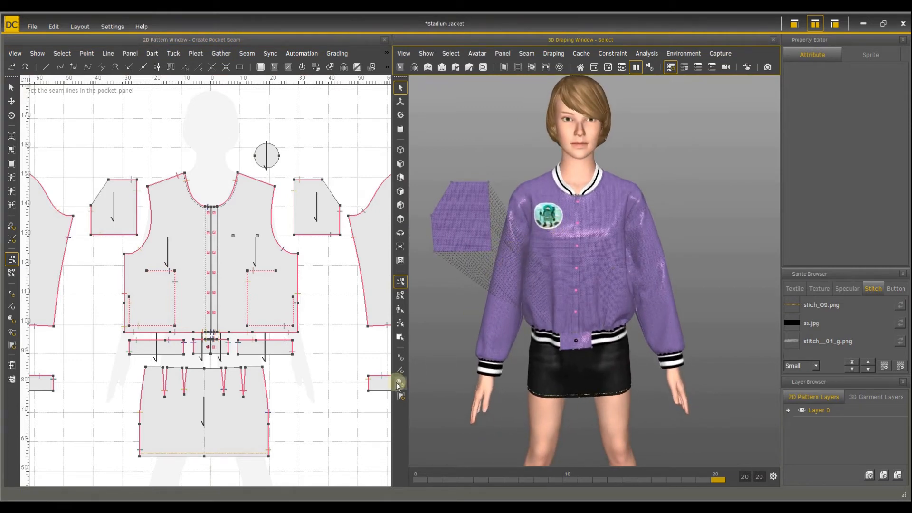
pyautogui.click(491, 272)
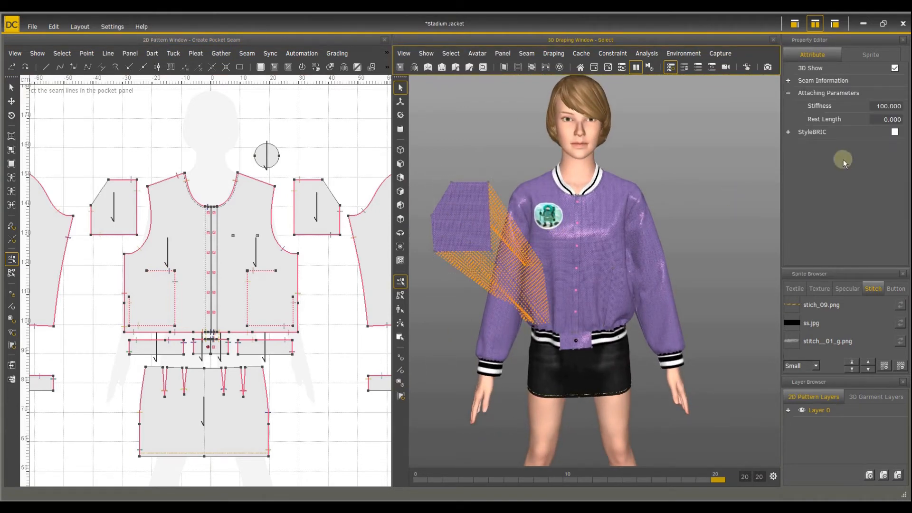
# Set the rest length of the left-hand pocket's attaching seams to 0.15
pyautogui.doubleClick(883, 119)
pyautogui.write('0.15')
pyautogui.press('Return')
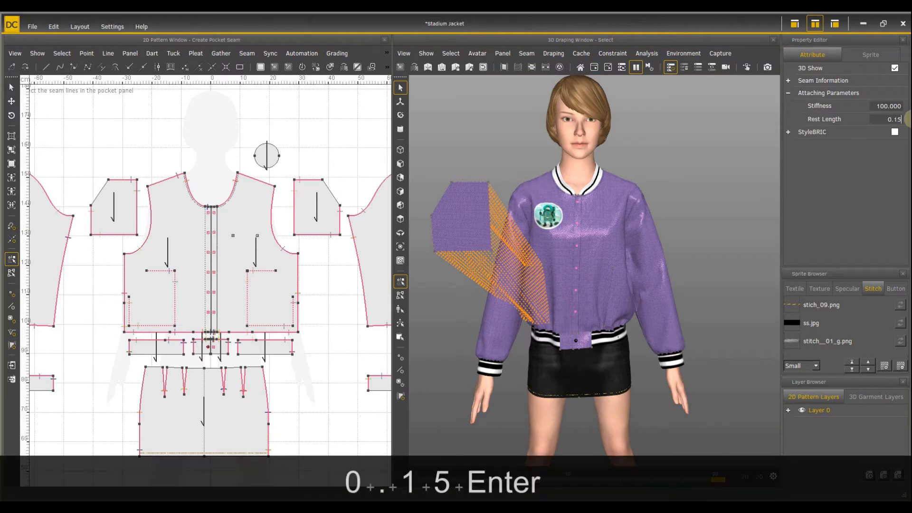
pyautogui.click(585, 260)
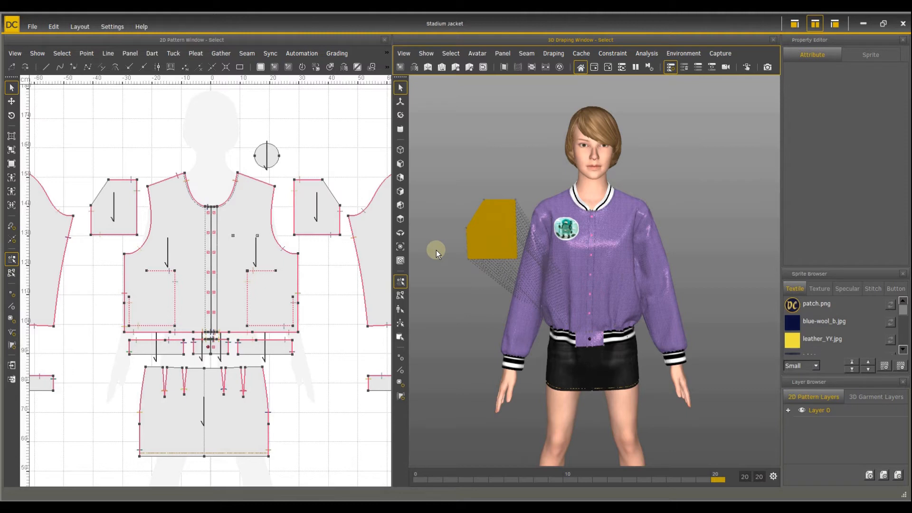
# Bring the circular astronaut patch into 3D and sew it to the chest of the right-hand front panel with a patch seam
pyautogui.click(273, 157)
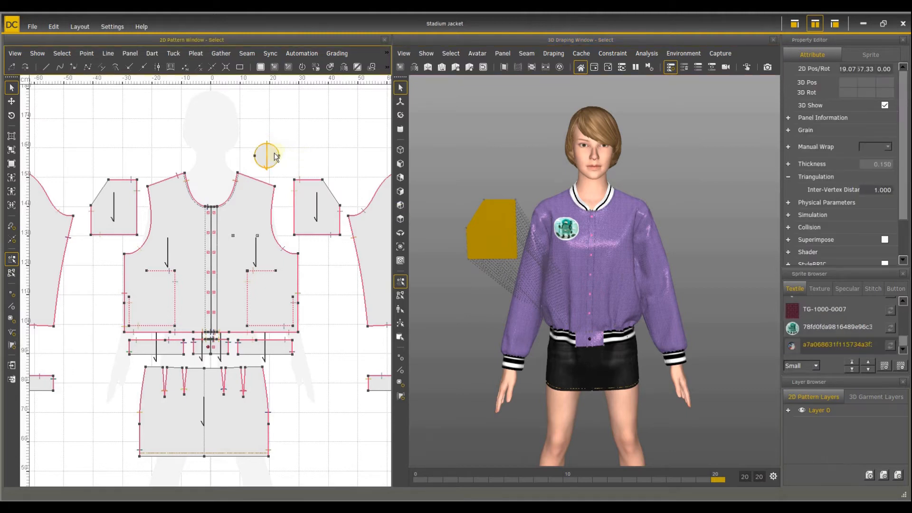
pyautogui.click(15, 362)
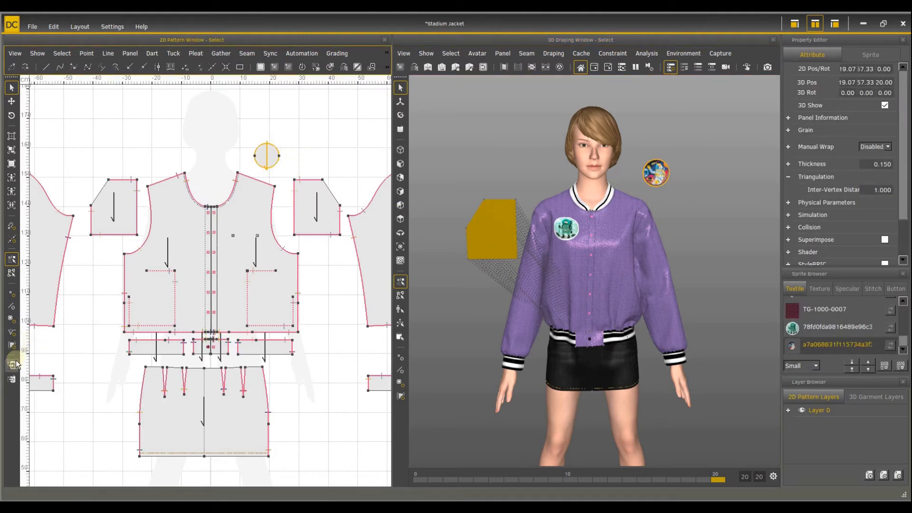
pyautogui.click(240, 54)
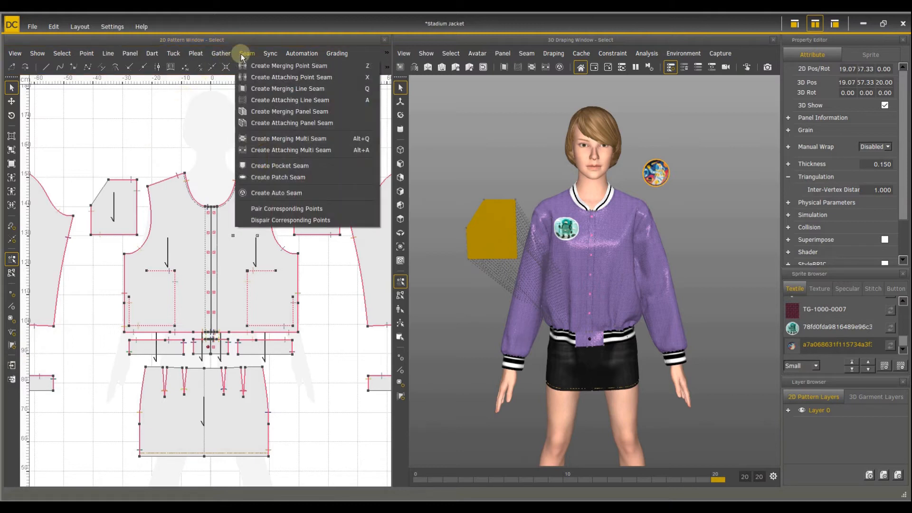
pyautogui.click(310, 177)
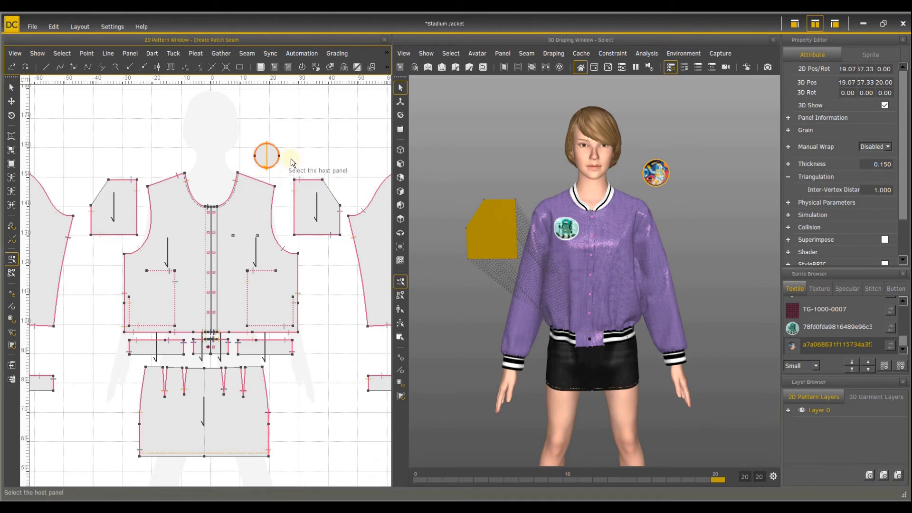
pyautogui.click(253, 197)
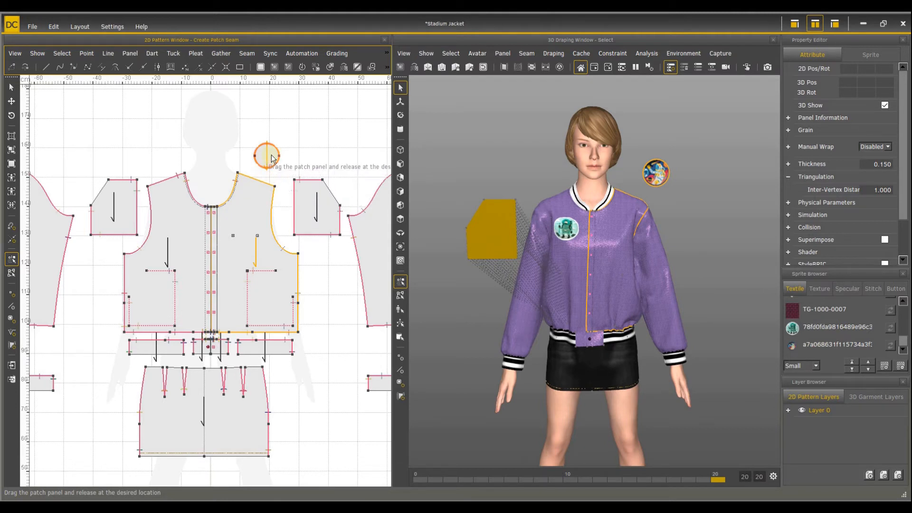
pyautogui.moveTo(272, 158); pyautogui.dragTo(246, 238)
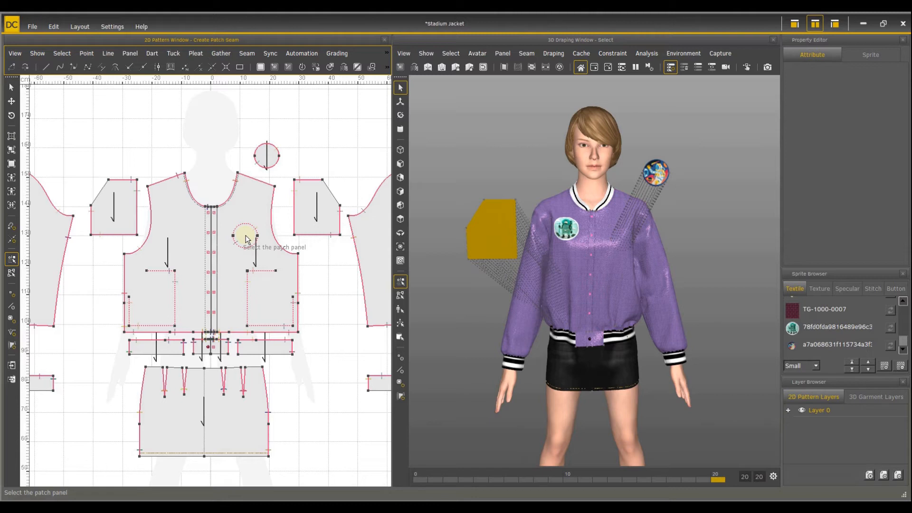
# Set the rest length of the astronaut patch's attaching seam to 0.15
pyautogui.moveTo(688, 242); pyautogui.dragTo(757, 239, button='middle')
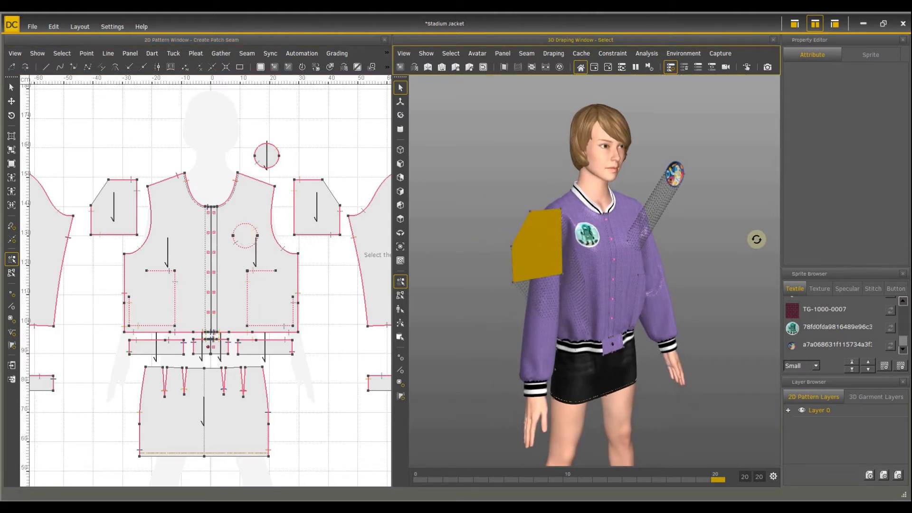
pyautogui.moveTo(696, 248); pyautogui.dragTo(733, 245, button='middle')
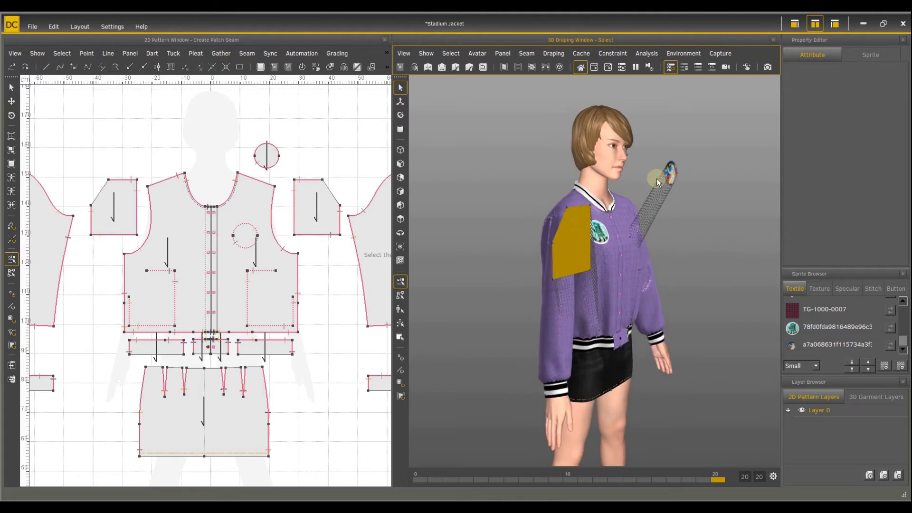
pyautogui.click(657, 209)
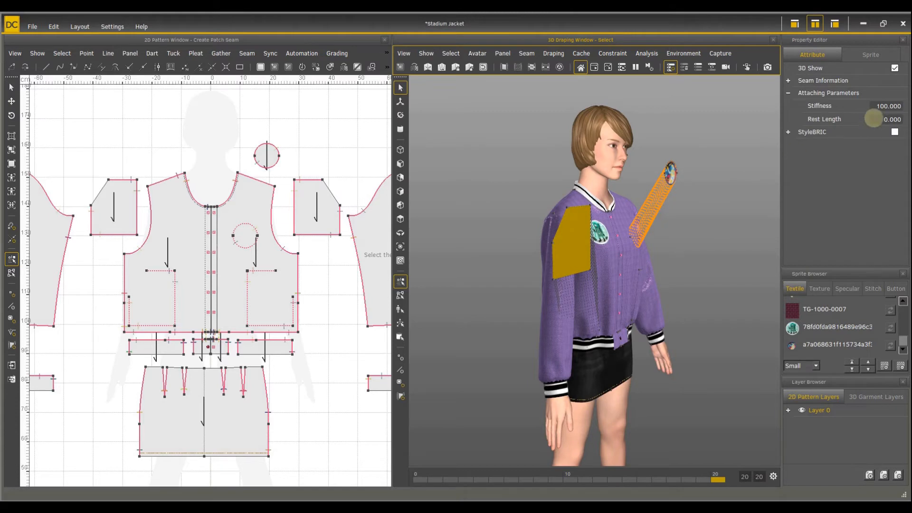
pyautogui.doubleClick(893, 119)
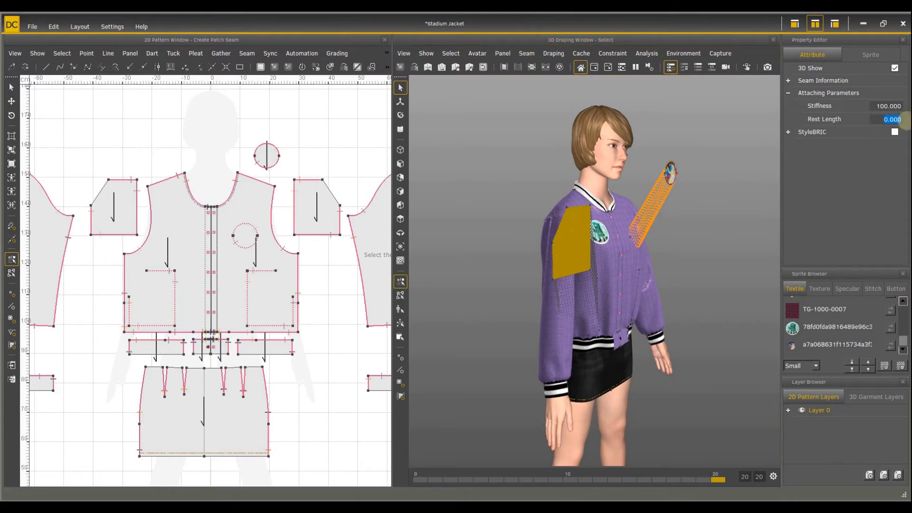
pyautogui.write('0')
pyautogui.hotkey('shift', '0')
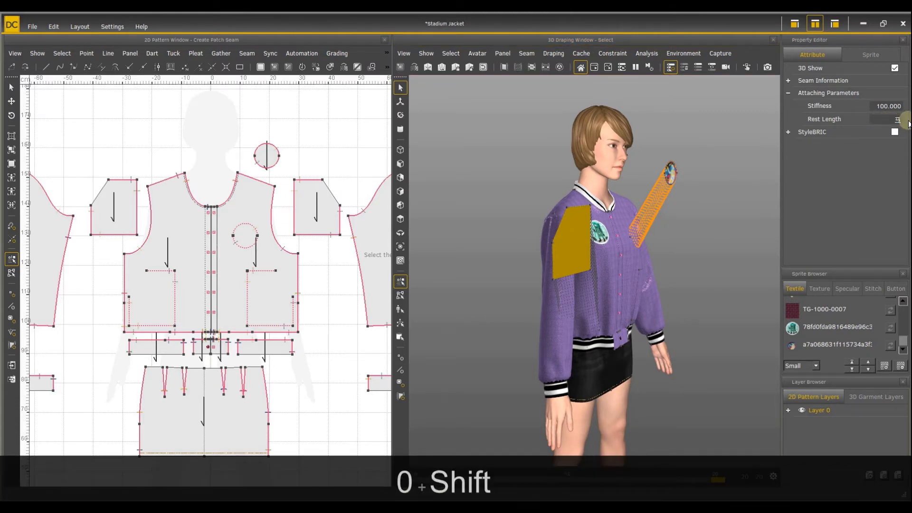
pyautogui.write('.15')
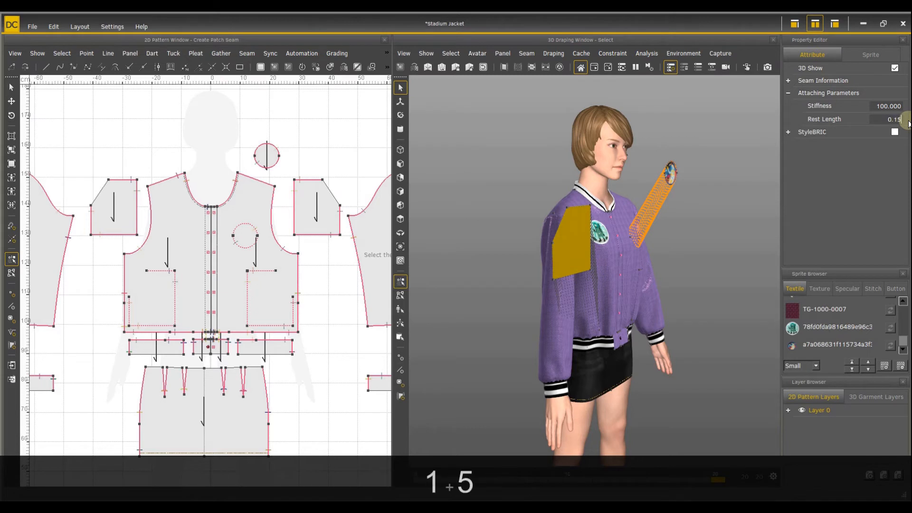
pyautogui.press('Return')
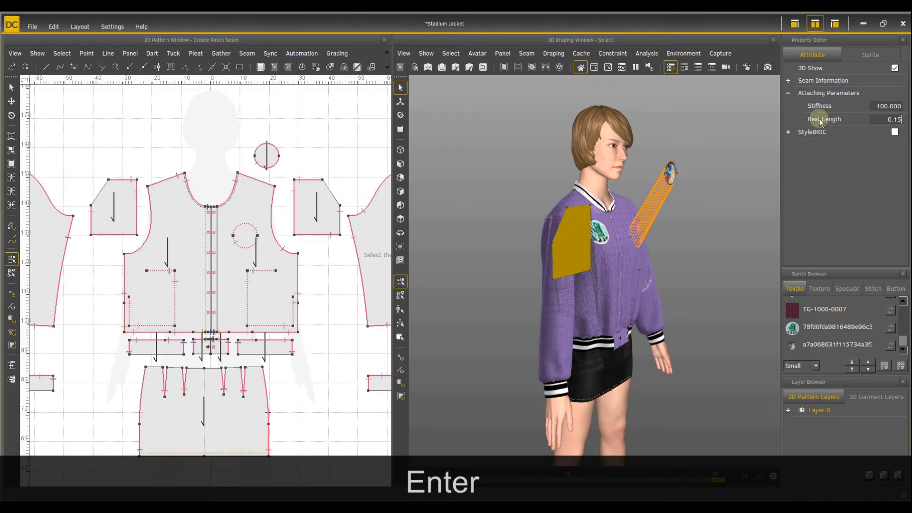
# Move the astronaut patch in 3D about 20 cm down and 11 cm inward, in front of the jacket's chest
pyautogui.click(401, 101)
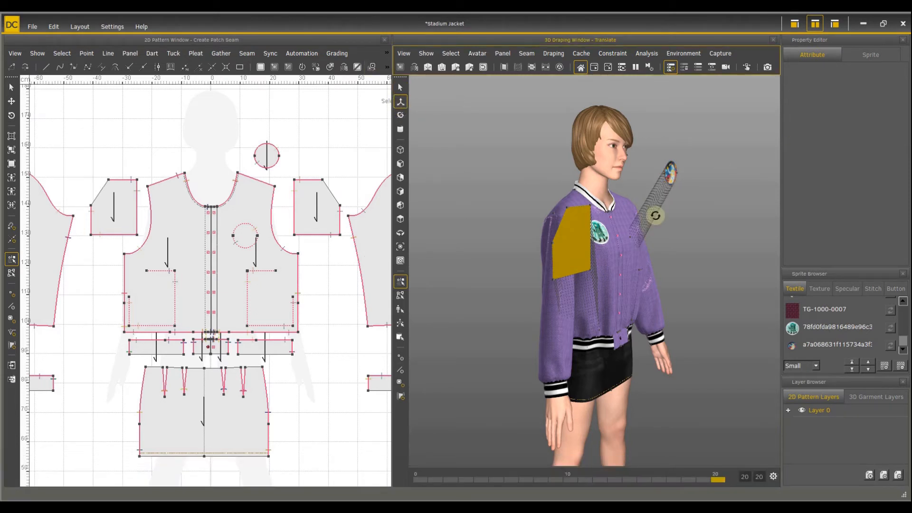
pyautogui.moveTo(656, 214); pyautogui.dragTo(577, 219, button='right')
pyautogui.click(667, 181)
pyautogui.moveTo(672, 147); pyautogui.dragTo(672, 201)
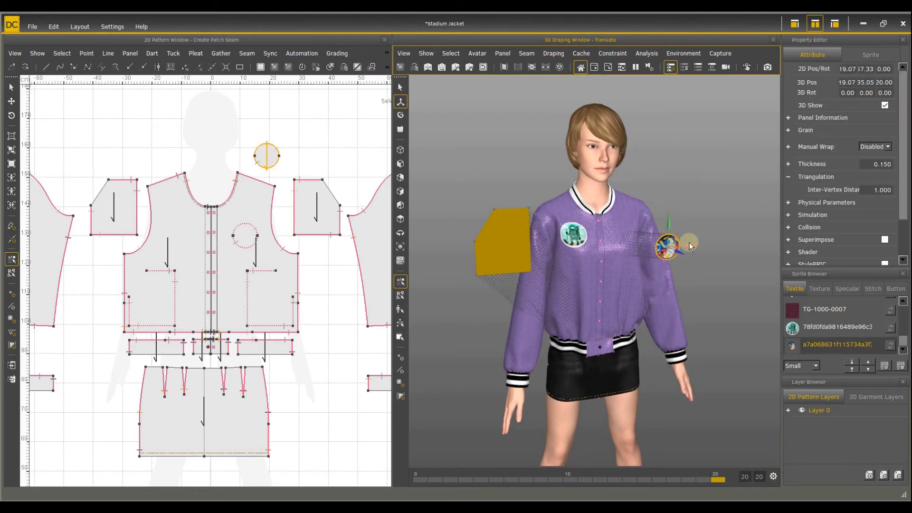
pyautogui.moveTo(689, 242); pyautogui.dragTo(656, 262)
pyautogui.moveTo(657, 262); pyautogui.dragTo(681, 278, button='right')
# Rotate the astronaut patch about 21° around its vertical axis to follow the chest, and fine-tune its 3D position over the seam
pyautogui.click(401, 115)
pyautogui.moveTo(672, 254); pyautogui.dragTo(675, 234)
pyautogui.click(401, 101)
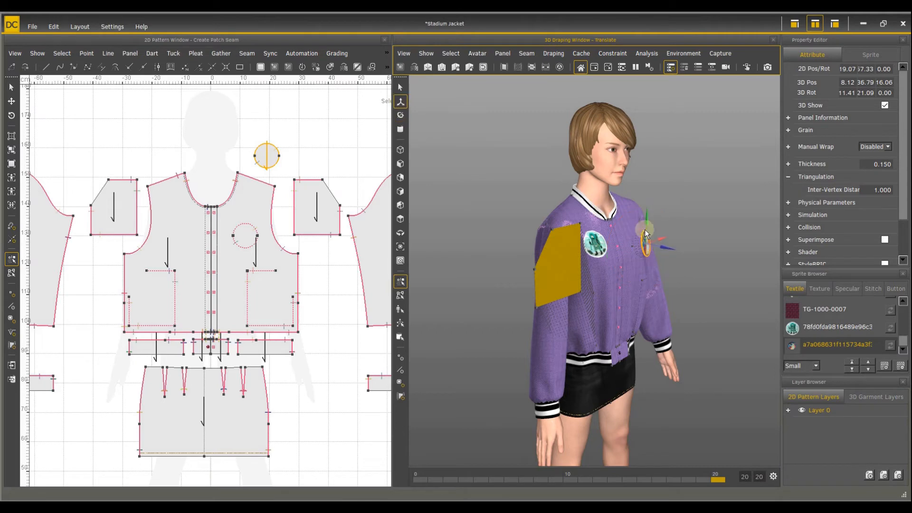
pyautogui.moveTo(645, 229); pyautogui.dragTo(518, 225, button='right')
pyautogui.moveTo(640, 235); pyautogui.dragTo(643, 235)
pyautogui.moveTo(619, 209); pyautogui.dragTo(618, 212)
# Select the jacket panels in 3D, excluding the astronaut patch, and freeze them
pyautogui.click(400, 88)
pyautogui.moveTo(534, 190); pyautogui.dragTo(539, 194, button='right')
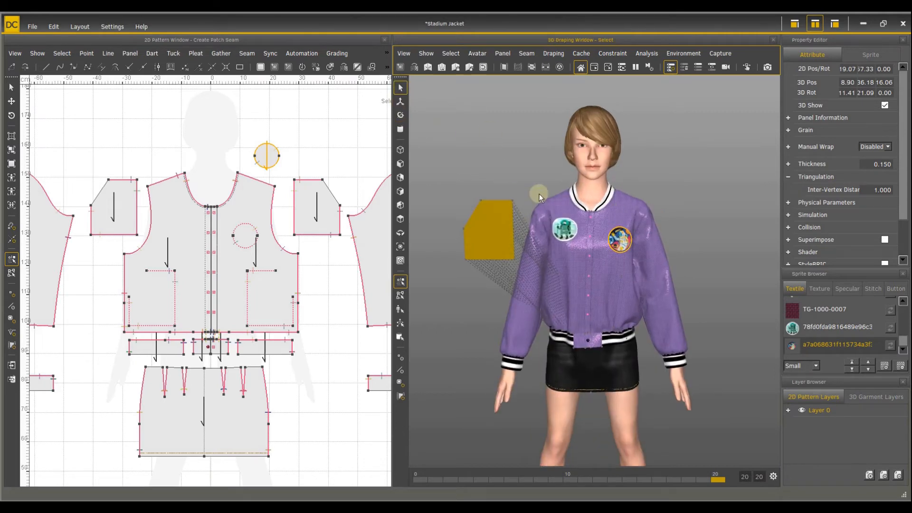
pyautogui.moveTo(490, 172); pyautogui.dragTo(705, 386)
pyautogui.keyDown('shift'); pyautogui.click(620, 239); pyautogui.keyUp('shift')
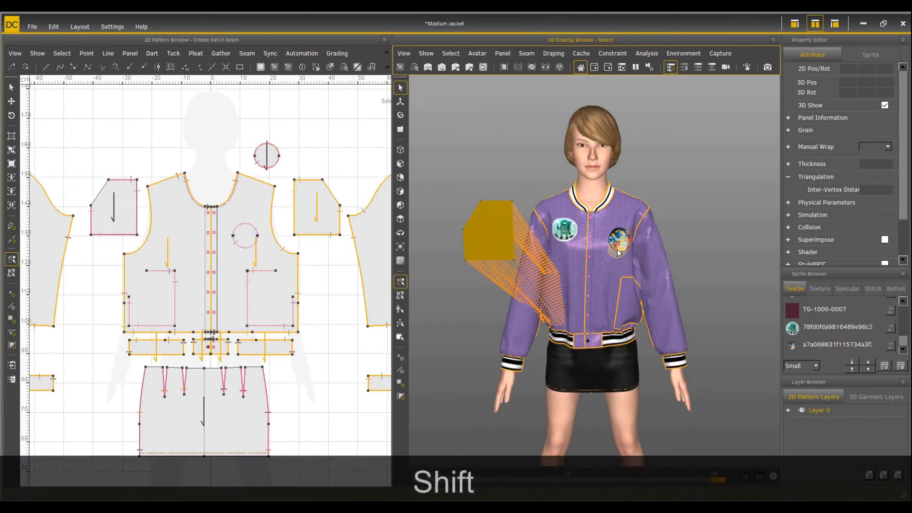
pyautogui.rightClick(593, 280)
pyautogui.rightClick(603, 271)
pyautogui.click(627, 416)
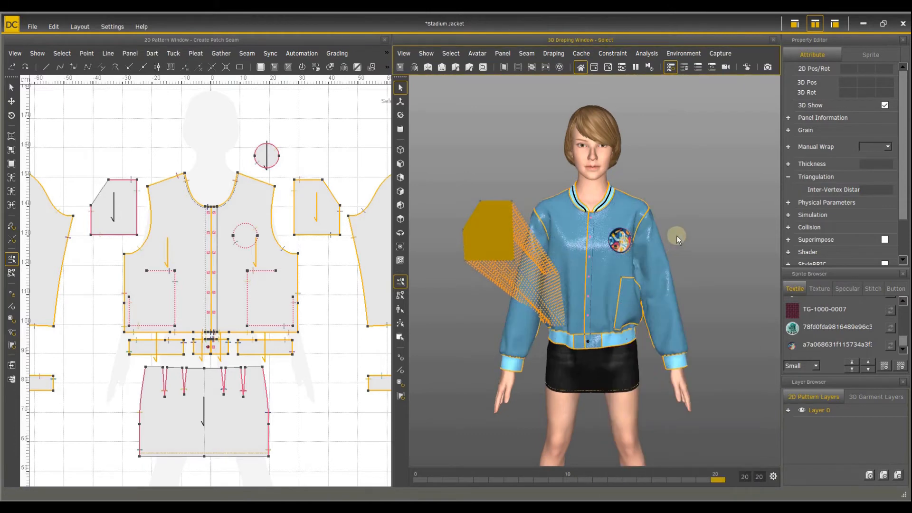
# Run the draping simulation to settle the astronaut patch onto the frozen jacket, and pause it
pyautogui.click(594, 68)
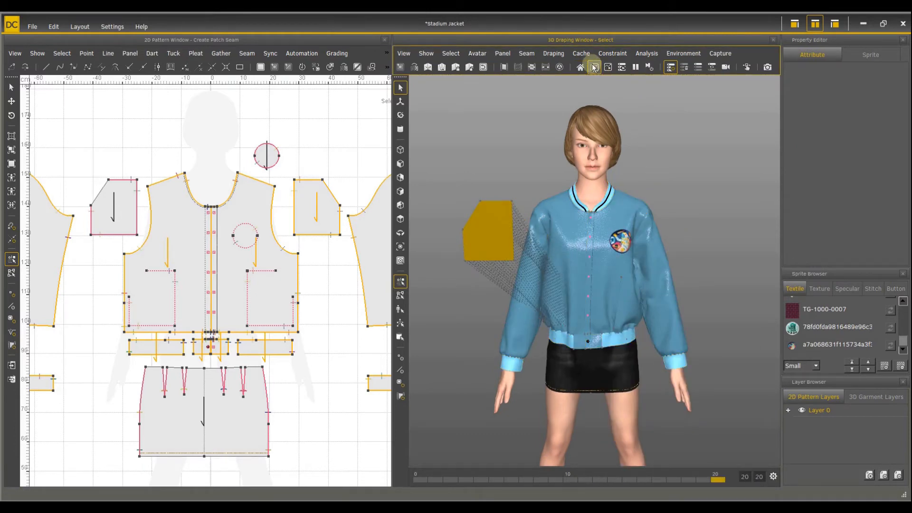
pyautogui.click(636, 68)
pyautogui.scroll(2, 597, 249)
# Hide the points in the 3D draping view and inspect the attached astronaut patch up close
pyautogui.click(423, 54)
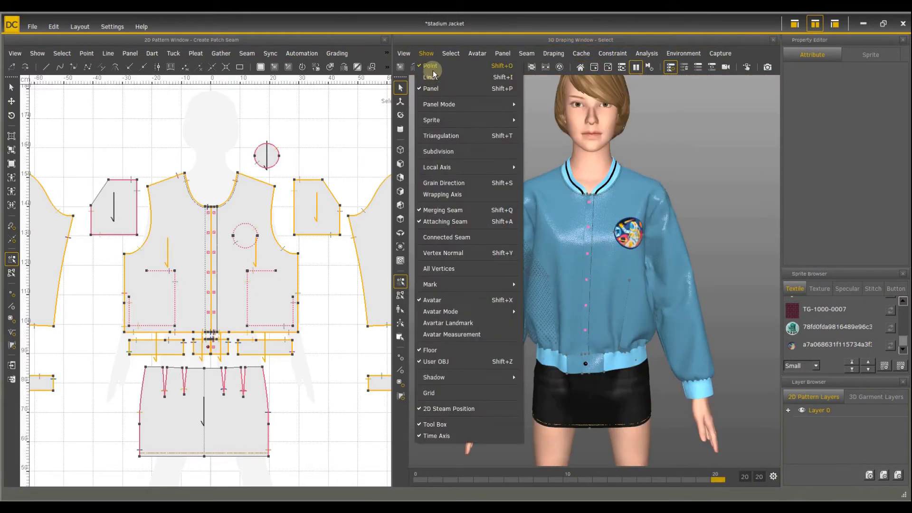
pyautogui.click(432, 69)
pyautogui.scroll(4, 543, 201)
pyautogui.moveTo(586, 241); pyautogui.dragTo(531, 239, button='right')
pyautogui.scroll(1, 529, 252)
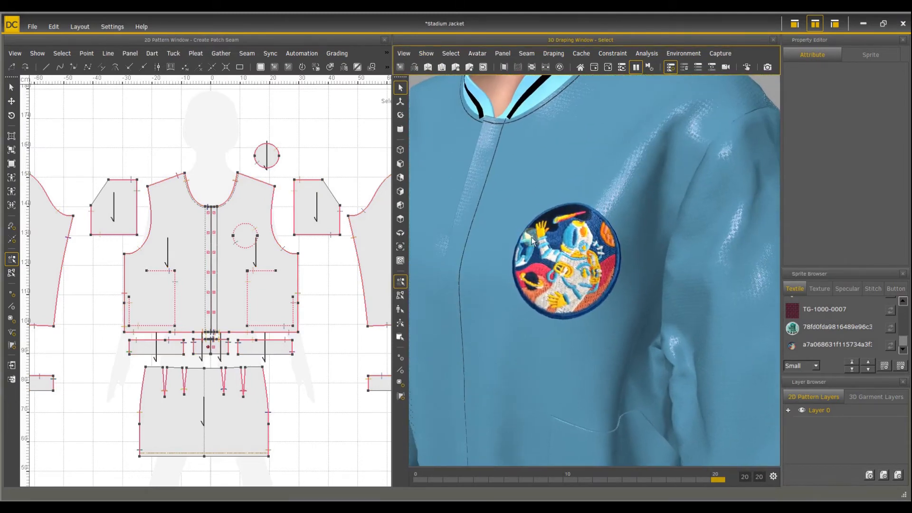
pyautogui.scroll(-5, 602, 255)
pyautogui.moveTo(605, 255); pyautogui.dragTo(689, 258, button='right')
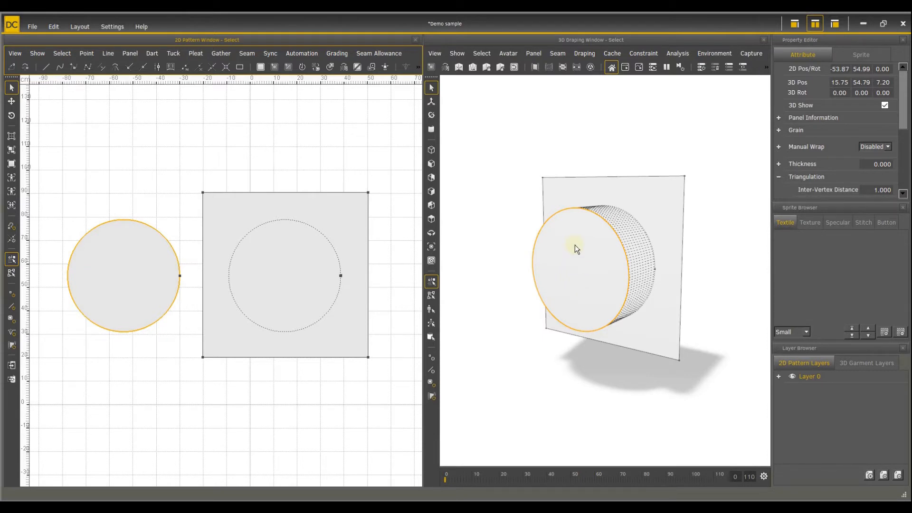
# In the Demo sample project, review the panel state commands for the circular panel and the reference image of their display order
pyautogui.click(531, 53)
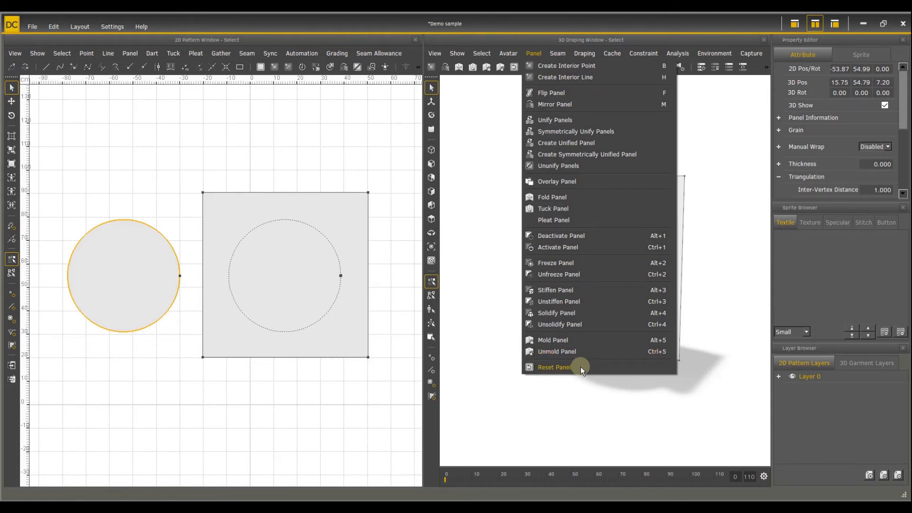
pyautogui.click(698, 273)
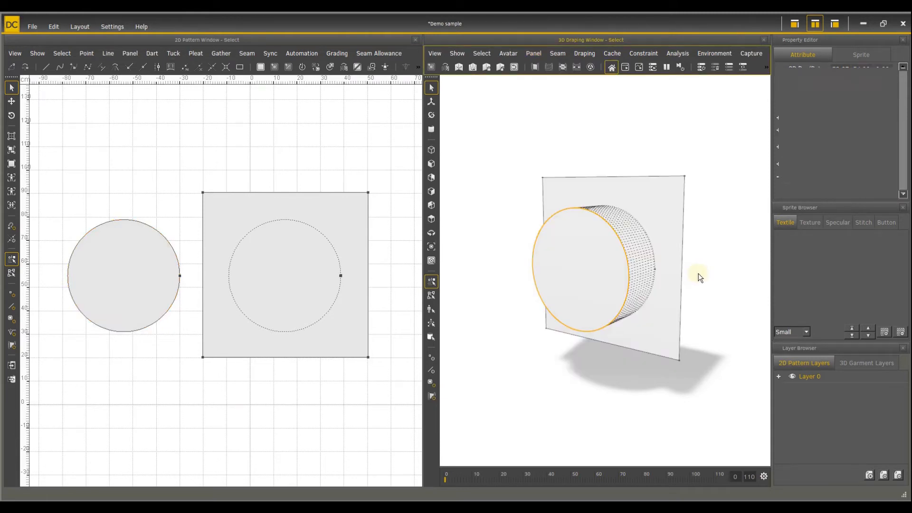
pyautogui.click(606, 279)
pyautogui.rightClick(607, 281)
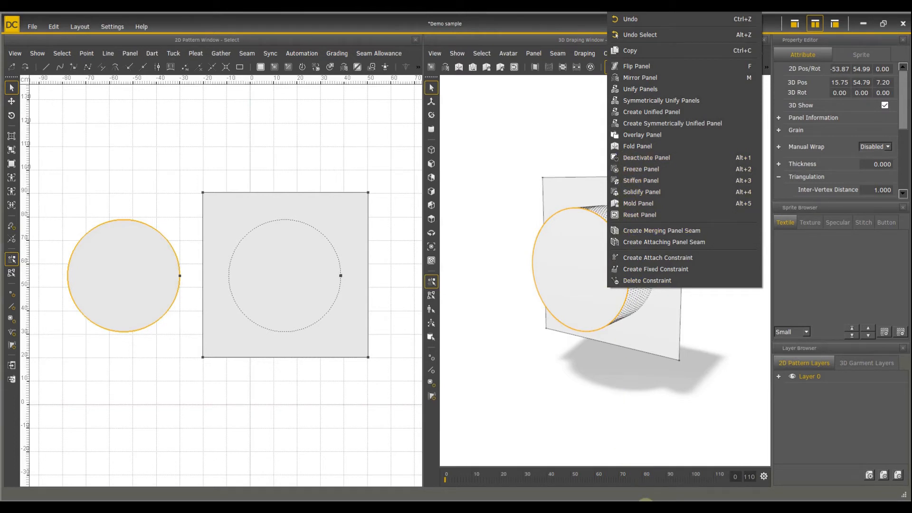
pyautogui.click(644, 507)
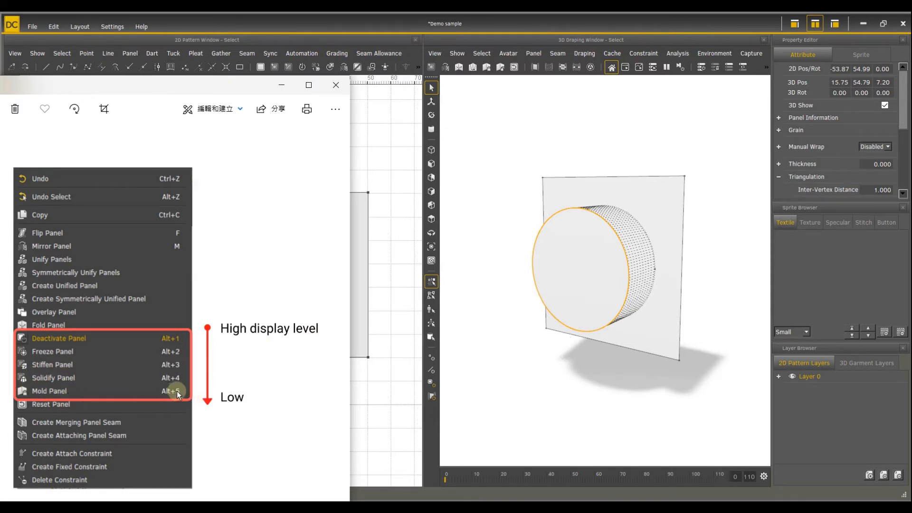
# Apply the Mold Panel and Solidify Panel states to the circular demo panel
pyautogui.rightClick(572, 270)
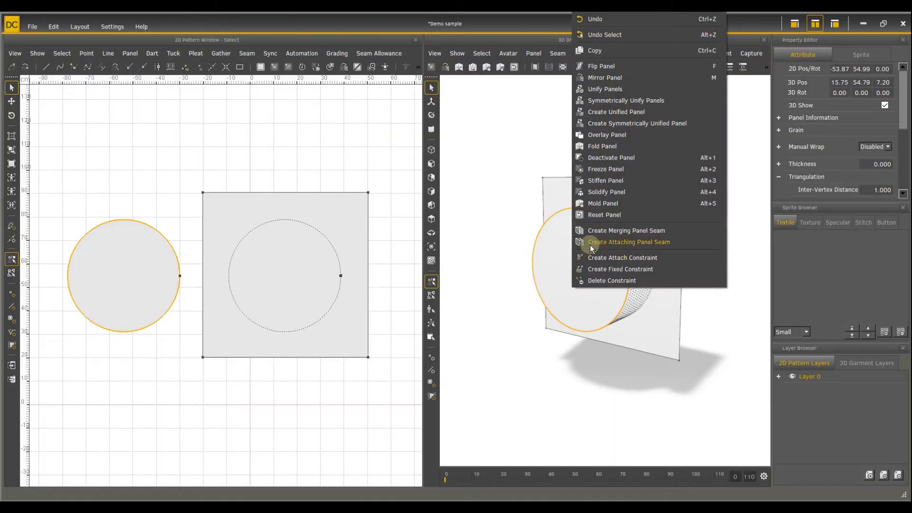
pyautogui.click(610, 203)
pyautogui.rightClick(585, 262)
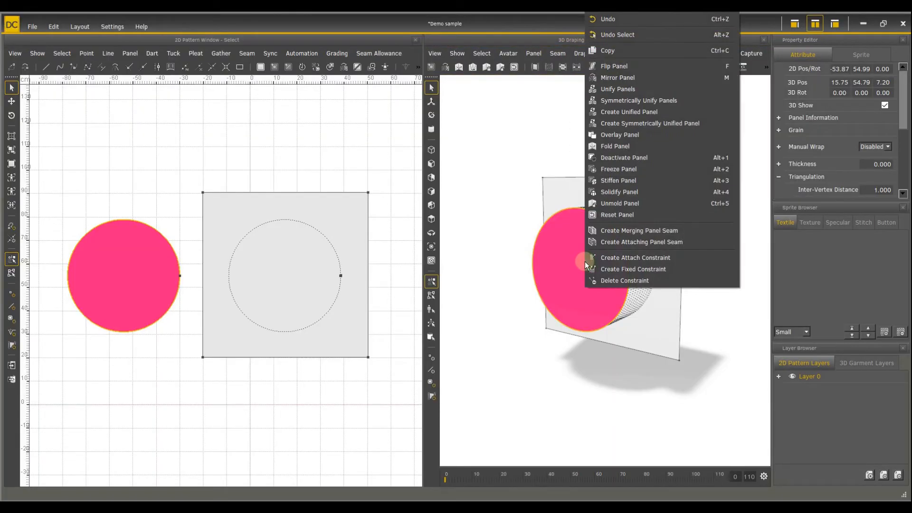
pyautogui.click(618, 192)
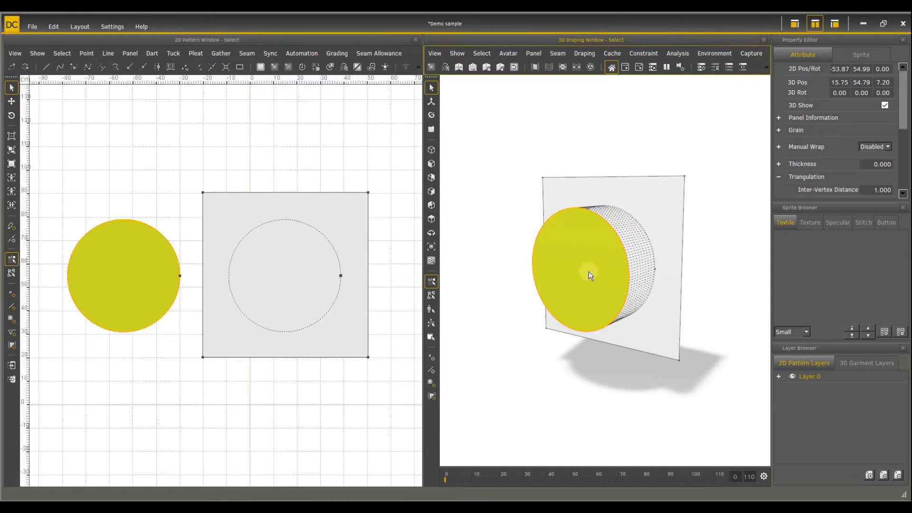
# Add the Stiffen Panel and Freeze Panel states to the circular demo panel
pyautogui.rightClick(588, 271)
pyautogui.click(623, 187)
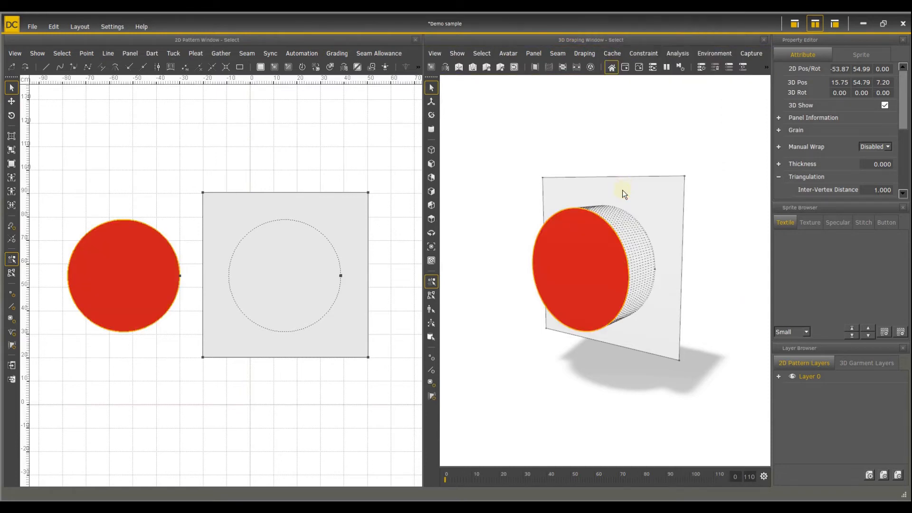
pyautogui.rightClick(587, 281)
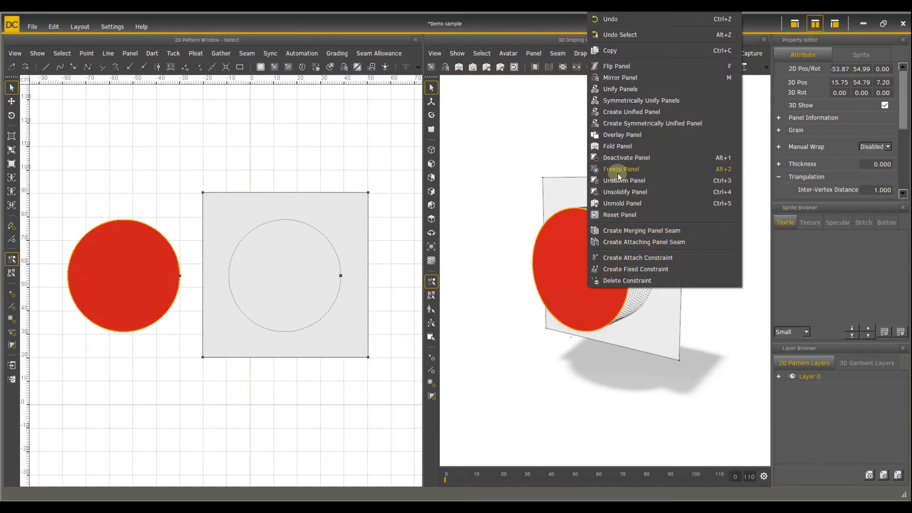
pyautogui.click(617, 173)
# Deactivate the circular demo panel and activate it again while its other panel states stay applied
pyautogui.rightClick(588, 278)
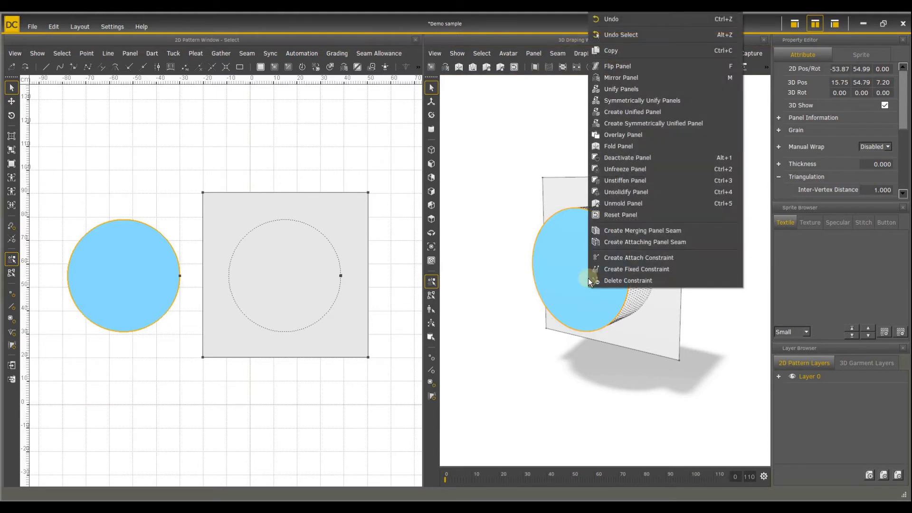
pyautogui.click(625, 170)
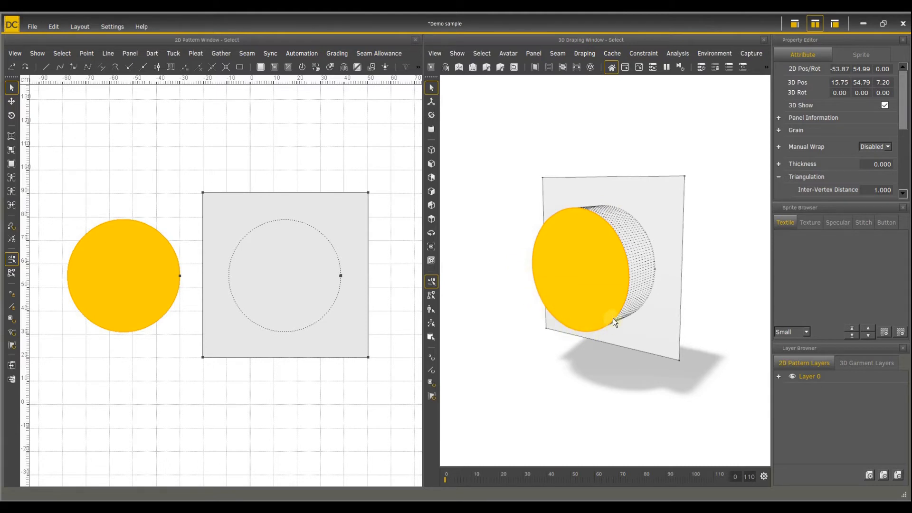
pyautogui.rightClick(608, 287)
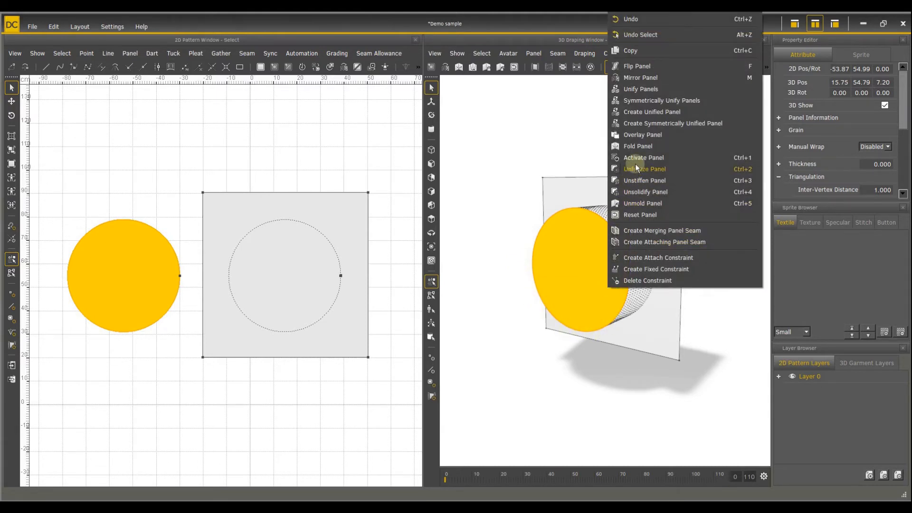
pyautogui.click(636, 159)
# Remove the Freeze, Stiffen, Solidify and Mold states from the circular demo panel, in that order
pyautogui.rightClick(601, 273)
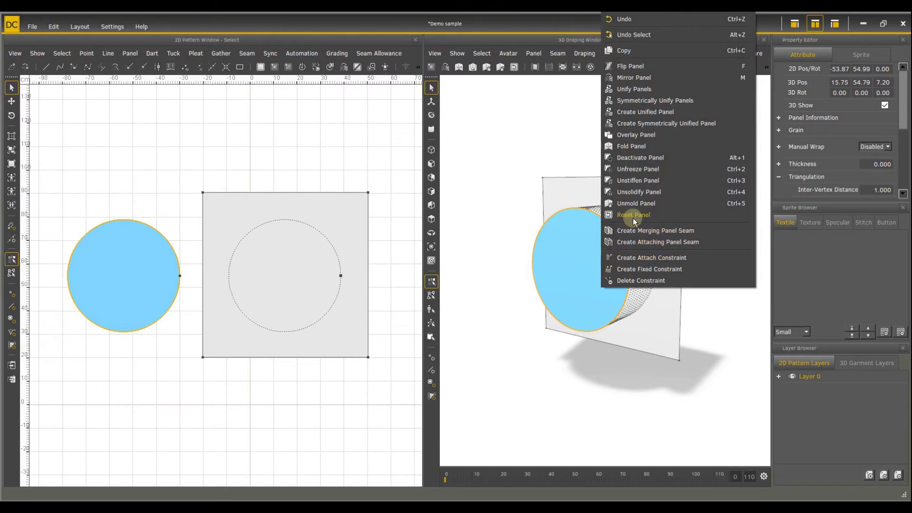
pyautogui.click(637, 170)
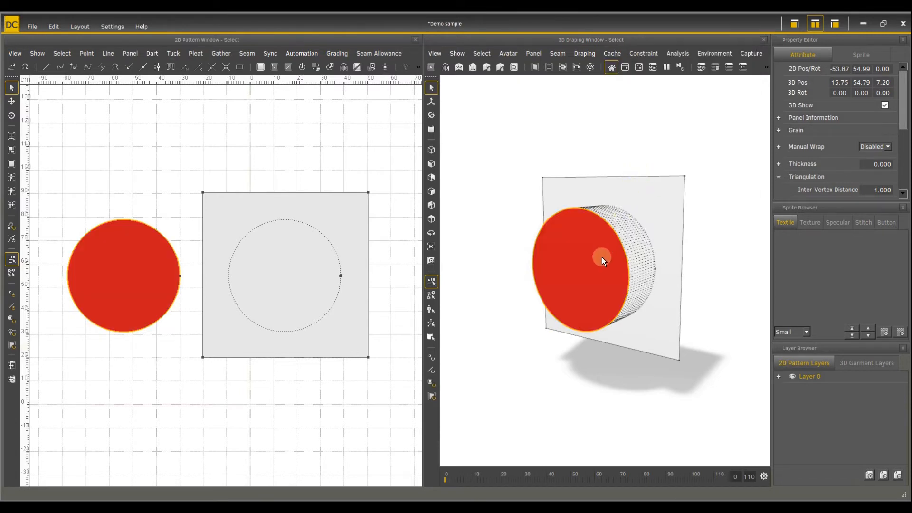
pyautogui.rightClick(602, 258)
pyautogui.click(636, 189)
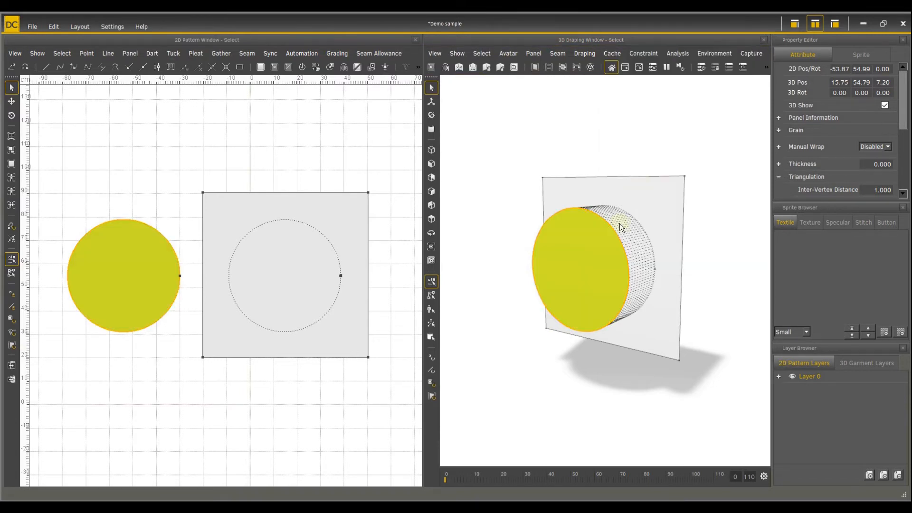
pyautogui.rightClick(597, 264)
pyautogui.click(637, 195)
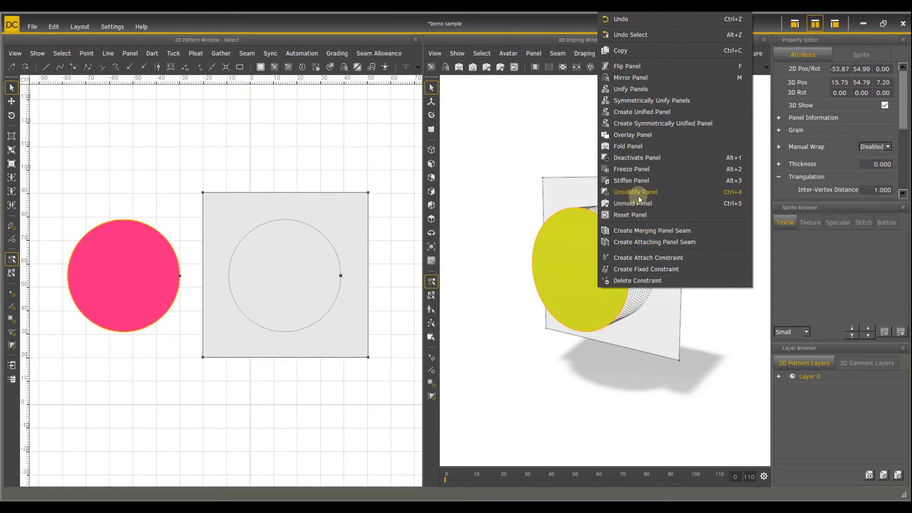
pyautogui.rightClick(616, 275)
pyautogui.click(642, 220)
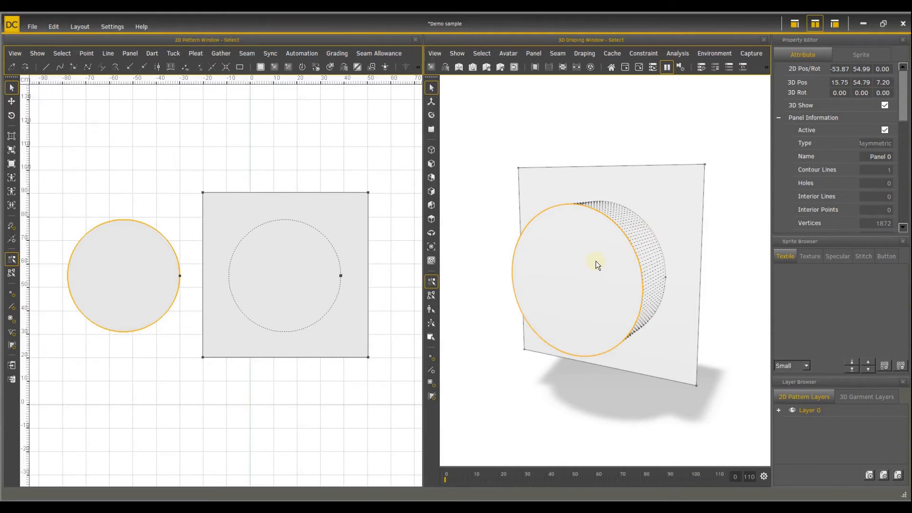
# Turn off the Active attribute of the circular panel, Panel 0
pyautogui.click(651, 221)
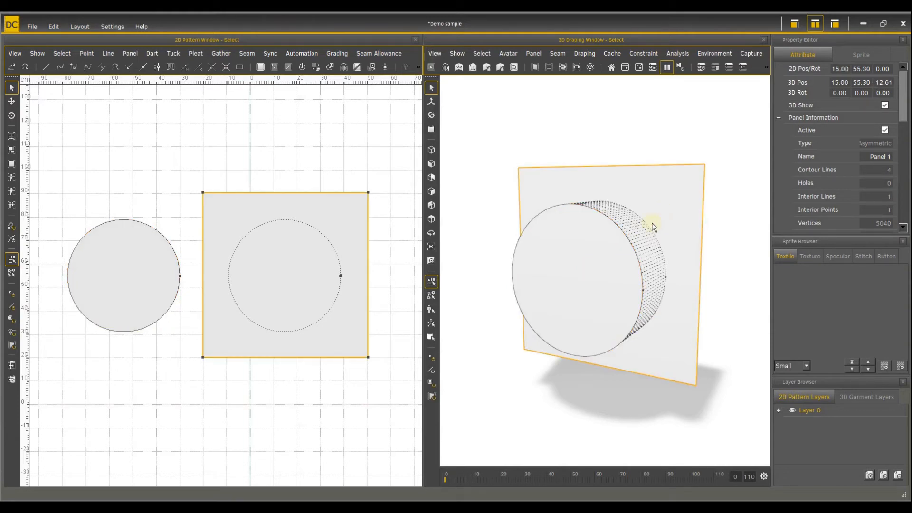
pyautogui.click(596, 248)
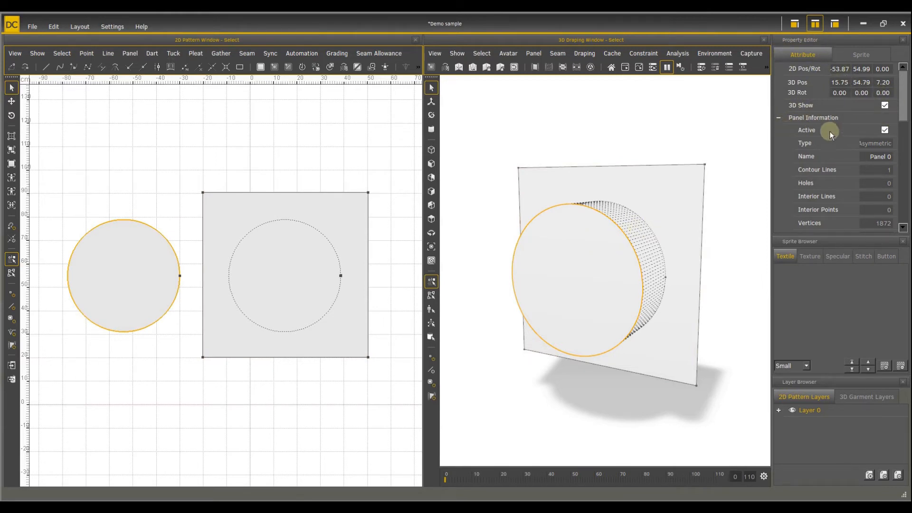
pyautogui.click(883, 131)
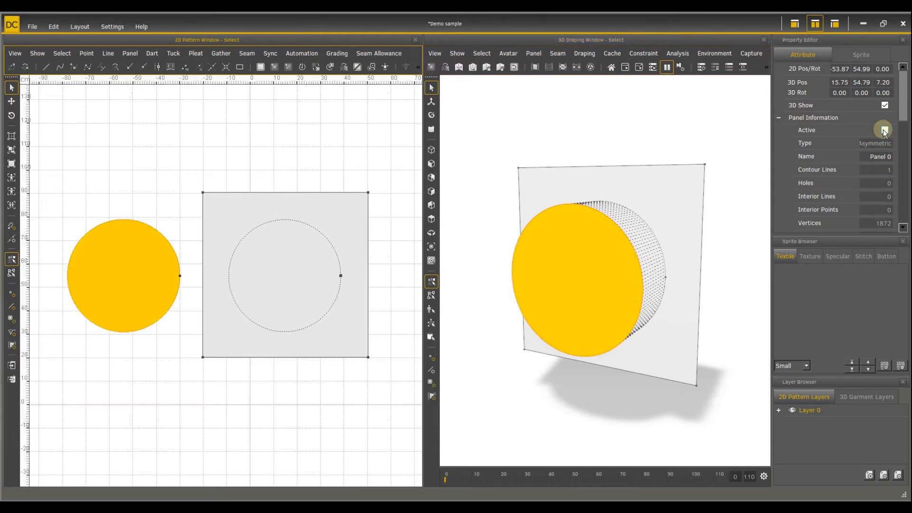
pyautogui.click(884, 130)
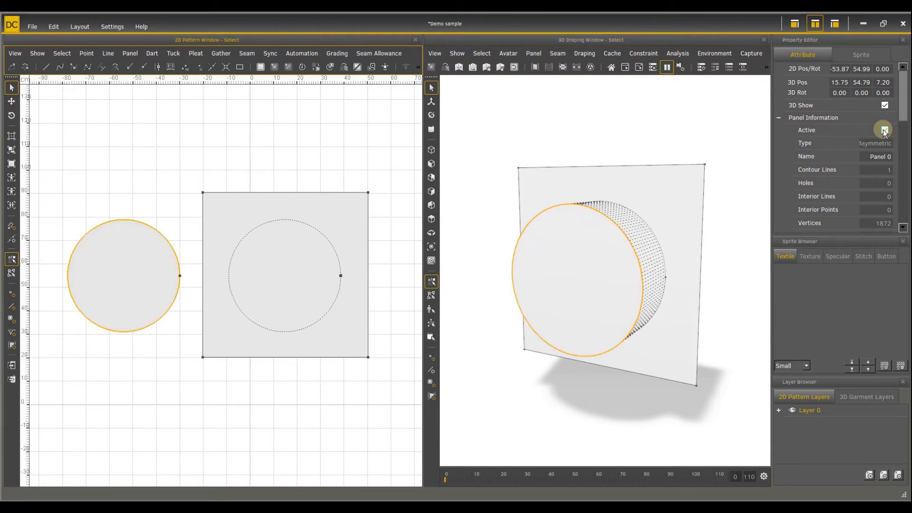
pyautogui.click(883, 130)
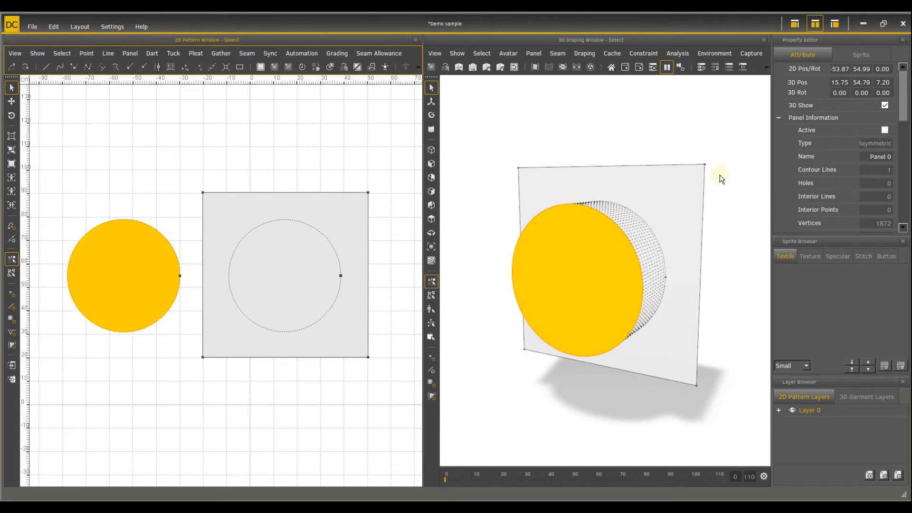
# Deactivate the square panel too, run the draping with both demo panels inactive, and pause it
pyautogui.click(687, 196)
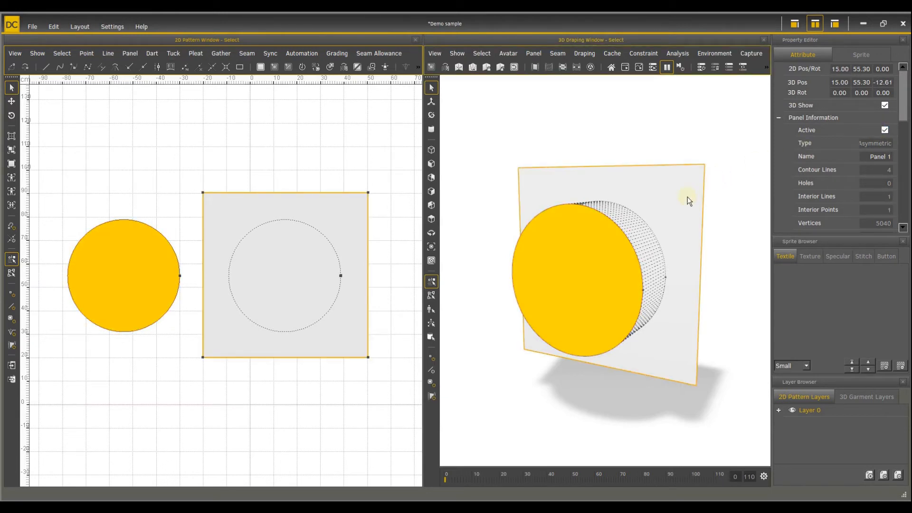
pyautogui.click(884, 130)
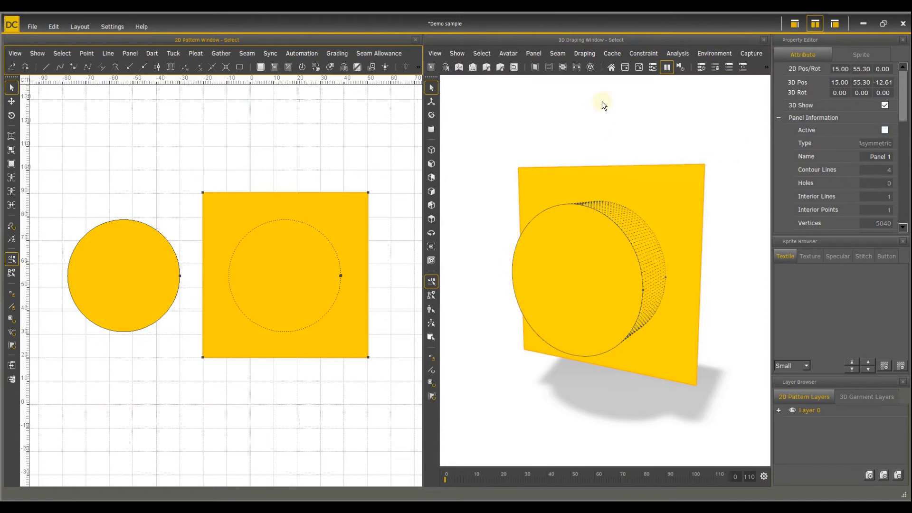
pyautogui.click(625, 69)
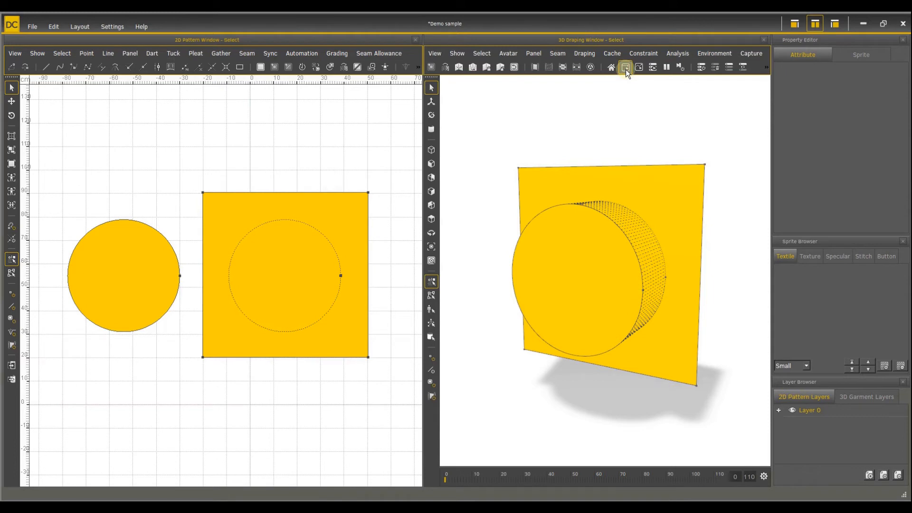
pyautogui.click(666, 67)
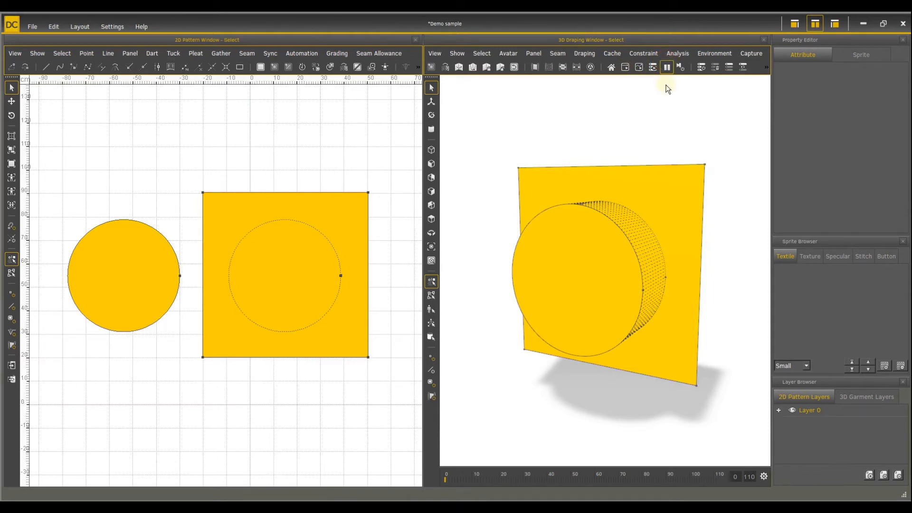
# Reactivate the square panel and run the draping with only the circular panel inactive
pyautogui.click(685, 199)
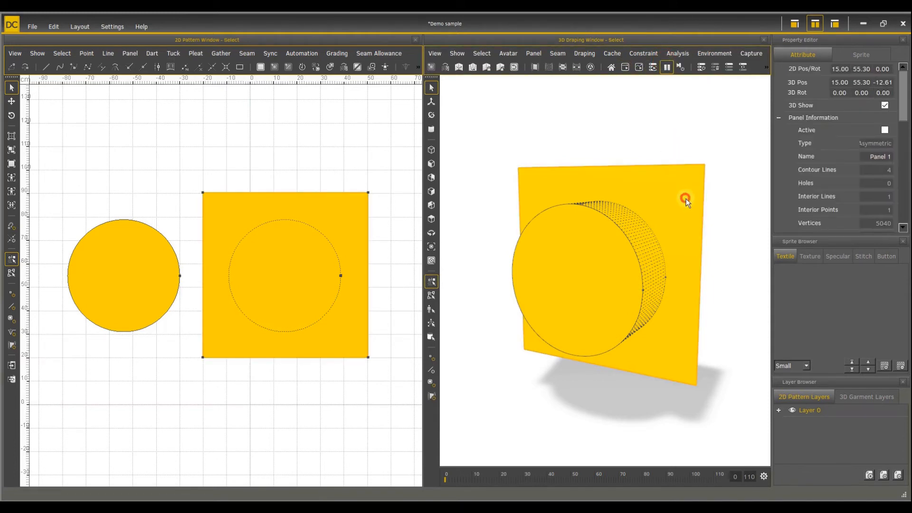
pyautogui.click(884, 130)
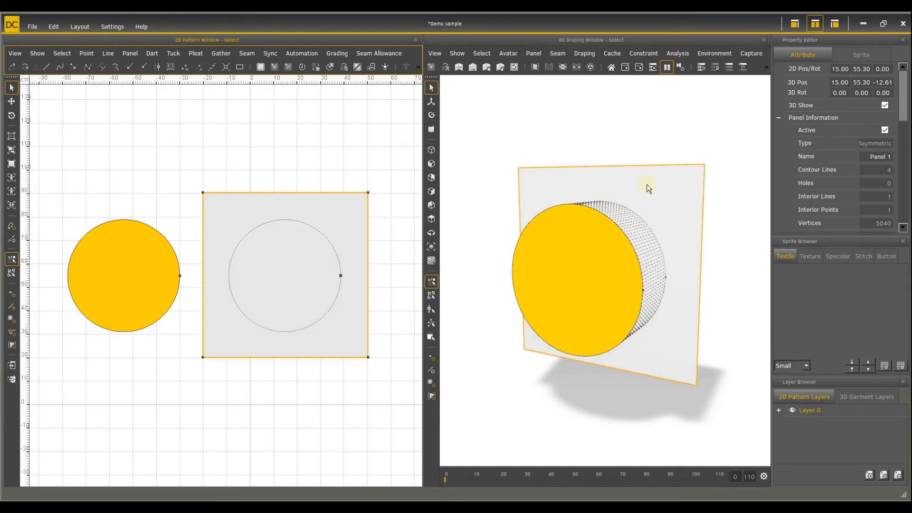
pyautogui.click(626, 67)
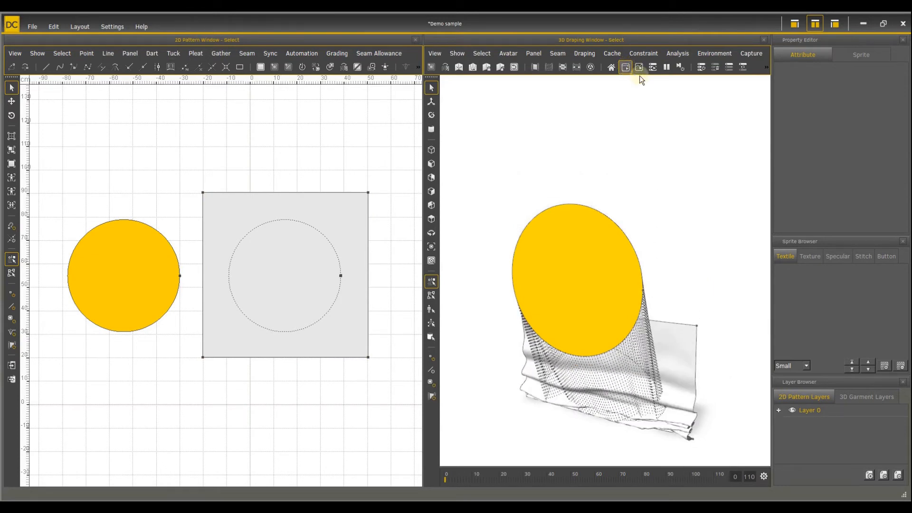
# Freeze the square panel and drape the active circular panel onto it, pausing the simulation to inspect the seam
pyautogui.click(616, 281)
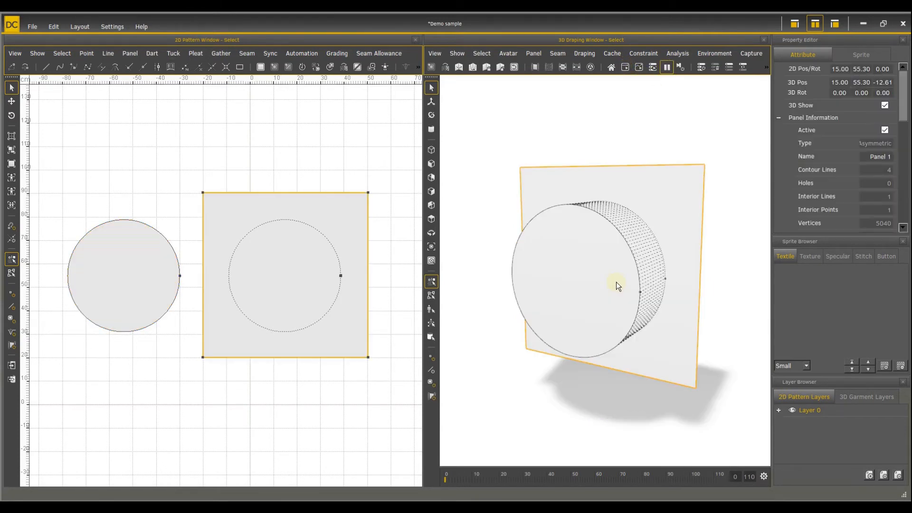
pyautogui.rightClick(662, 220)
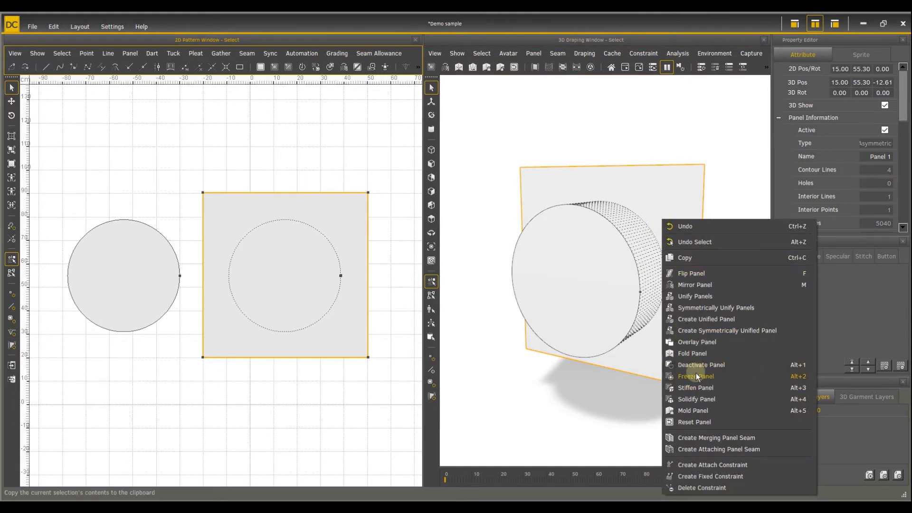
pyautogui.click(696, 375)
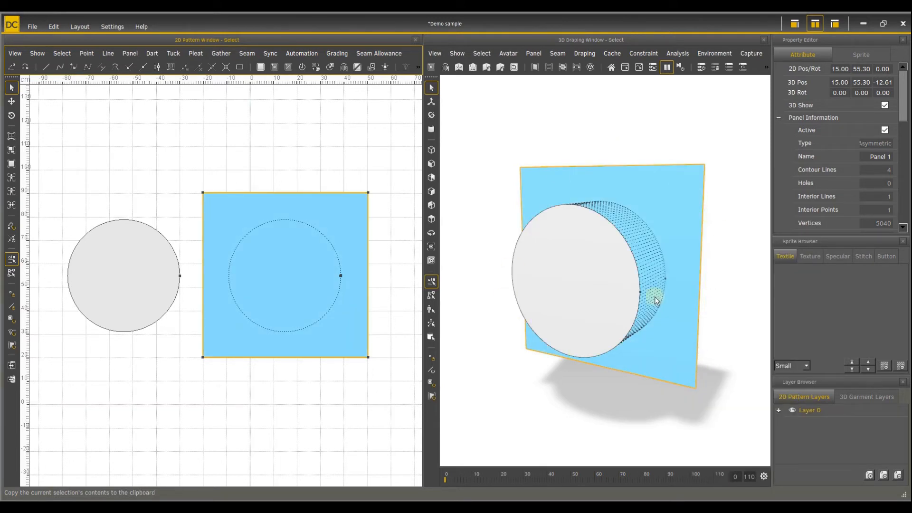
pyautogui.click(626, 67)
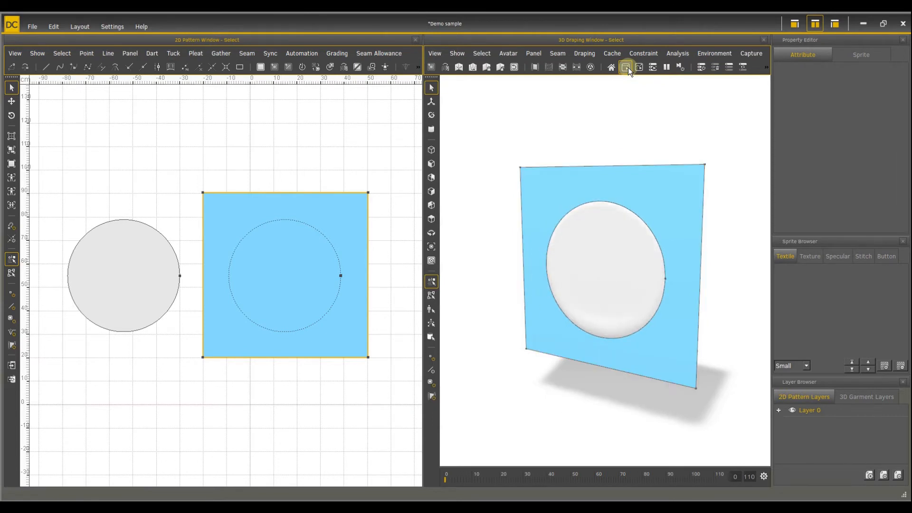
pyautogui.click(665, 68)
pyautogui.moveTo(573, 243)
pyautogui.mouseDown(button='right')
pyautogui.moveTo(568, 257)
pyautogui.moveTo(663, 261)
pyautogui.moveTo(680, 249)
pyautogui.moveTo(572, 255)
pyautogui.mouseUp(button='right')
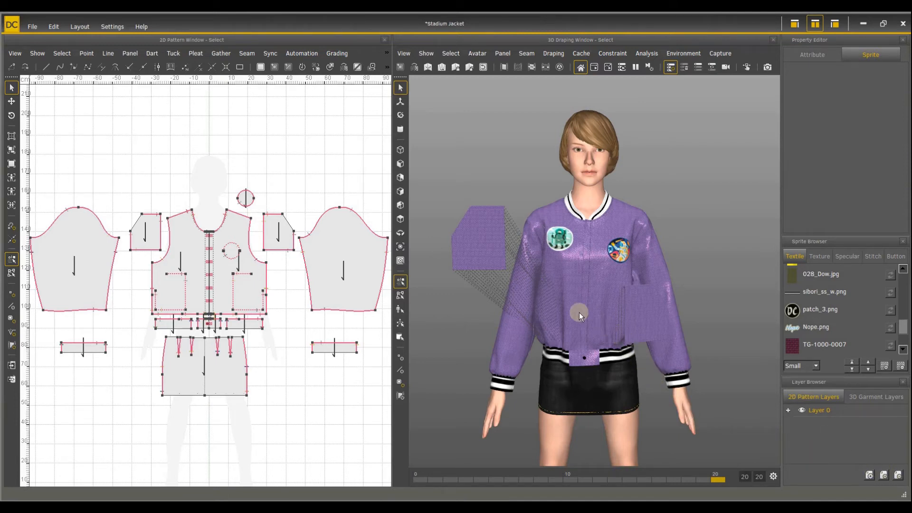
# In the Stadium Jacket project, freeze all jacket panels, including the chest patch, except the two pocket panels
pyautogui.moveTo(579, 312)
pyautogui.mouseDown(button='right')
pyautogui.moveTo(693, 310)
pyautogui.moveTo(549, 322)
pyautogui.moveTo(456, 312)
pyautogui.moveTo(583, 320)
pyautogui.moveTo(586, 312)
pyautogui.mouseUp(button='right')
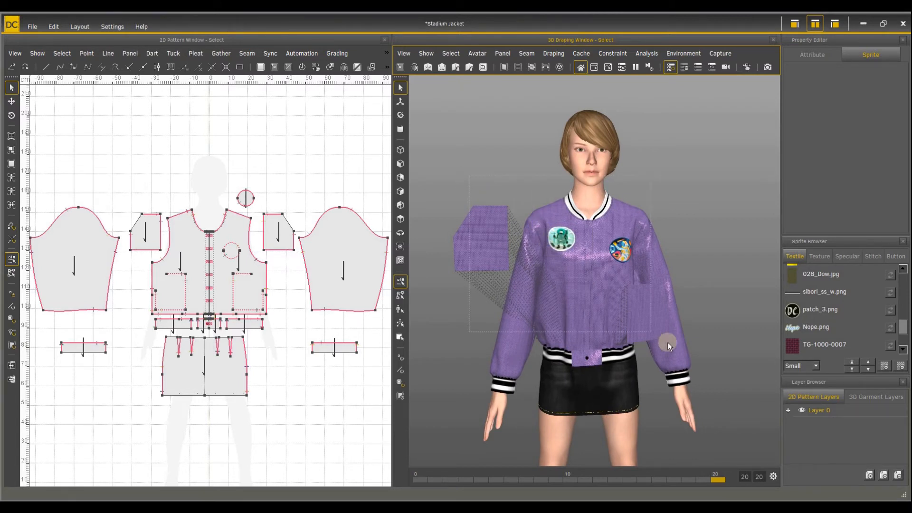
pyautogui.moveTo(667, 342); pyautogui.dragTo(708, 382)
pyautogui.keyDown('shift'); pyautogui.click(500, 250); pyautogui.keyUp('shift')
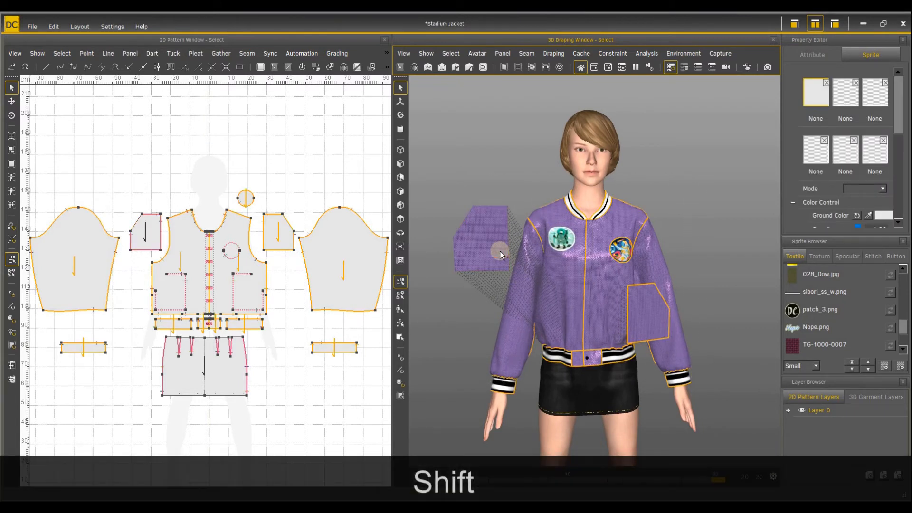
pyautogui.keyDown('shift'); pyautogui.click(635, 314); pyautogui.keyUp('shift')
pyautogui.rightClick(602, 287)
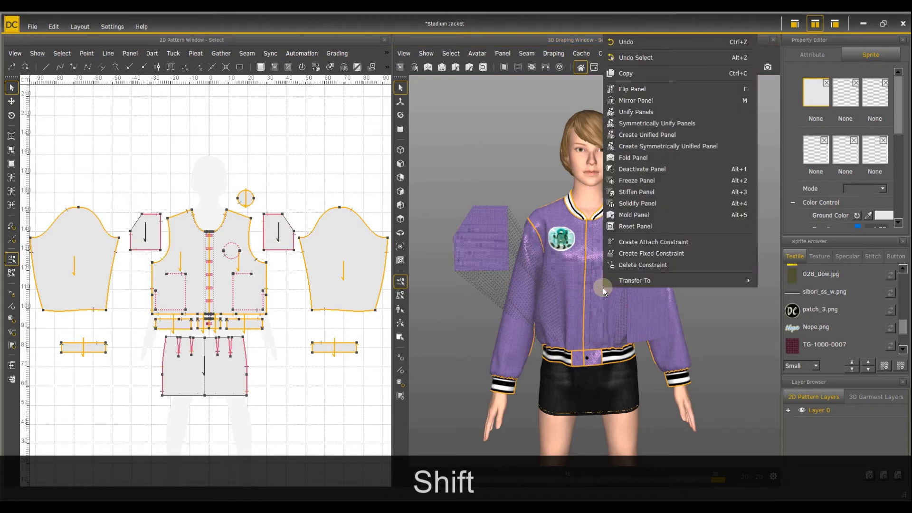
pyautogui.click(630, 182)
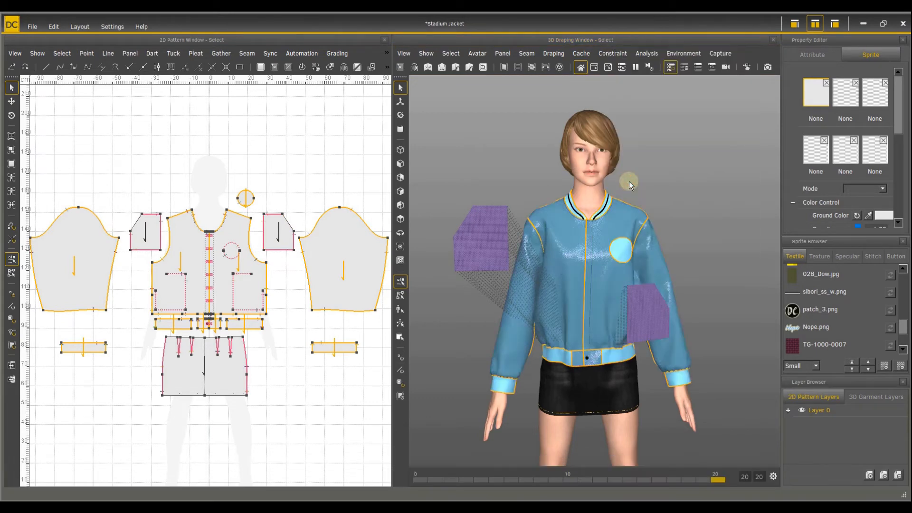
pyautogui.moveTo(640, 255)
pyautogui.mouseDown(button='right')
pyautogui.moveTo(493, 264)
pyautogui.moveTo(623, 258)
pyautogui.mouseUp(button='right')
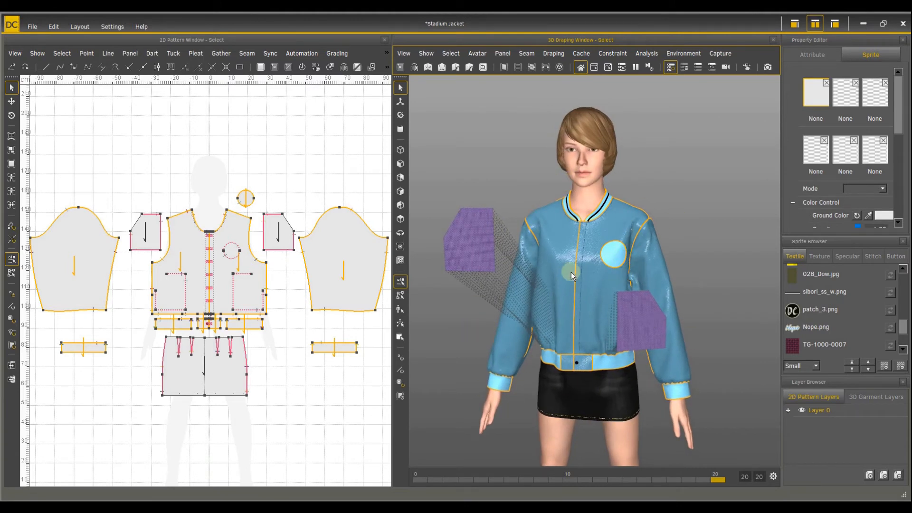
# Deactivate the pocket panel floating beside the avatar's right arm
pyautogui.click(482, 237)
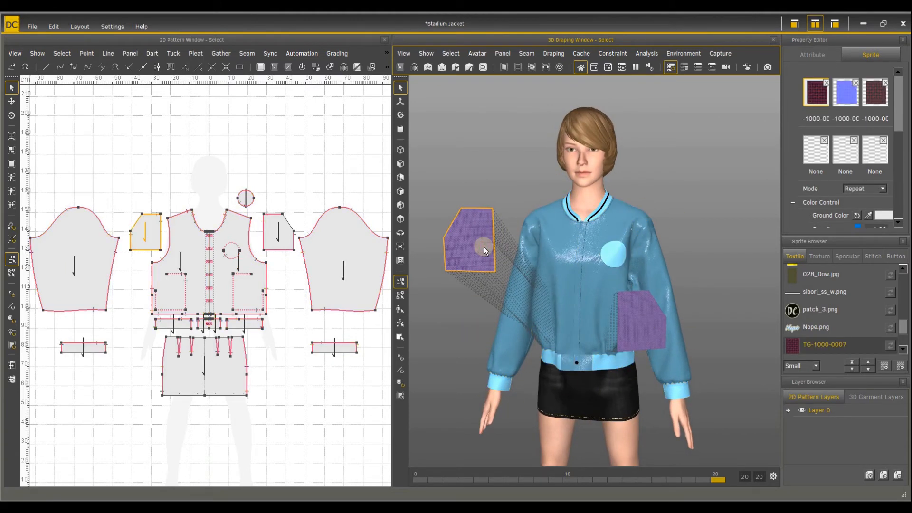
pyautogui.rightClick(484, 246)
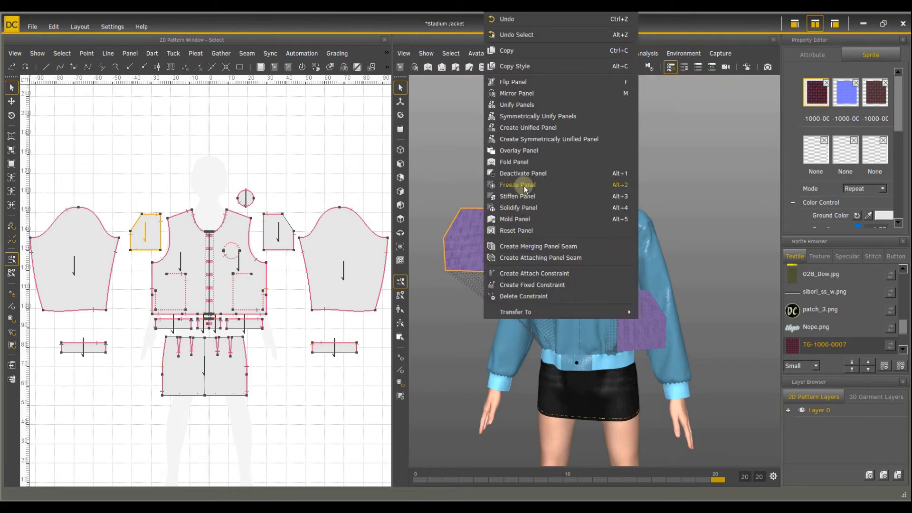
pyautogui.click(530, 178)
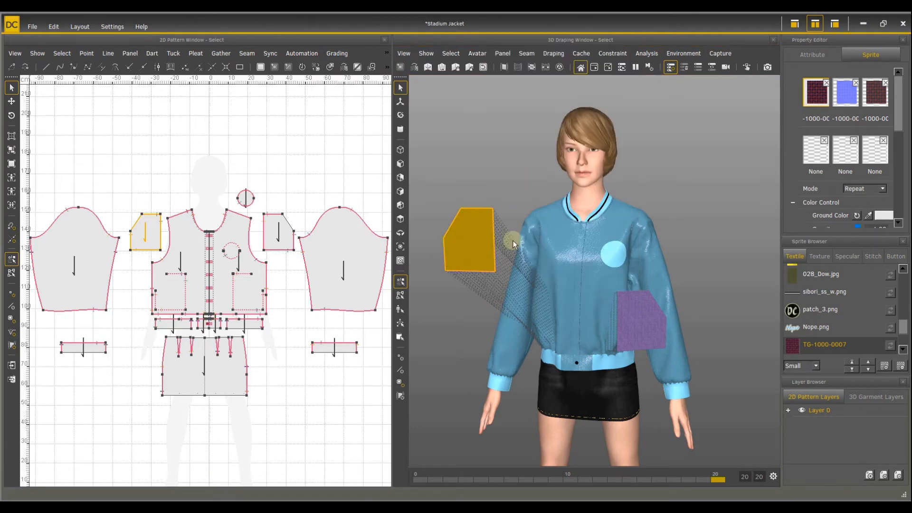
# Drape the remaining active pocket panel onto the frozen jacket
pyautogui.moveTo(549, 235)
pyautogui.mouseDown(button='right')
pyautogui.moveTo(641, 228)
pyautogui.moveTo(545, 230)
pyautogui.moveTo(541, 240)
pyautogui.mouseUp(button='right')
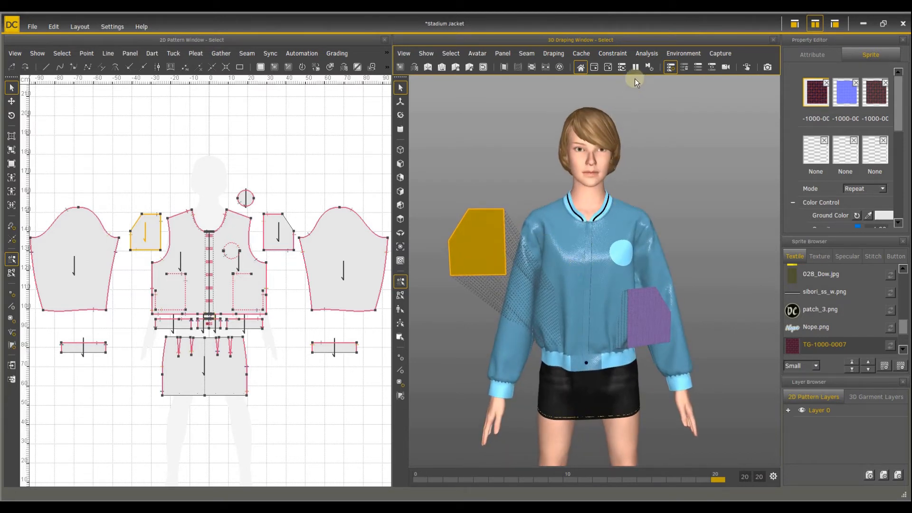
pyautogui.click(636, 66)
pyautogui.click(594, 67)
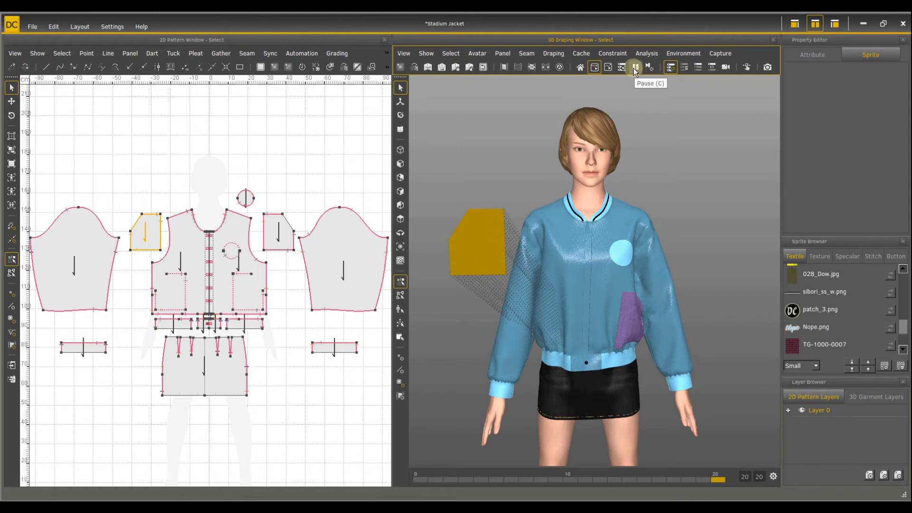
# Pause the draping simulation and deactivate the avatar's left sleeve together with its cuff
pyautogui.click(634, 68)
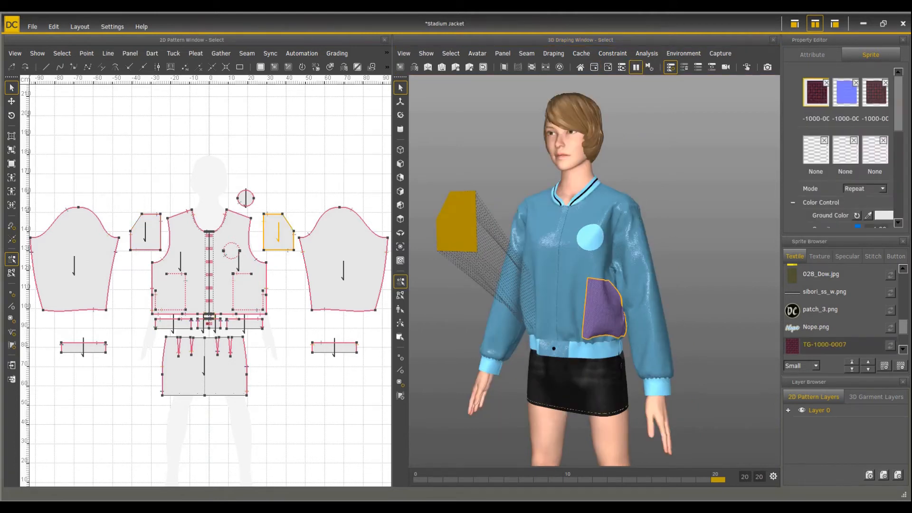
pyautogui.scroll(7, 618, 303)
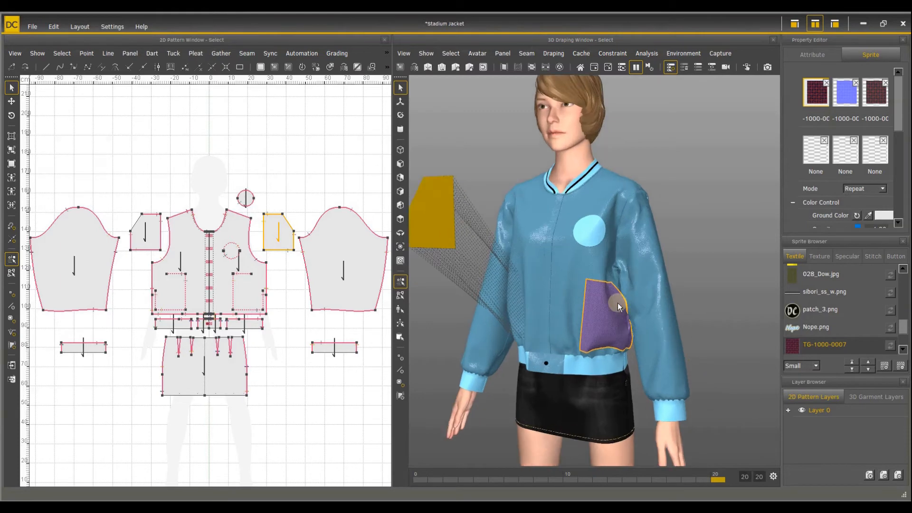
pyautogui.scroll(-3, 600, 336)
pyautogui.moveTo(600, 335); pyautogui.dragTo(662, 333, button='right')
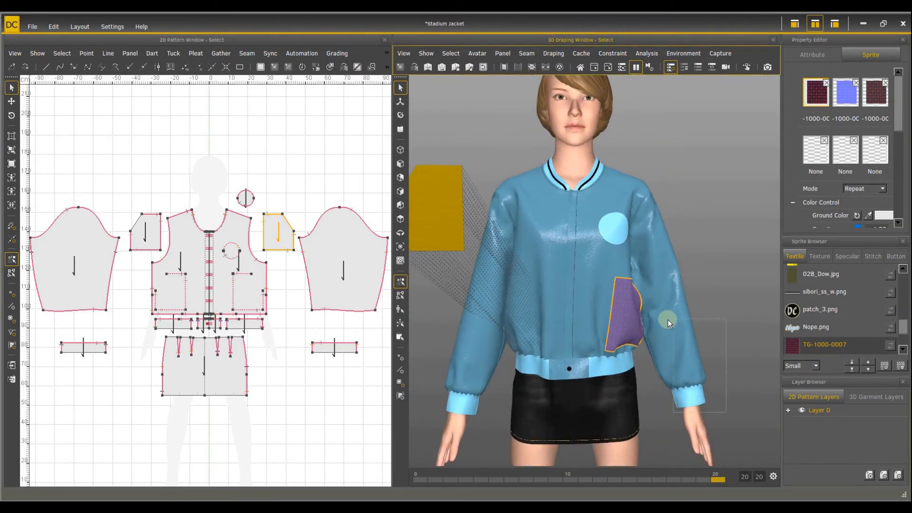
pyautogui.click(675, 331)
pyautogui.rightClick(674, 331)
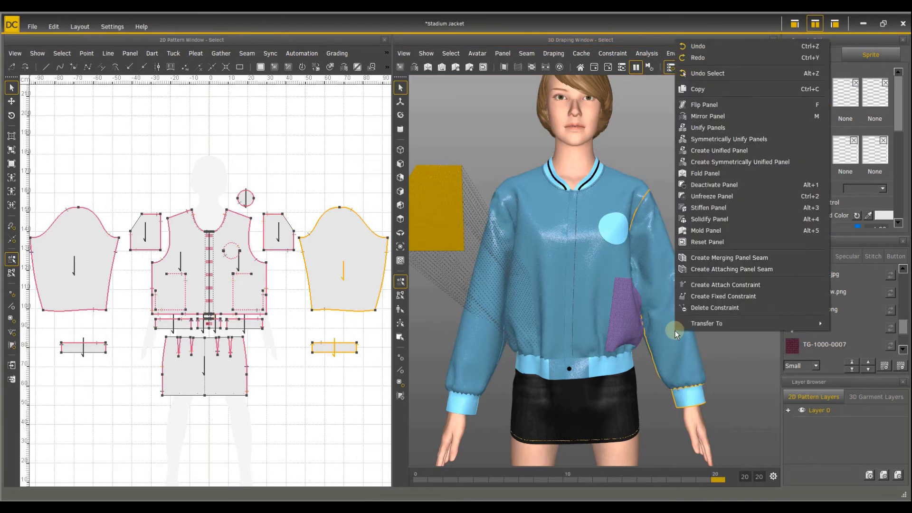
pyautogui.click(736, 190)
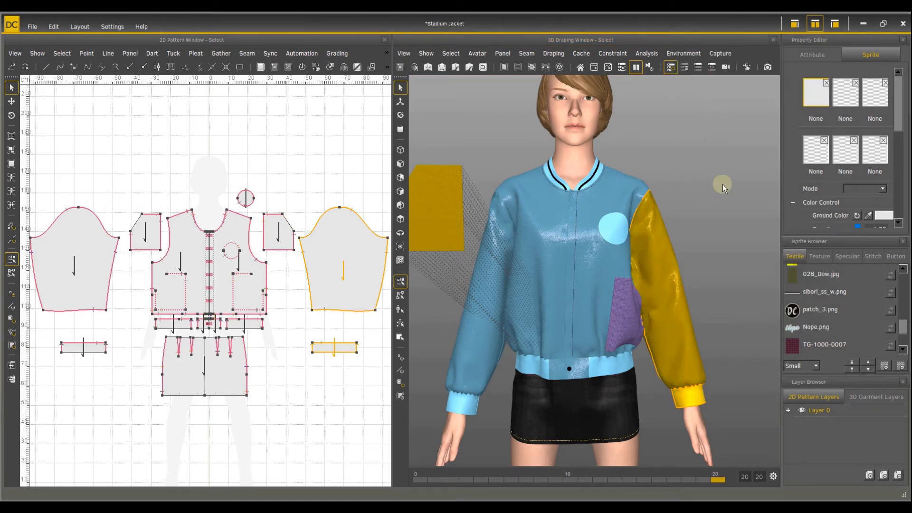
# Reset the draped pocket panel next to the deactivated sleeve
pyautogui.click(627, 325)
pyautogui.rightClick(624, 319)
pyautogui.click(653, 232)
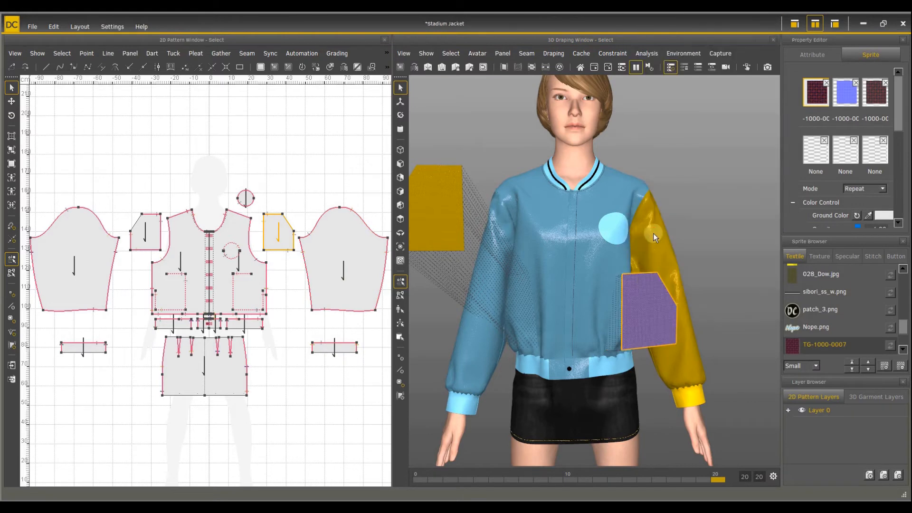
# Drape the reset pocket panel onto the frozen jacket again and pause the simulation once it is attached
pyautogui.scroll(5, 631, 265)
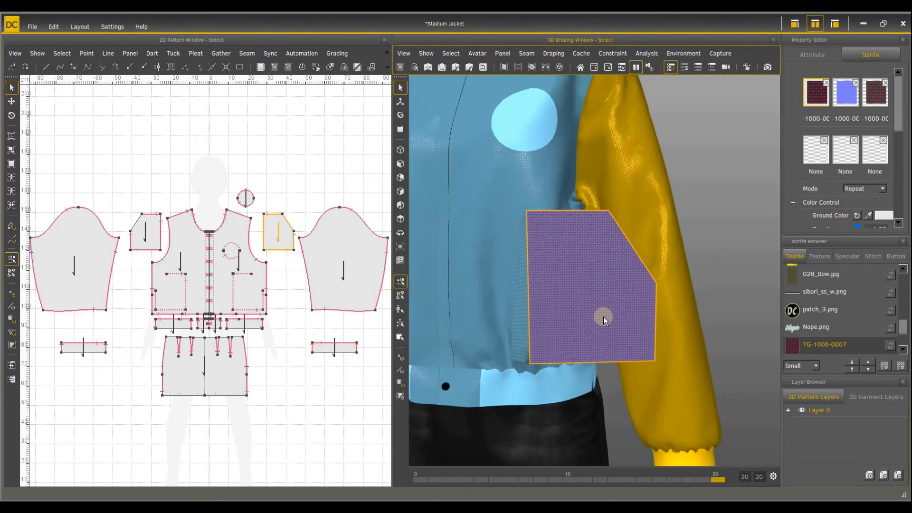
pyautogui.moveTo(603, 316); pyautogui.dragTo(554, 269, button='right')
pyautogui.press('space')
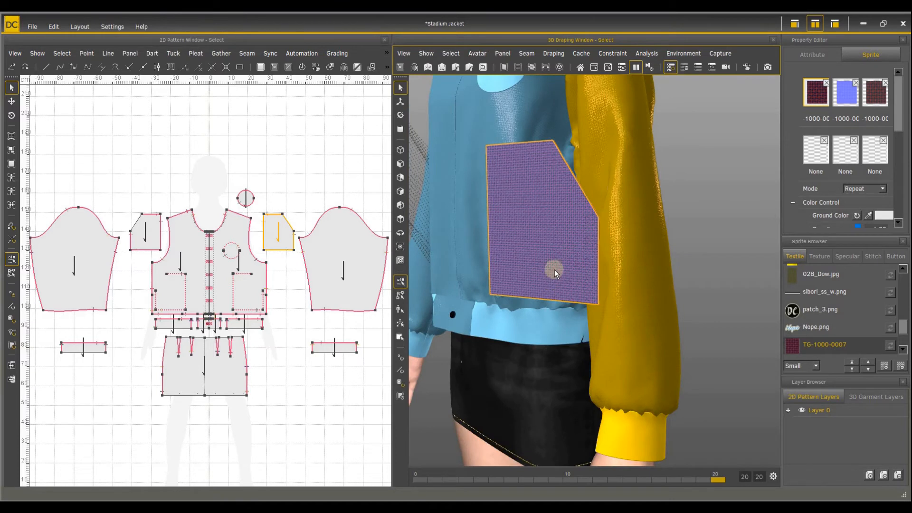
pyautogui.click(594, 67)
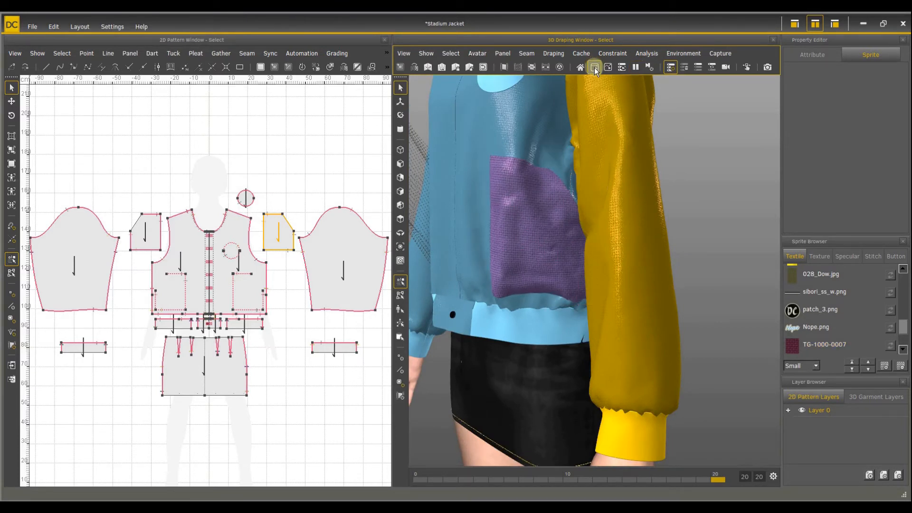
pyautogui.click(636, 66)
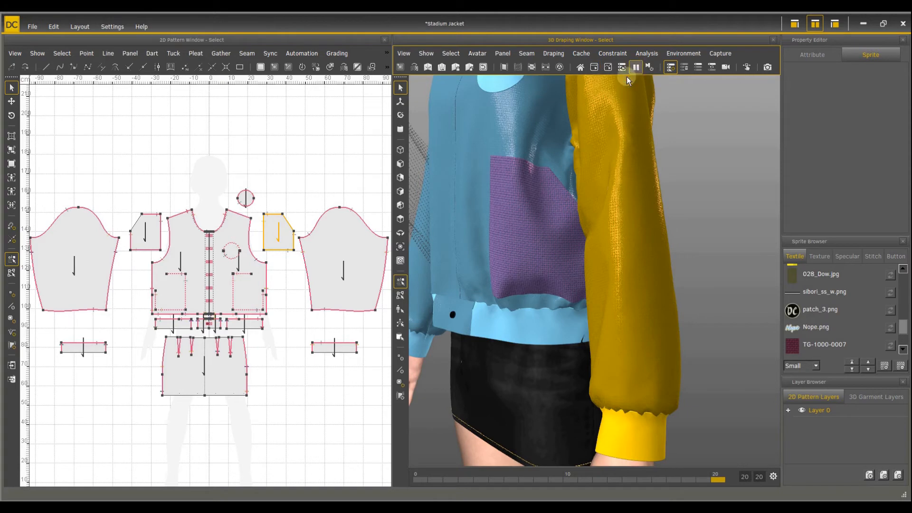
# Examine the fit of the draped pocket up close and on the whole jacket from the front
pyautogui.moveTo(596, 173); pyautogui.dragTo(607, 255, button='right')
pyautogui.scroll(-3, 607, 256)
pyautogui.moveTo(607, 255); pyautogui.dragTo(606, 269, button='middle')
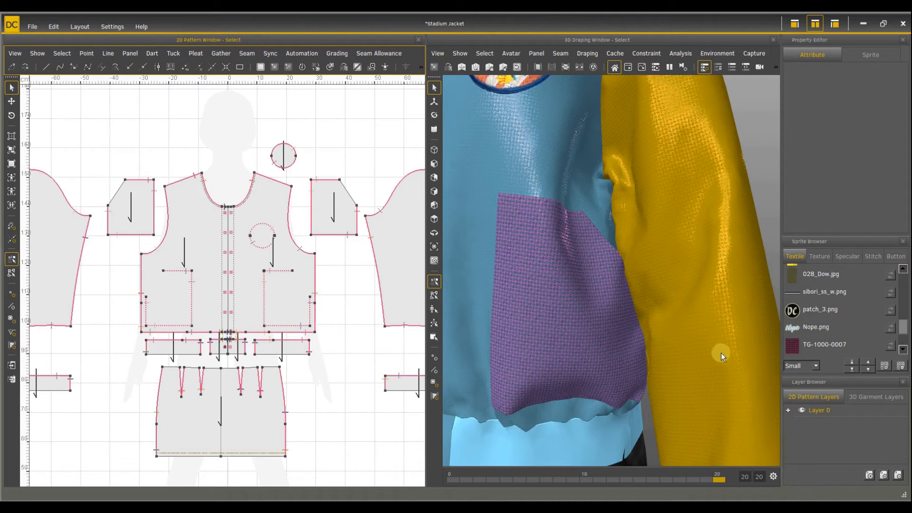
pyautogui.scroll(-5, 540, 269)
pyautogui.scroll(-4, 541, 269)
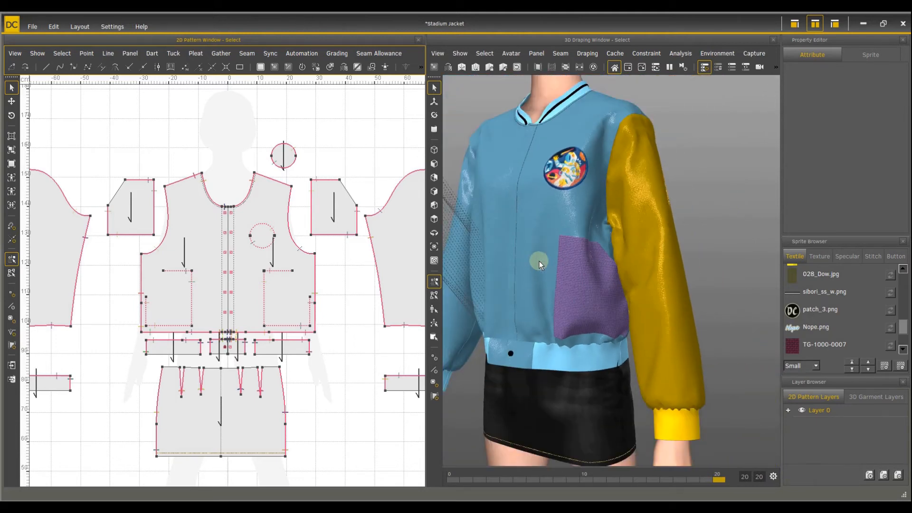
pyautogui.moveTo(538, 260); pyautogui.dragTo(573, 294, button='middle')
pyautogui.scroll(-3, 572, 295)
pyautogui.moveTo(572, 295); pyautogui.dragTo(648, 322, button='right')
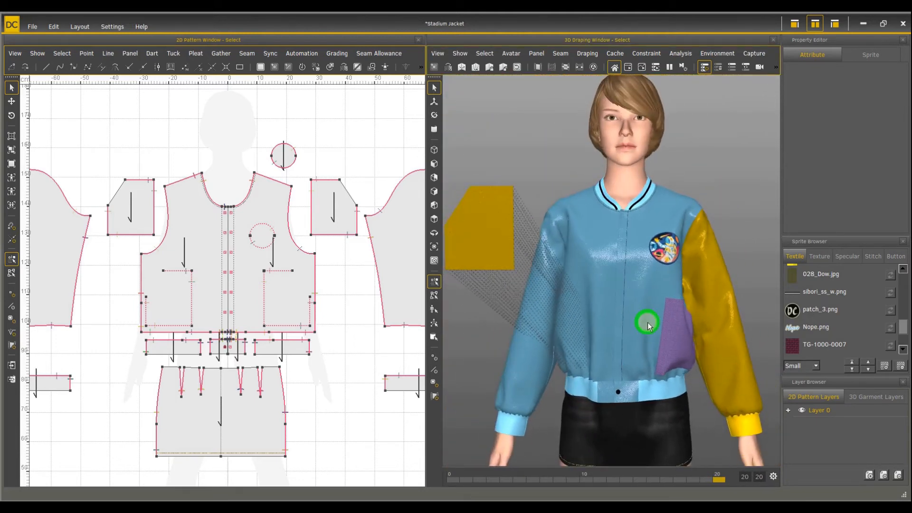
pyautogui.scroll(-3, 647, 322)
pyautogui.moveTo(648, 322); pyautogui.dragTo(645, 303, button='middle')
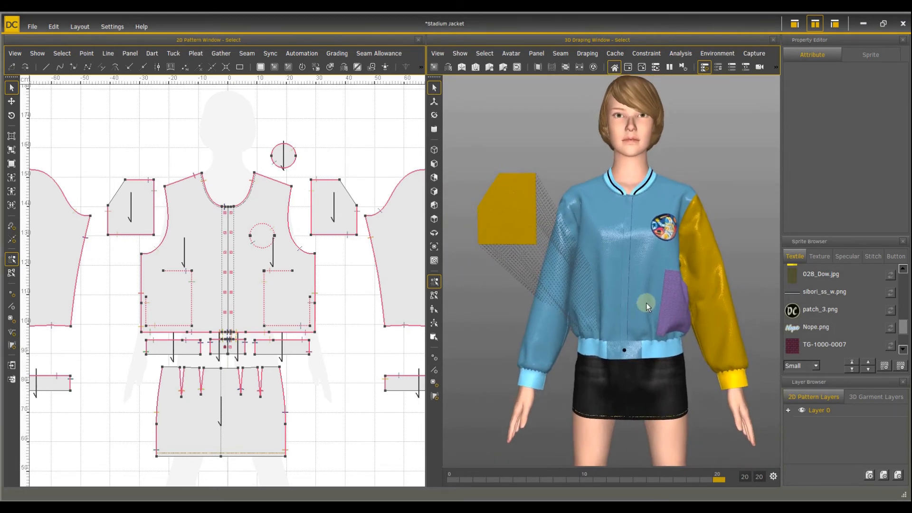
pyautogui.scroll(1, 645, 304)
pyautogui.moveTo(645, 305); pyautogui.dragTo(649, 306, button='right')
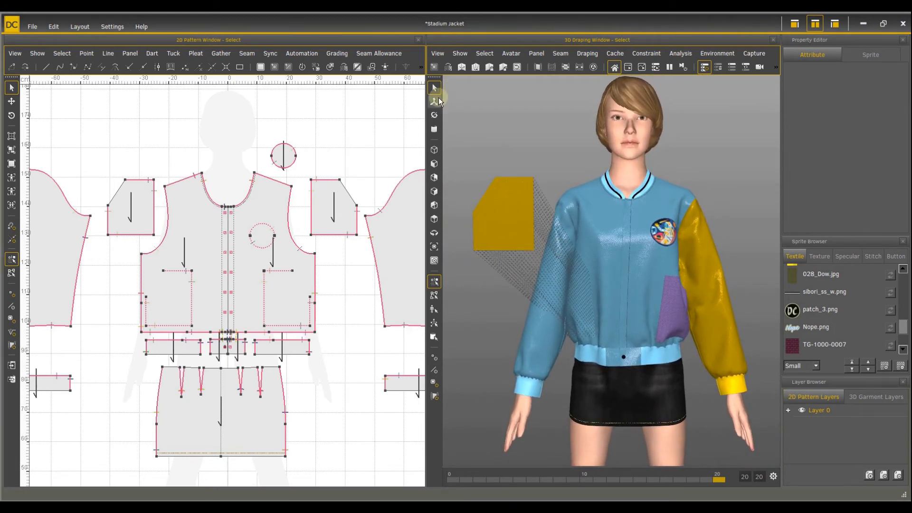
# Move the deactivated pocket panel from beside the avatar's right arm to just in front of the jacket's lower front
pyautogui.press('w')
pyautogui.click(504, 214)
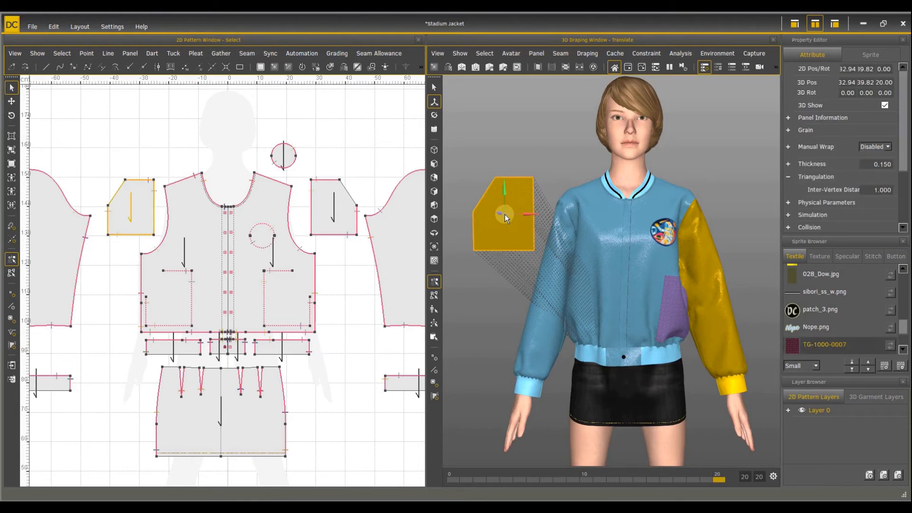
pyautogui.moveTo(504, 195); pyautogui.dragTo(562, 268)
pyautogui.moveTo(610, 345); pyautogui.dragTo(659, 346, button='middle')
pyautogui.moveTo(740, 322); pyautogui.dragTo(714, 323)
pyautogui.moveTo(687, 341); pyautogui.dragTo(618, 327, button='middle')
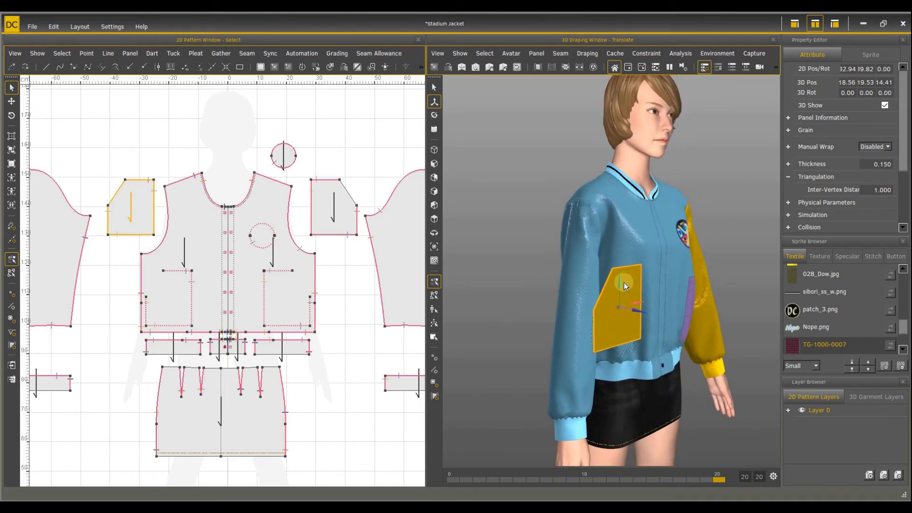
pyautogui.moveTo(620, 283); pyautogui.dragTo(622, 299)
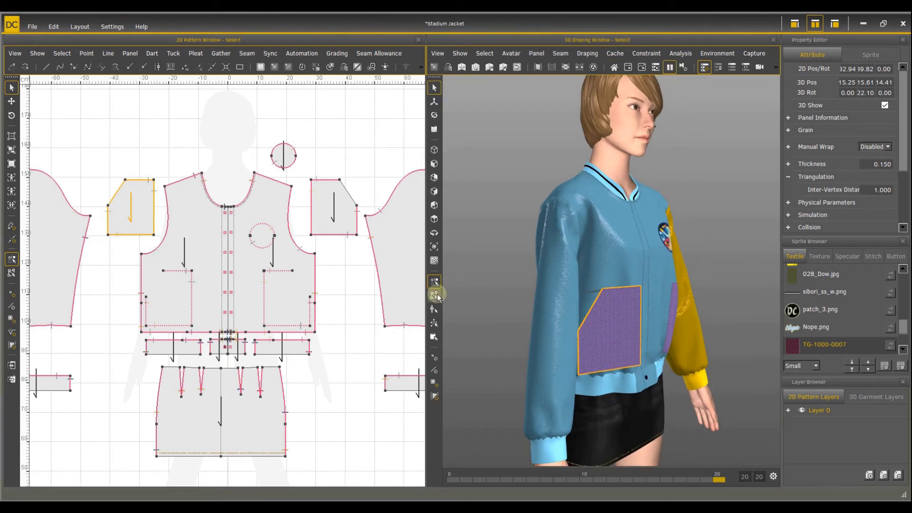
# Select the vertices along the pocket panel's slanted outer side and rotate them to bend it toward the jacket's side
pyautogui.click(435, 295)
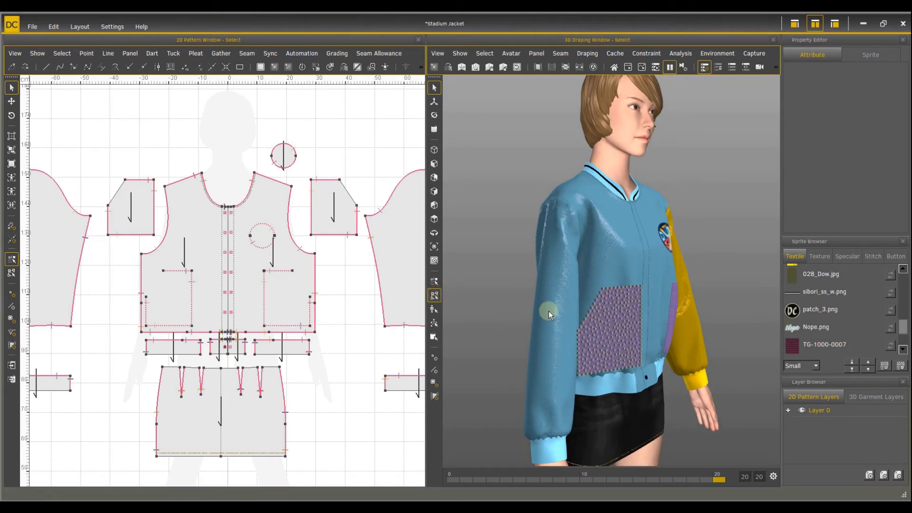
pyautogui.click(597, 389)
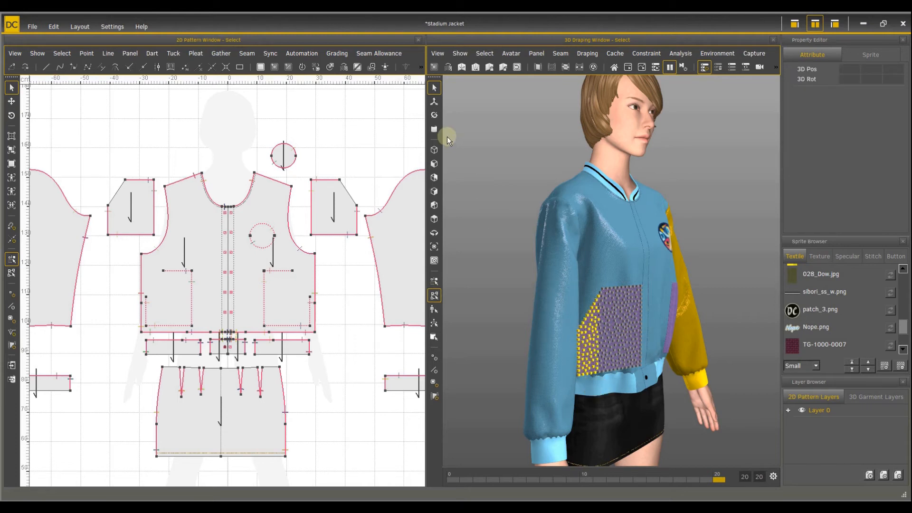
pyautogui.click(434, 116)
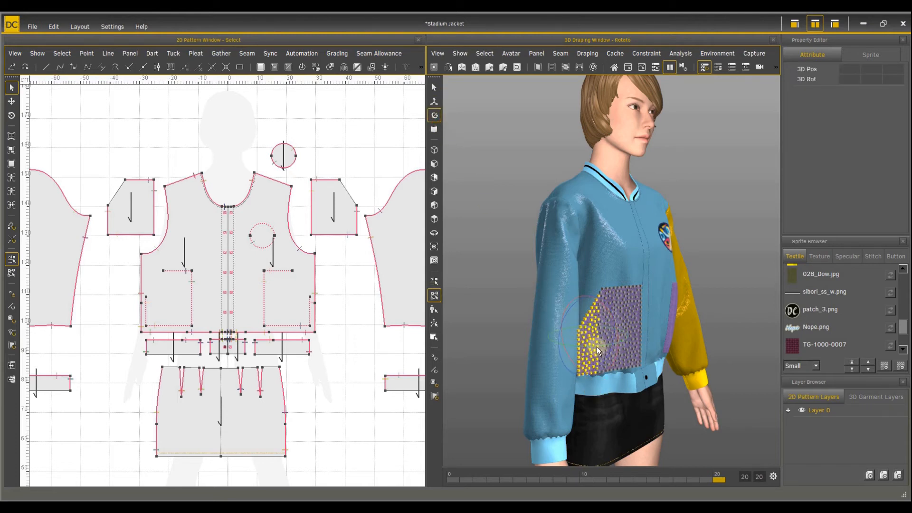
pyautogui.moveTo(592, 351); pyautogui.dragTo(544, 345)
pyautogui.click(433, 87)
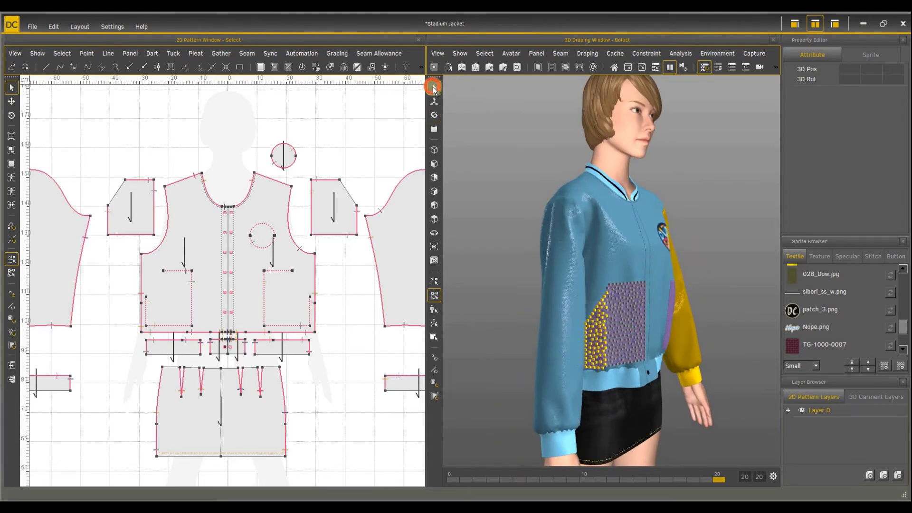
# Apply Mold Panel to the bent pocket panel
pyautogui.click(435, 281)
pyautogui.moveTo(564, 293); pyautogui.dragTo(499, 294)
pyautogui.click(568, 332)
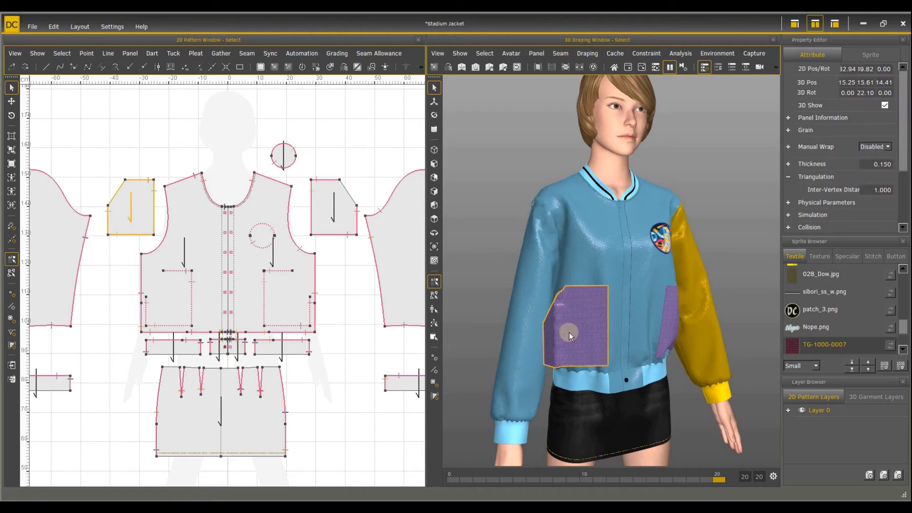
pyautogui.rightClick(569, 332)
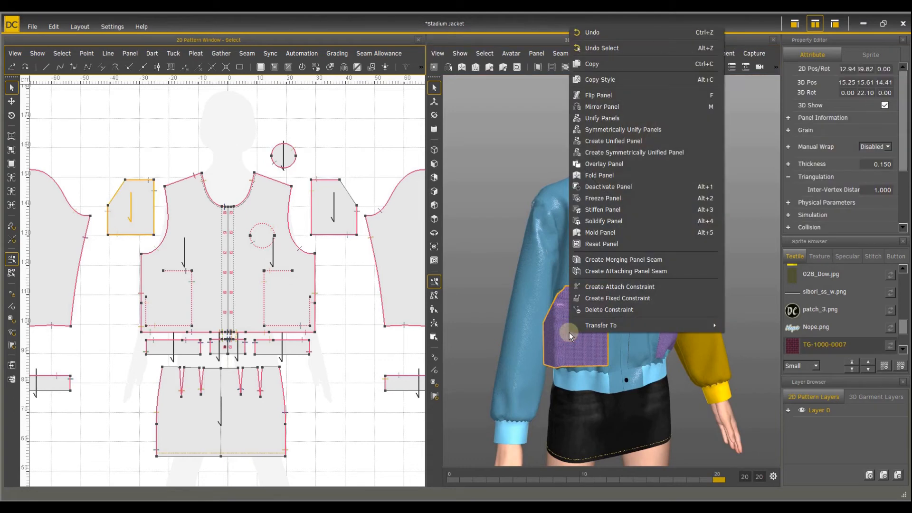
pyautogui.click(607, 235)
# Drape the molded pocket panel onto the frozen jacket, pause the simulation and check the result
pyautogui.scroll(5, 577, 299)
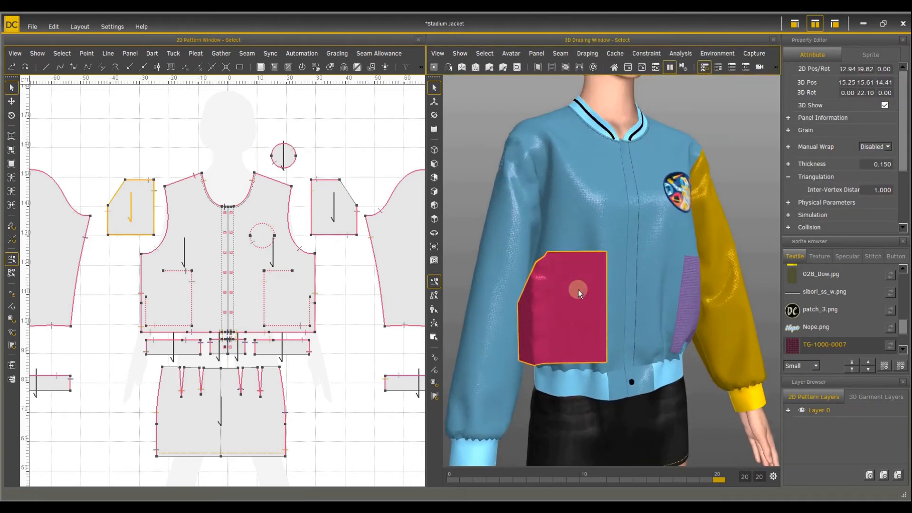
pyautogui.moveTo(644, 304); pyautogui.dragTo(606, 309, button='right')
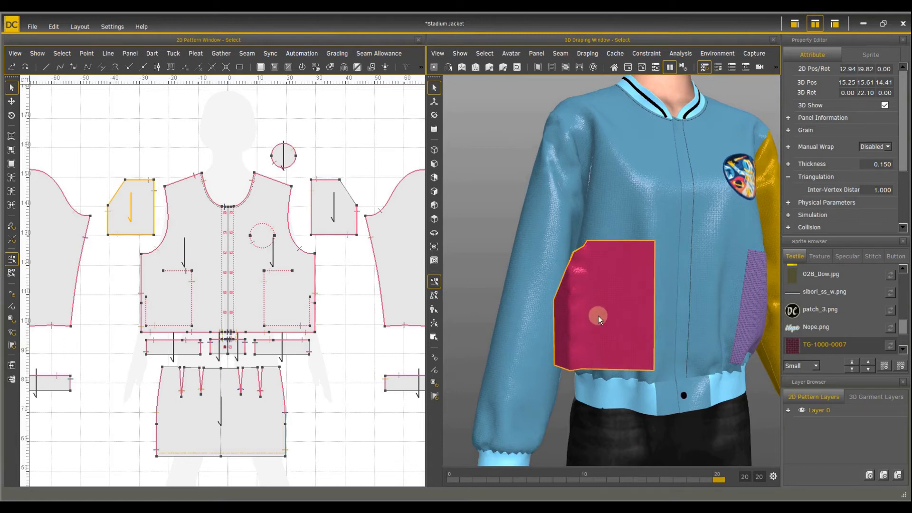
pyautogui.moveTo(597, 316); pyautogui.dragTo(598, 306, button='right')
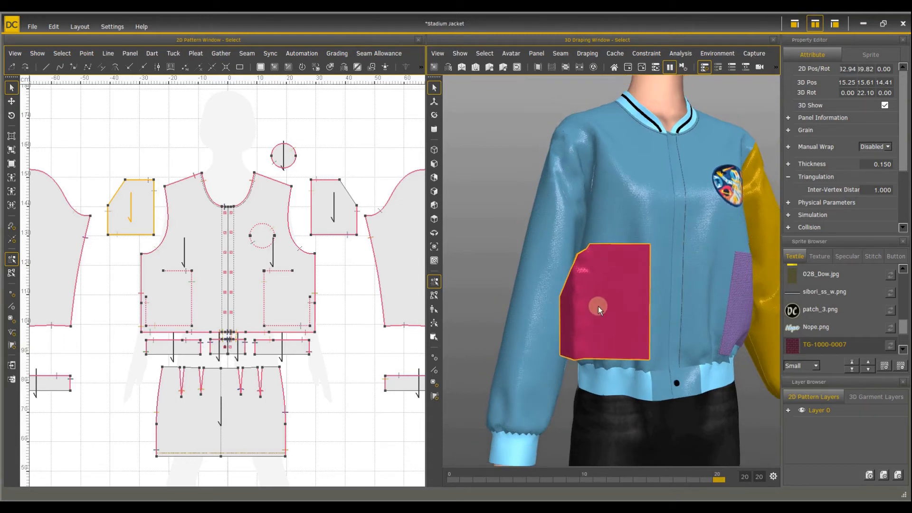
pyautogui.click(630, 67)
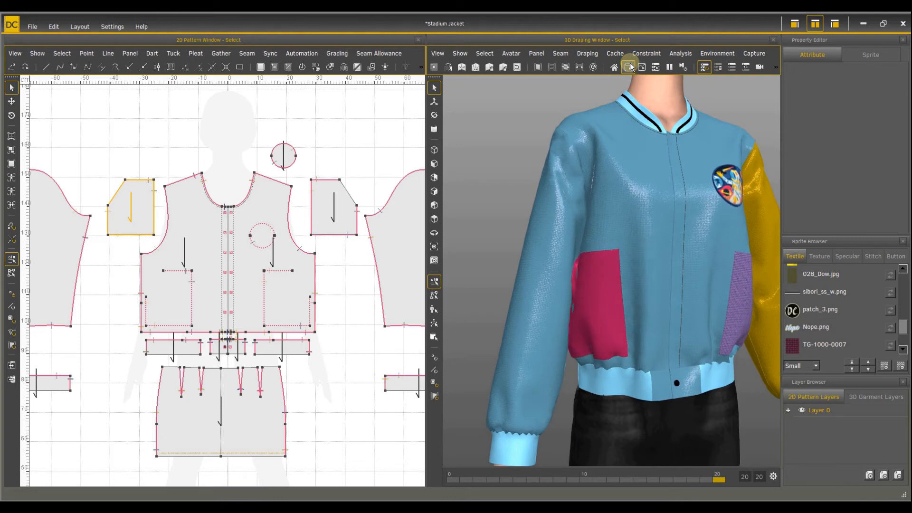
pyautogui.click(670, 67)
pyautogui.moveTo(652, 217); pyautogui.dragTo(532, 273, button='right')
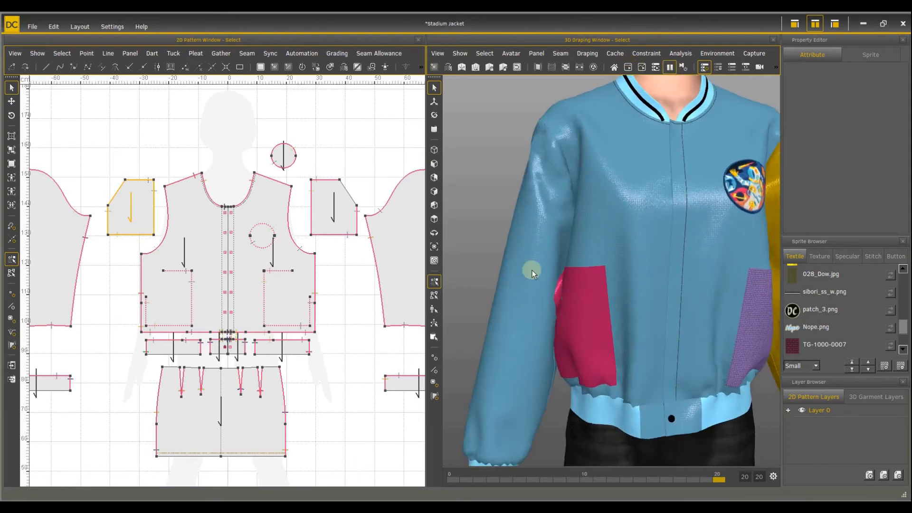
# Reset the draped molded pocket panel and inspect its shape from the front
pyautogui.click(591, 311)
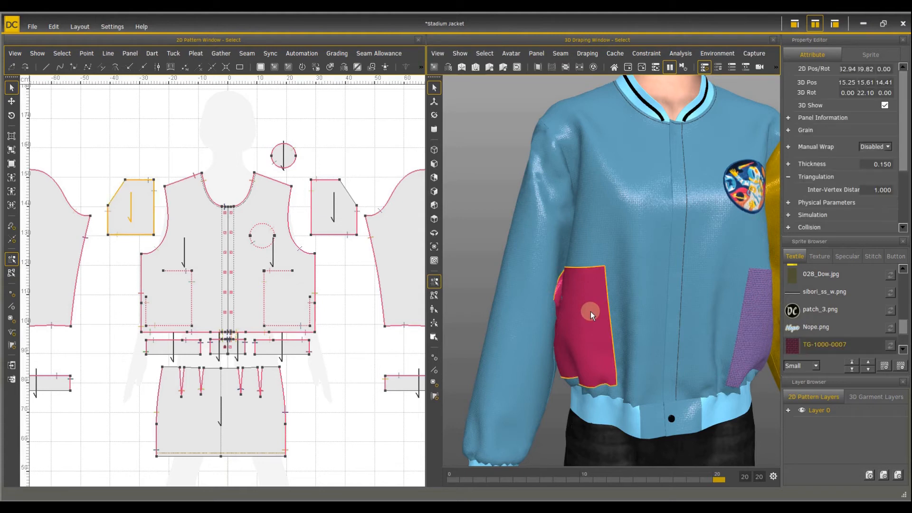
pyautogui.rightClick(592, 311)
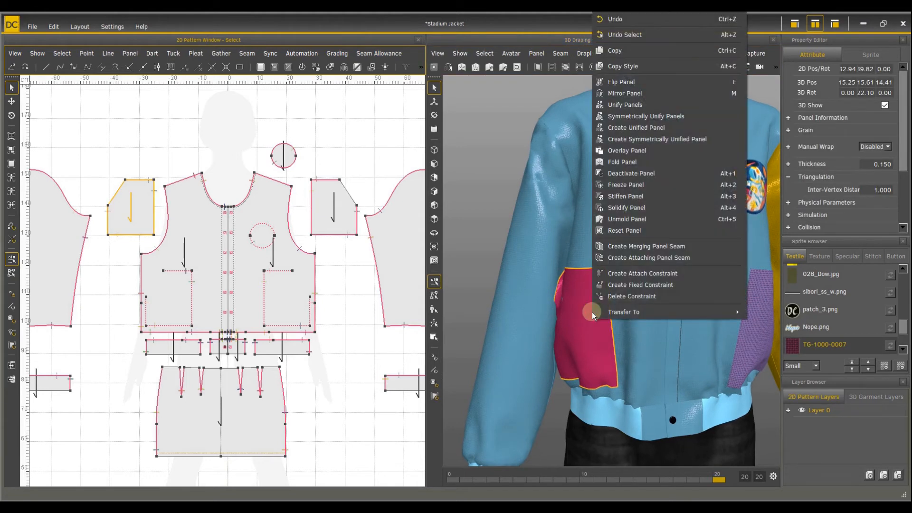
pyautogui.click(627, 231)
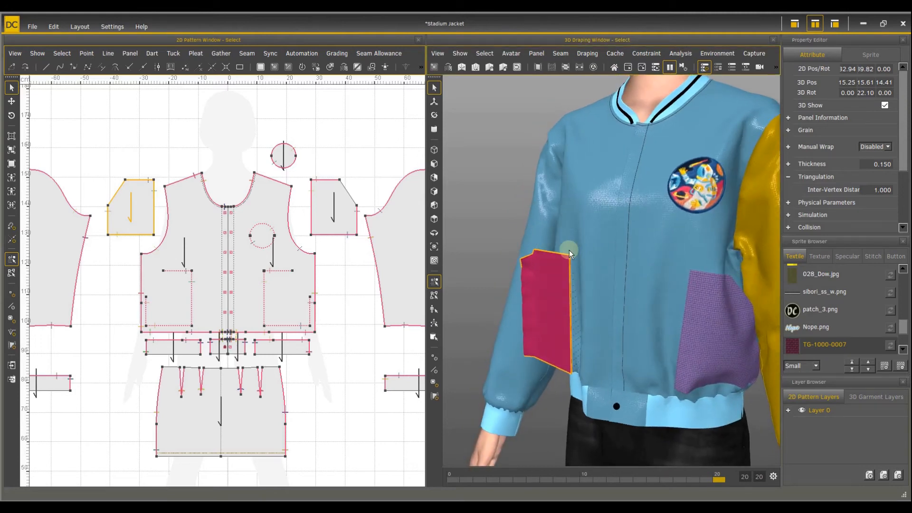
pyautogui.moveTo(569, 249); pyautogui.dragTo(648, 243, button='right')
pyautogui.click(617, 287)
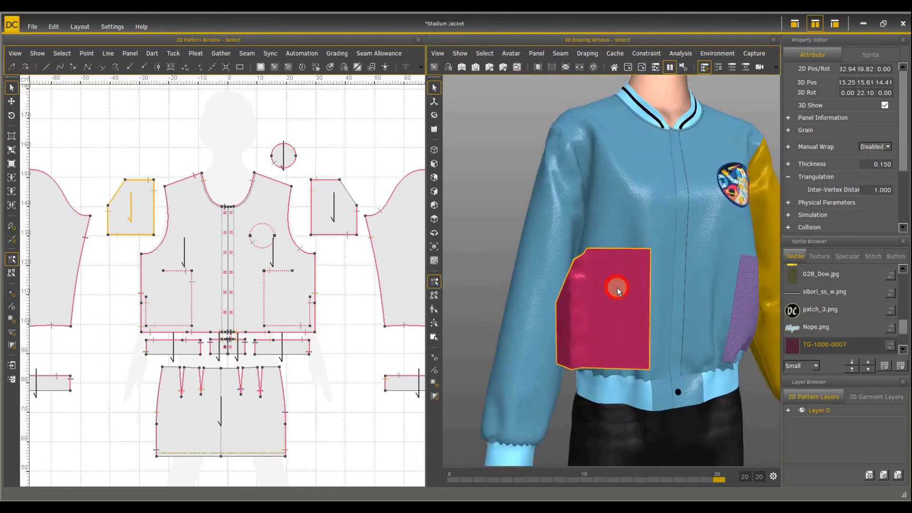
# Select the molded pocket's outer vertices and rotate them further around the jacket's side, finishing in panel selection mode
pyautogui.click(434, 295)
pyautogui.moveTo(577, 397); pyautogui.dragTo(577, 396)
pyautogui.moveTo(578, 397); pyautogui.dragTo(611, 401, button='right')
pyautogui.click(434, 115)
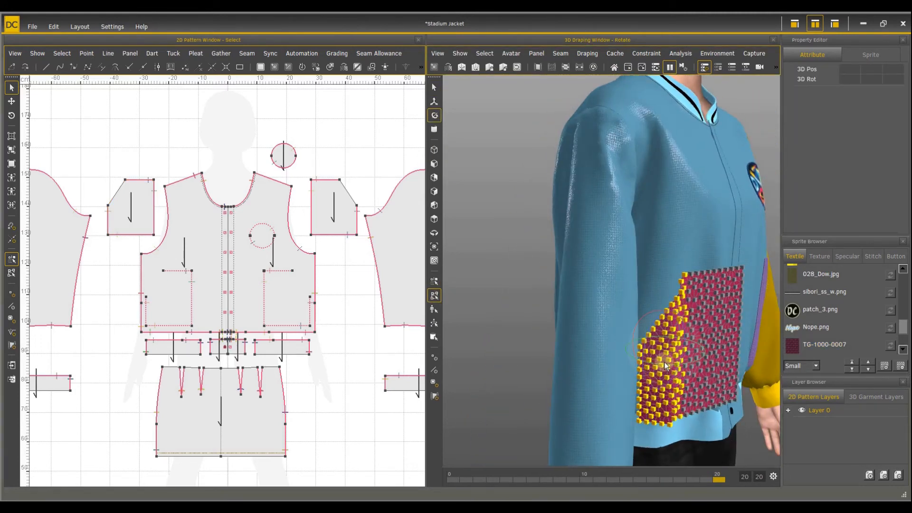
pyautogui.moveTo(660, 363); pyautogui.dragTo(556, 343)
pyautogui.moveTo(646, 350); pyautogui.dragTo(606, 350, button='right')
pyautogui.click(434, 281)
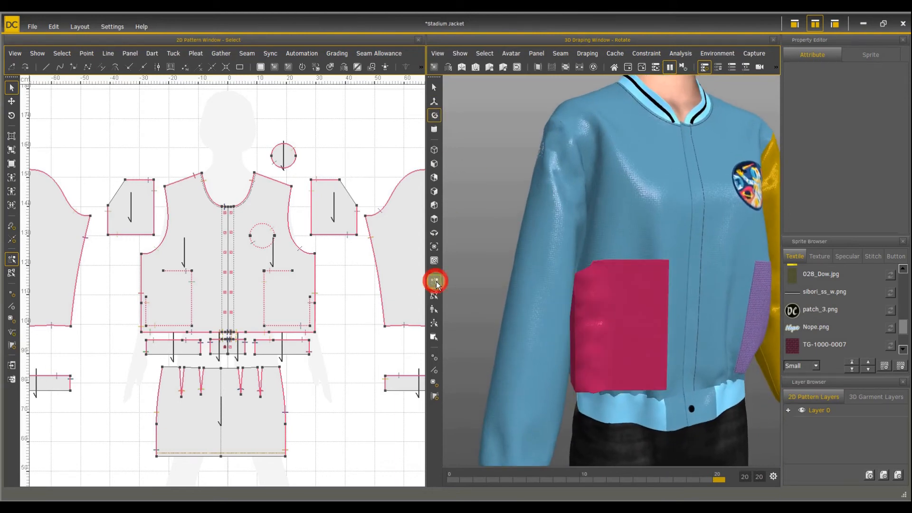
# Turn off the rotated pocket's Mold state and apply Mold Panel again to store its further bent shape
pyautogui.scroll(-3, 542, 240)
pyautogui.moveTo(577, 261); pyautogui.dragTo(538, 284, button='right')
pyautogui.click(568, 295)
pyautogui.press('q')
pyautogui.rightClick(542, 288)
pyautogui.click(572, 219)
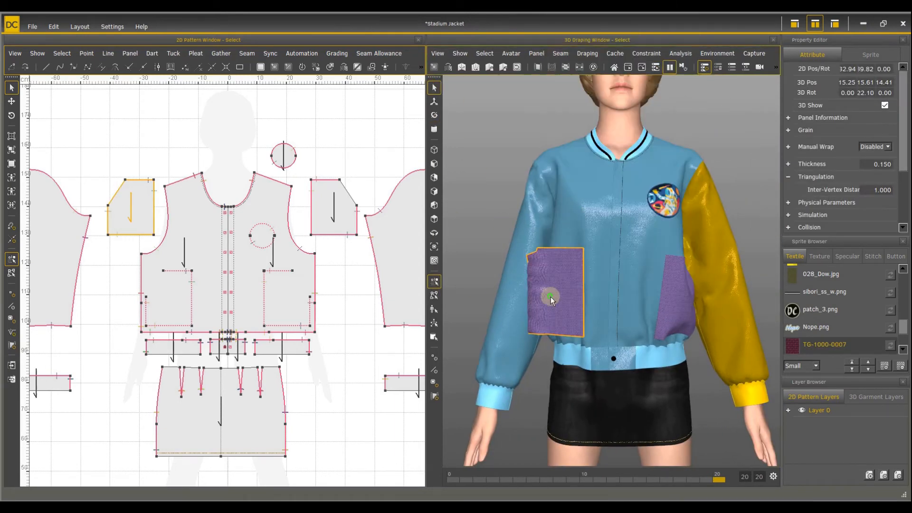
pyautogui.rightClick(549, 297)
pyautogui.click(584, 219)
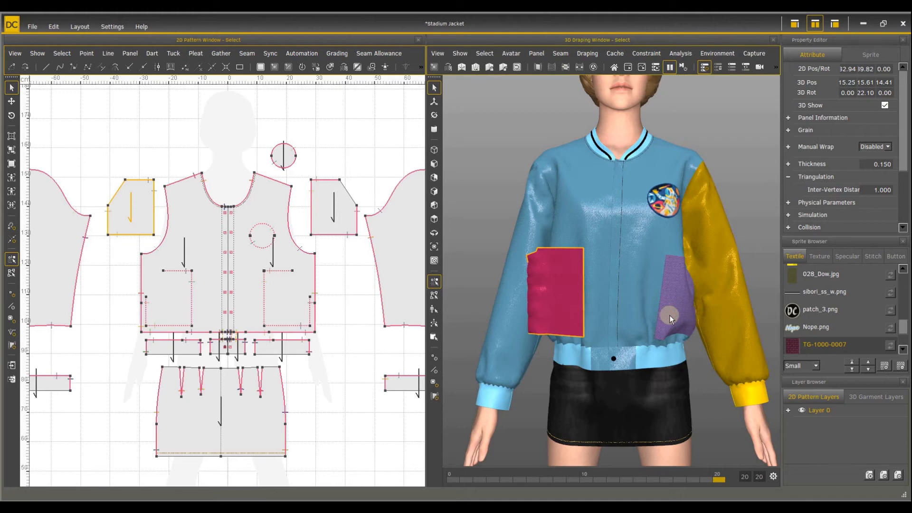
# Apply Reset Panel to the unmolded pocket on the jacket's other side
pyautogui.click(669, 315)
pyautogui.rightClick(669, 315)
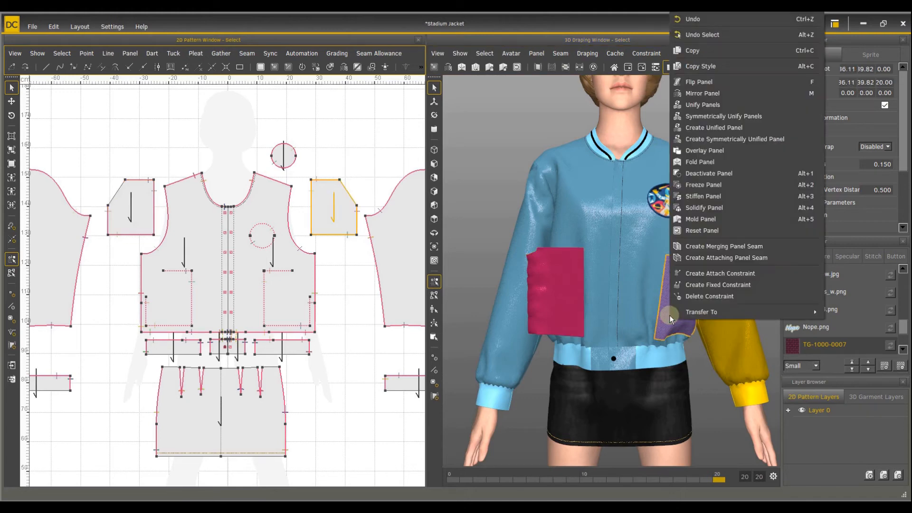
pyautogui.click(702, 232)
pyautogui.scroll(-4, 662, 260)
pyautogui.moveTo(659, 261); pyautogui.dragTo(643, 289, button='middle')
pyautogui.moveTo(643, 289); pyautogui.dragTo(728, 318, button='right')
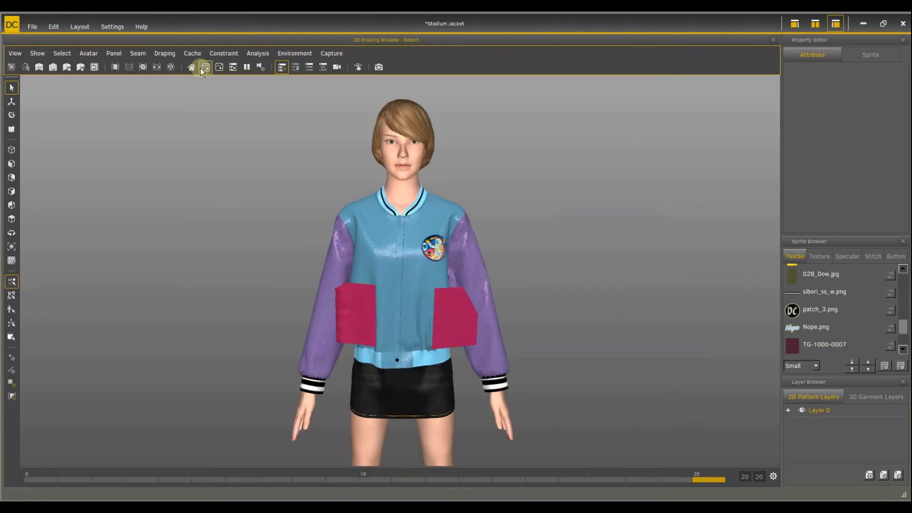
# Drape the sleeves and both molded pockets, pause the simulation and check the pockets from the front and side
pyautogui.click(201, 67)
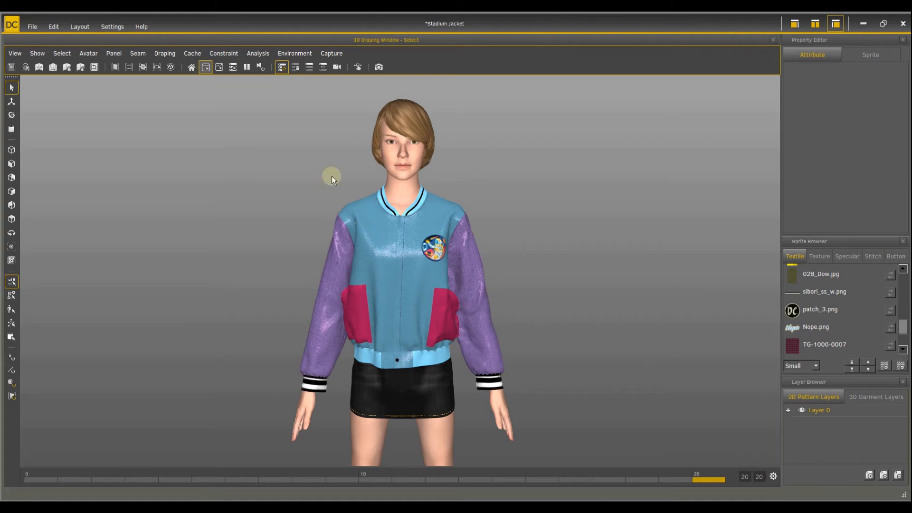
pyautogui.click(246, 67)
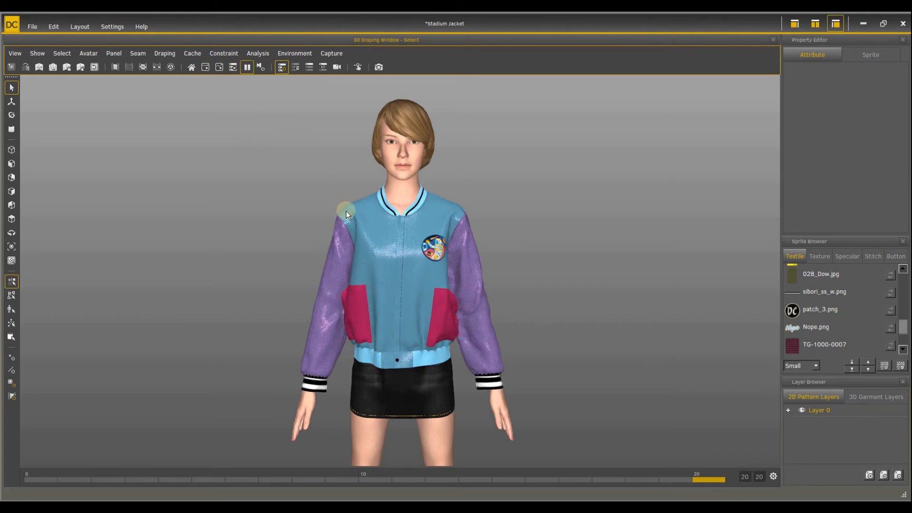
pyautogui.scroll(6, 346, 211)
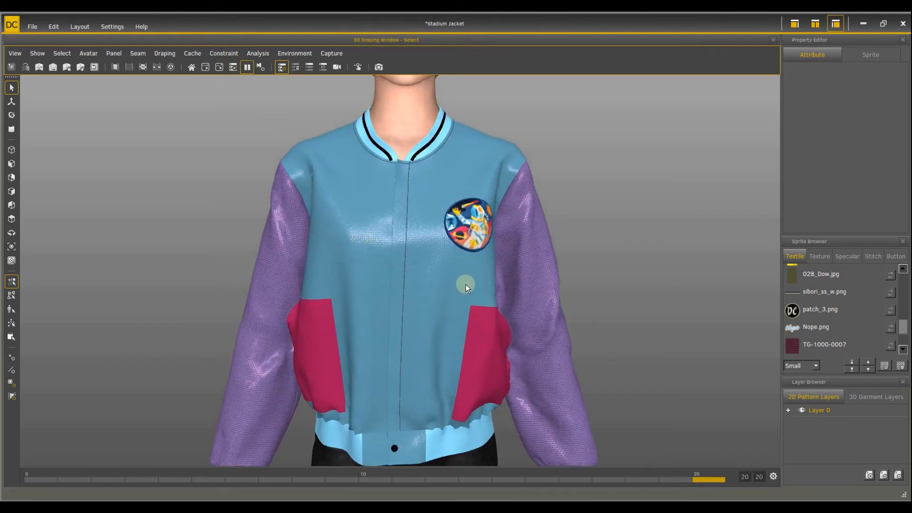
pyautogui.moveTo(466, 284); pyautogui.dragTo(491, 336, button='right')
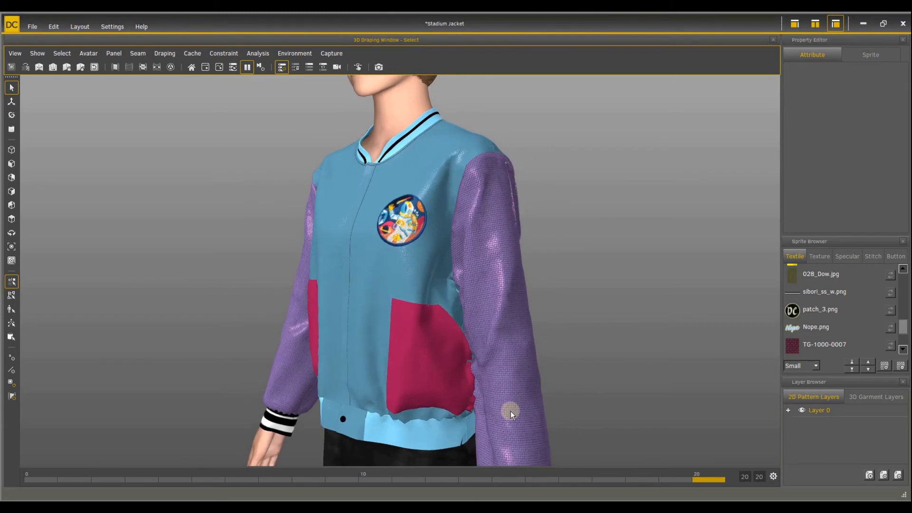
pyautogui.moveTo(337, 317); pyautogui.dragTo(379, 319, button='right')
pyautogui.scroll(-5, 394, 326)
pyautogui.scroll(3, 380, 319)
# Select both sleeves, their cuffs and both pockets, and apply Stiffen Panel to them
pyautogui.keyDown('shift'); pyautogui.moveTo(232, 312); pyautogui.dragTo(307, 415); pyautogui.keyUp('shift')
pyautogui.keyDown('shift'); pyautogui.moveTo(554, 341); pyautogui.dragTo(530, 319); pyautogui.keyUp('shift')
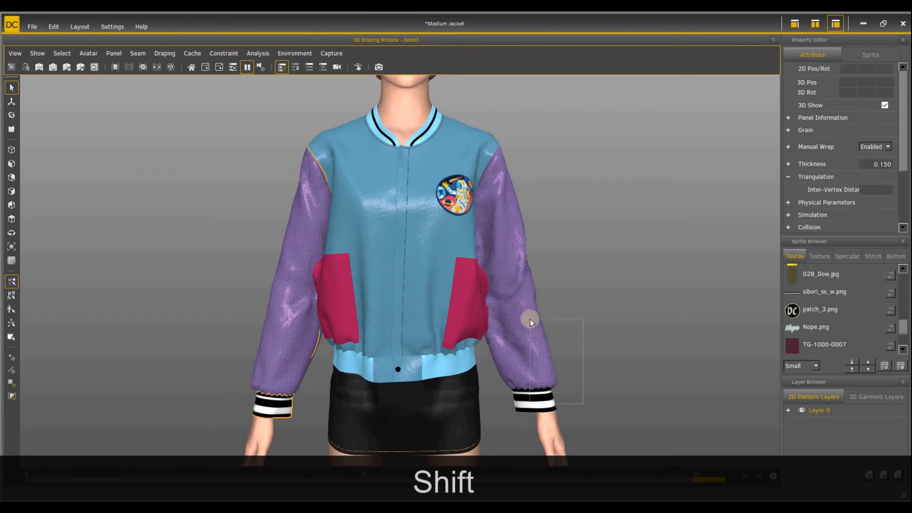
pyautogui.keyDown('shift'); pyautogui.click(467, 307); pyautogui.keyUp('shift')
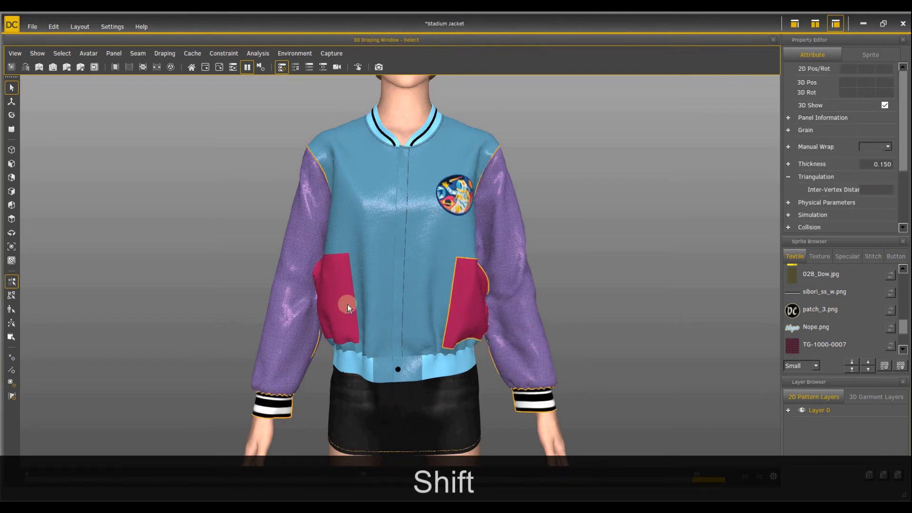
pyautogui.keyDown('shift'); pyautogui.click(345, 307); pyautogui.keyUp('shift')
pyautogui.rightClick(467, 301)
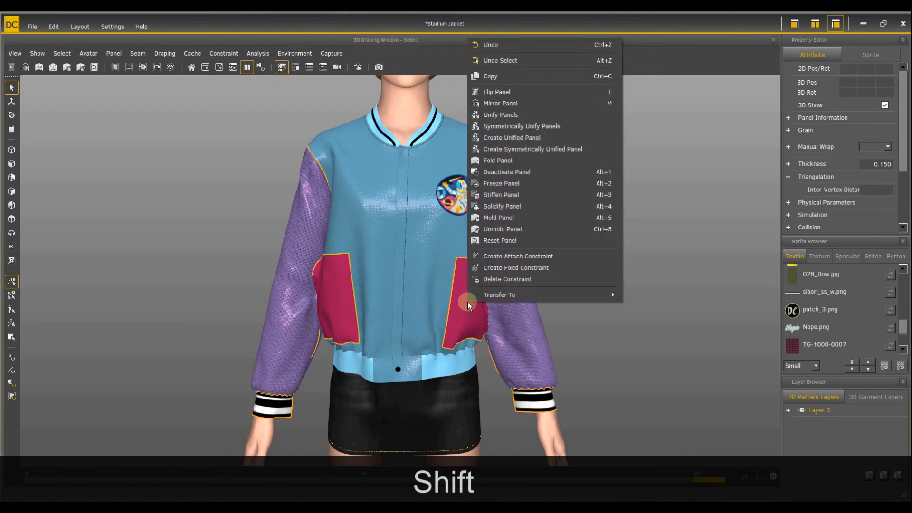
pyautogui.click(498, 198)
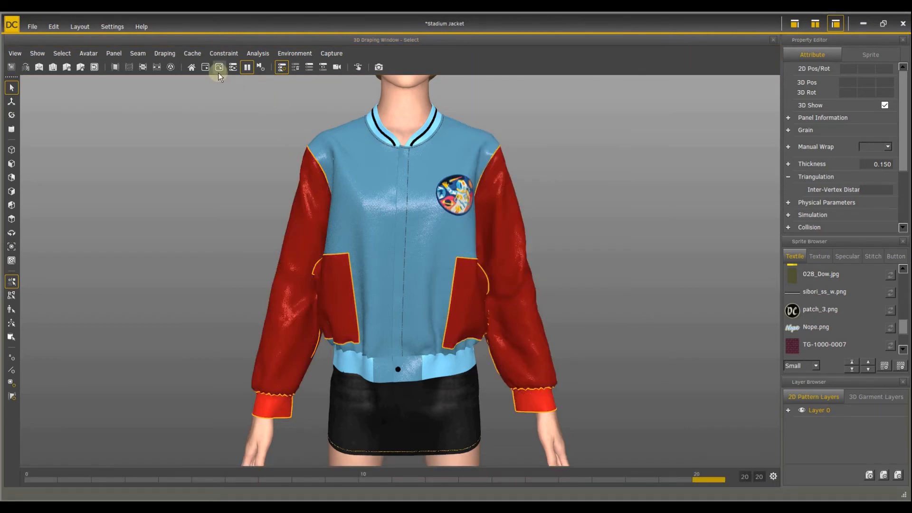
# Drape the stiffened sleeves, cuffs and pockets, then pause the simulation
pyautogui.click(206, 66)
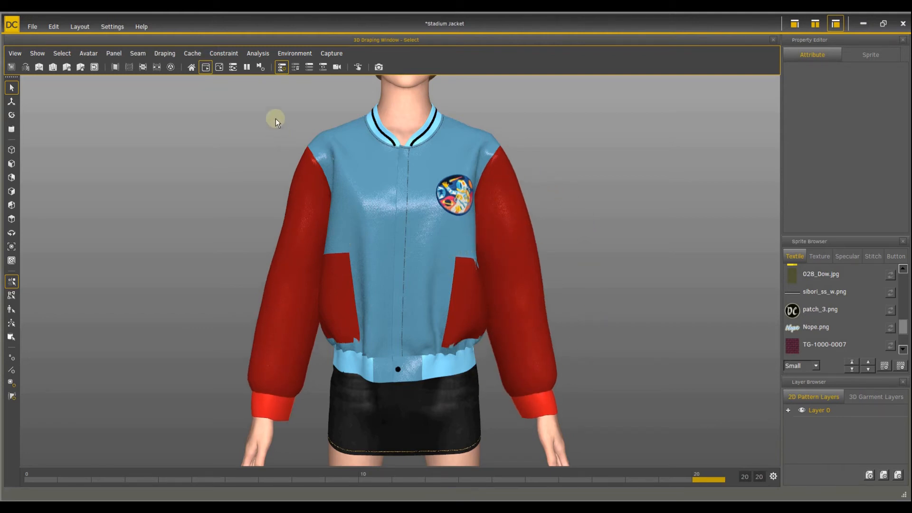
pyautogui.click(245, 67)
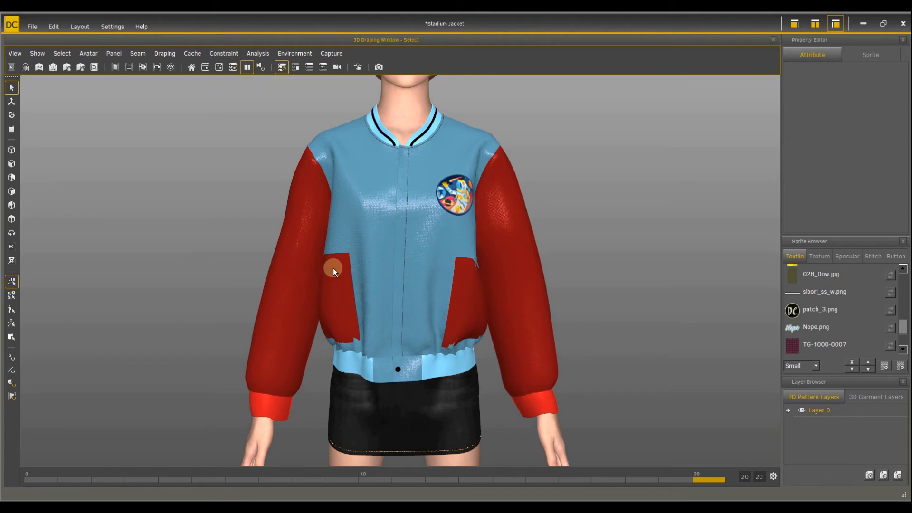
pyautogui.moveTo(332, 268)
pyautogui.mouseDown(button='middle')
pyautogui.moveTo(424, 253)
pyautogui.moveTo(261, 266)
pyautogui.moveTo(331, 270)
pyautogui.mouseUp(button='middle')
# Select the stiffened sleeves, cuffs and pockets and turn off their Stiffen state
pyautogui.keyDown('shift'); pyautogui.moveTo(218, 316); pyautogui.dragTo(294, 407); pyautogui.keyUp('shift')
pyautogui.keyDown('shift'); pyautogui.moveTo(585, 416); pyautogui.dragTo(525, 341); pyautogui.keyUp('shift')
pyautogui.keyDown('shift'); pyautogui.click(332, 306); pyautogui.keyUp('shift')
pyautogui.keyDown('shift'); pyautogui.click(466, 303); pyautogui.keyUp('shift')
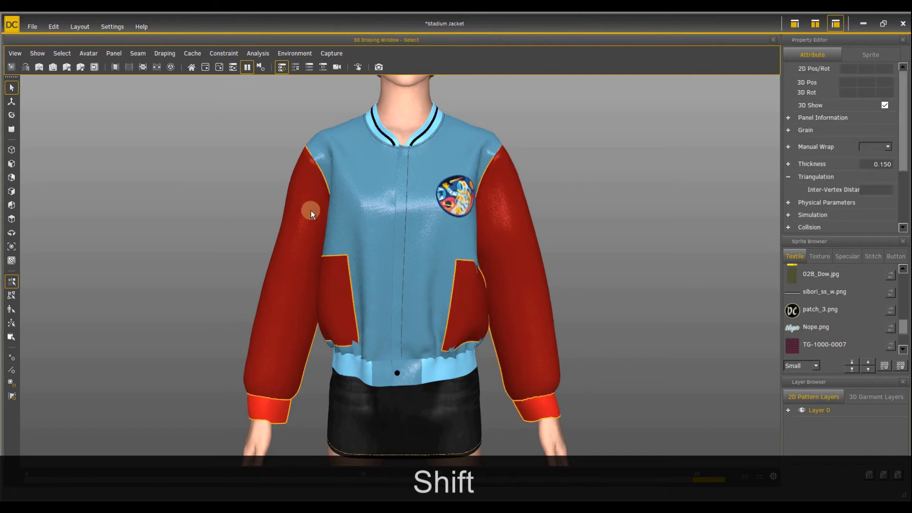
pyautogui.rightClick(310, 210)
pyautogui.click(337, 374)
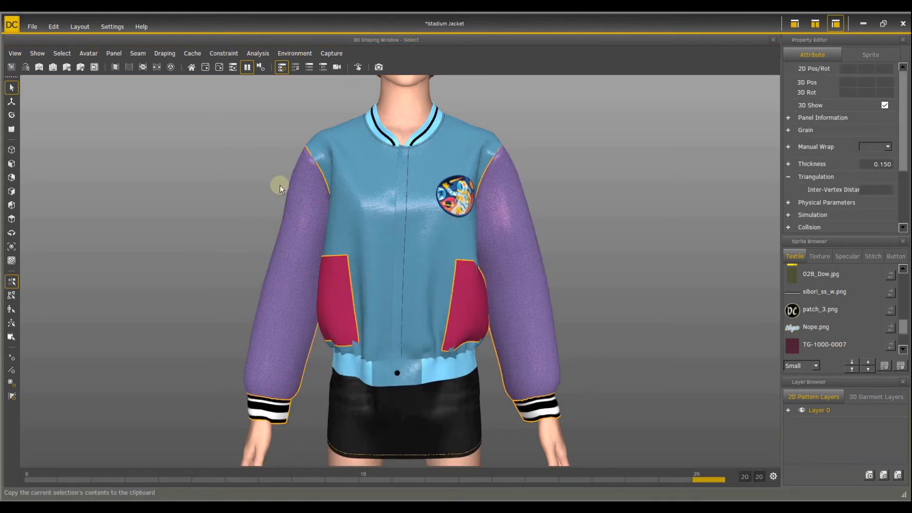
# Drape the unstiffened sleeves and pockets, pause the simulation and view the jacket from another angle
pyautogui.click(207, 70)
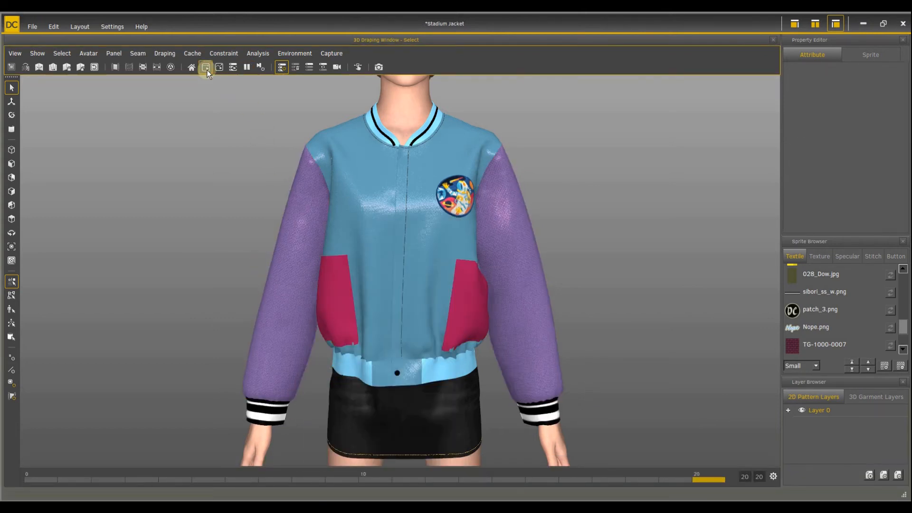
pyautogui.click(246, 67)
pyautogui.moveTo(409, 249); pyautogui.dragTo(501, 259, button='right')
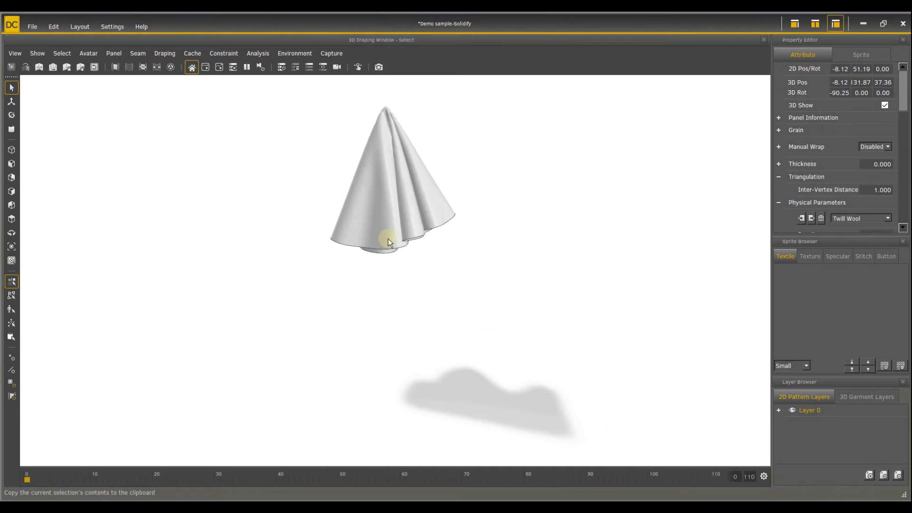
# Apply Solidify Panel to the cone-shaped draped cloth in the Solidify sample and start its simulation
pyautogui.click(377, 209)
pyautogui.rightClick(378, 209)
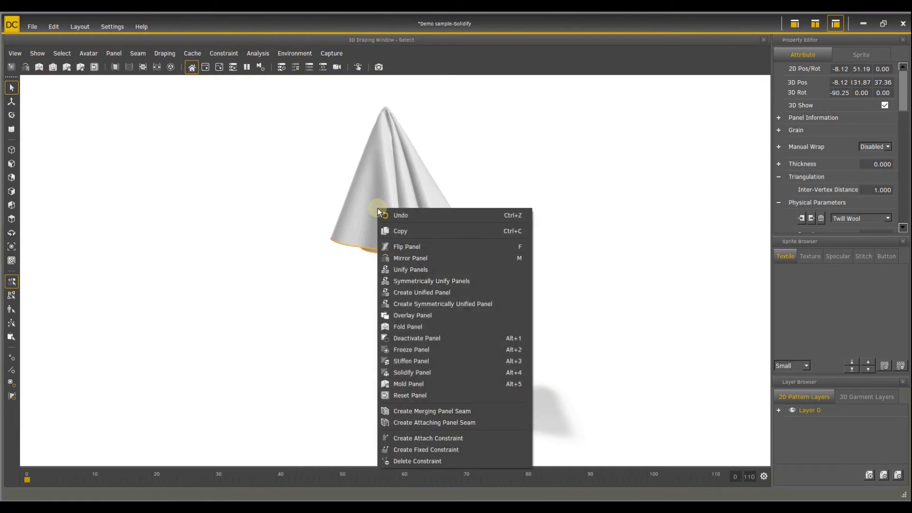
pyautogui.click(409, 372)
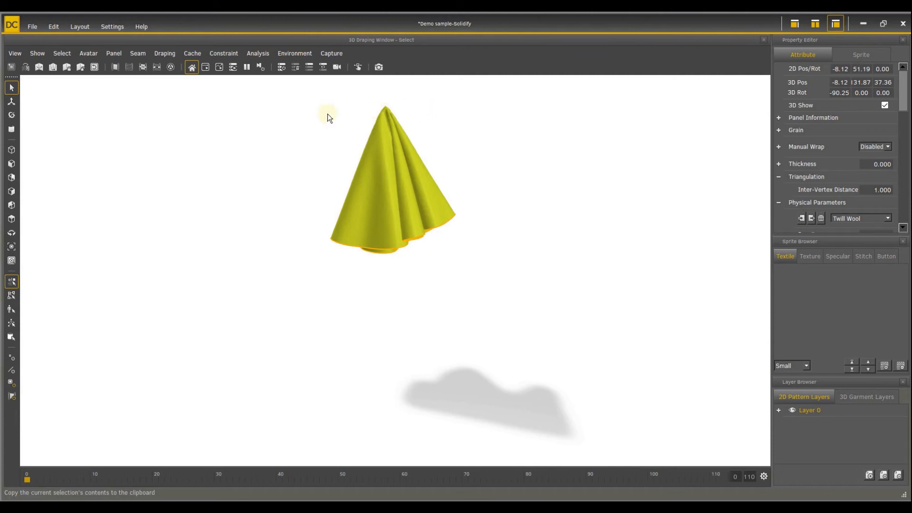
pyautogui.click(206, 67)
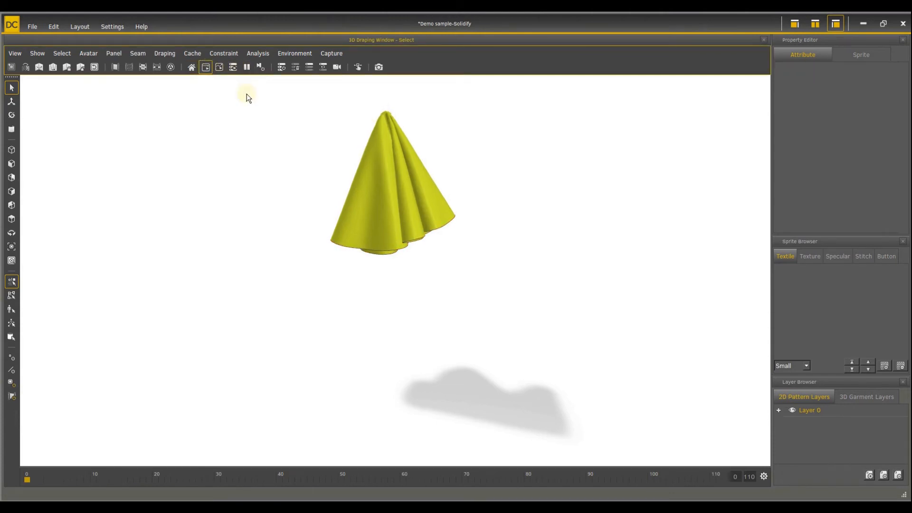
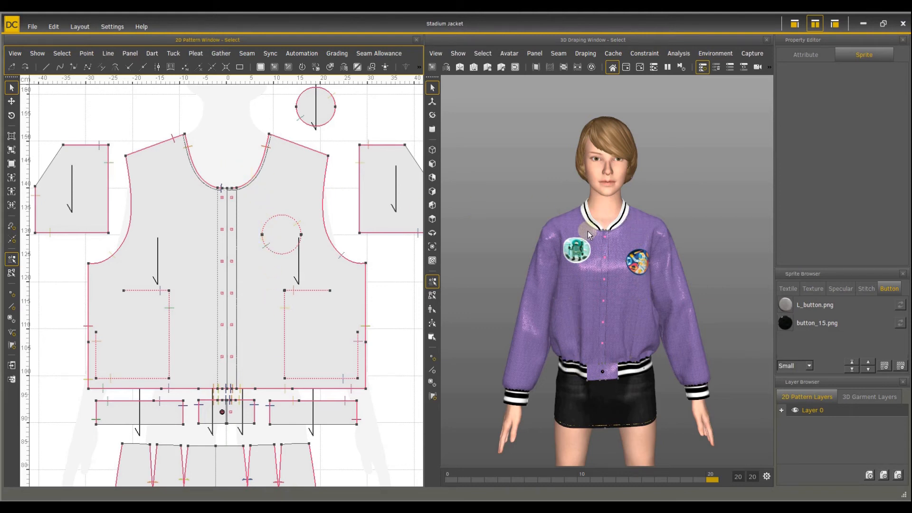
# Select the second button point from the collar on the Stadium Jacket's front placket and show its button sprite properties
pyautogui.click(232, 229)
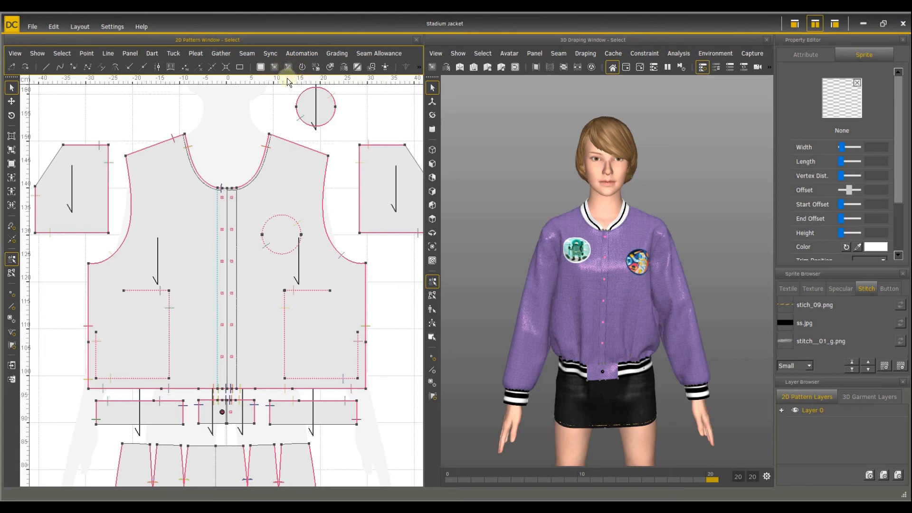
pyautogui.click(339, 186)
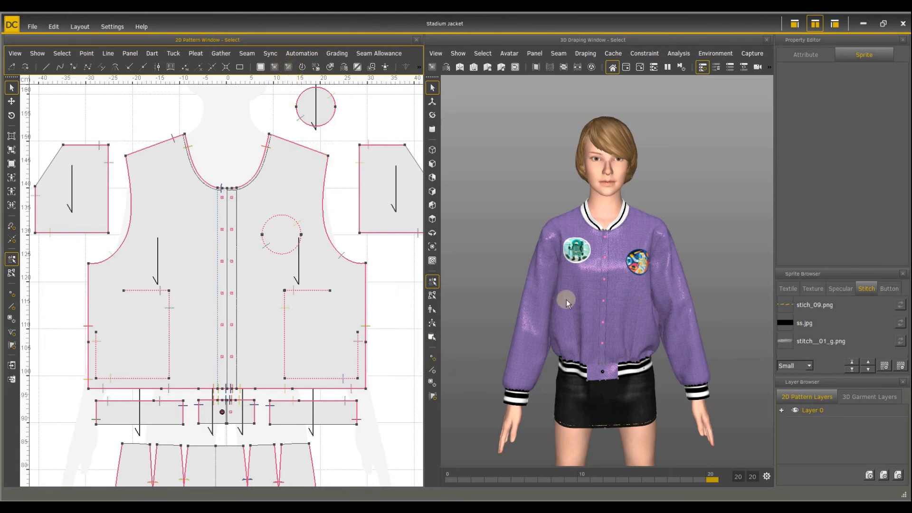
pyautogui.scroll(6, 592, 266)
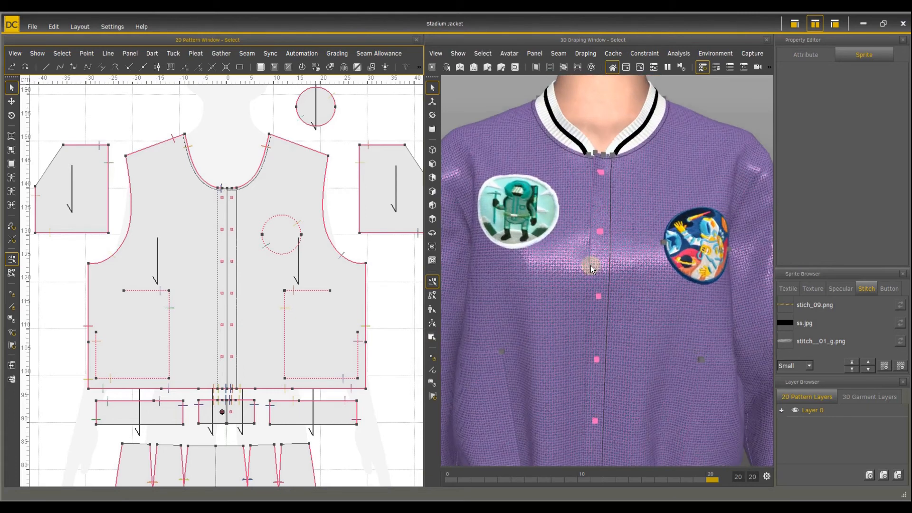
pyautogui.scroll(2, 590, 265)
pyautogui.click(599, 223)
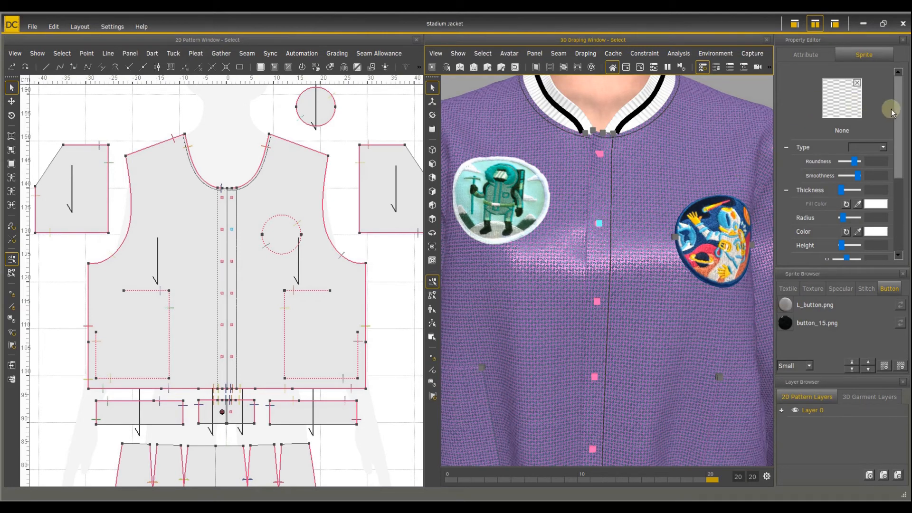
pyautogui.moveTo(890, 113)
pyautogui.mouseDown()
pyautogui.moveTo(894, 169)
pyautogui.moveTo(893, 119)
pyautogui.mouseUp()
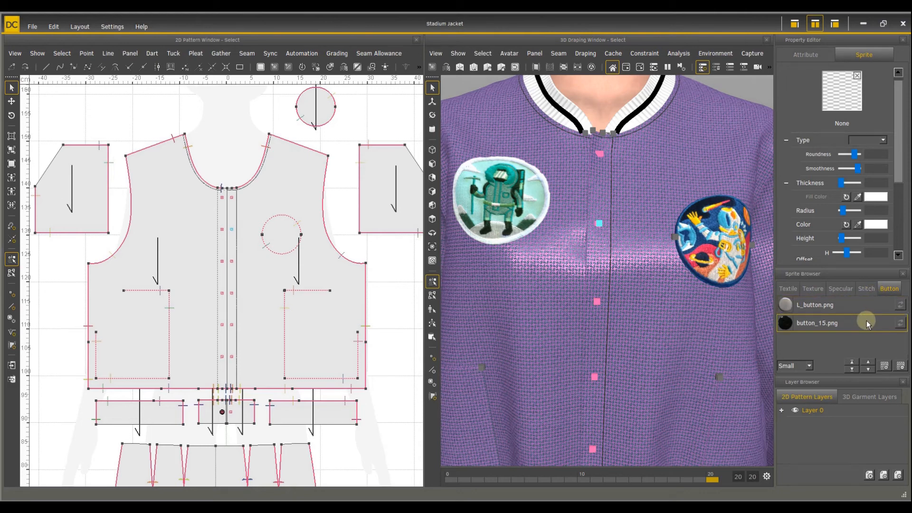
# Add button_32_rivet and button_33_square from the _ButtonData folder to the button sprites
pyautogui.click(885, 366)
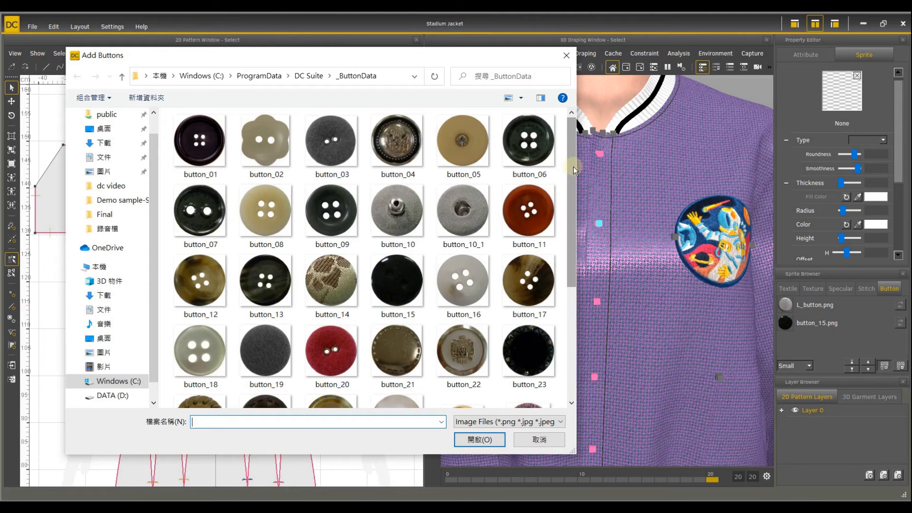
pyautogui.moveTo(574, 166); pyautogui.dragTo(575, 271)
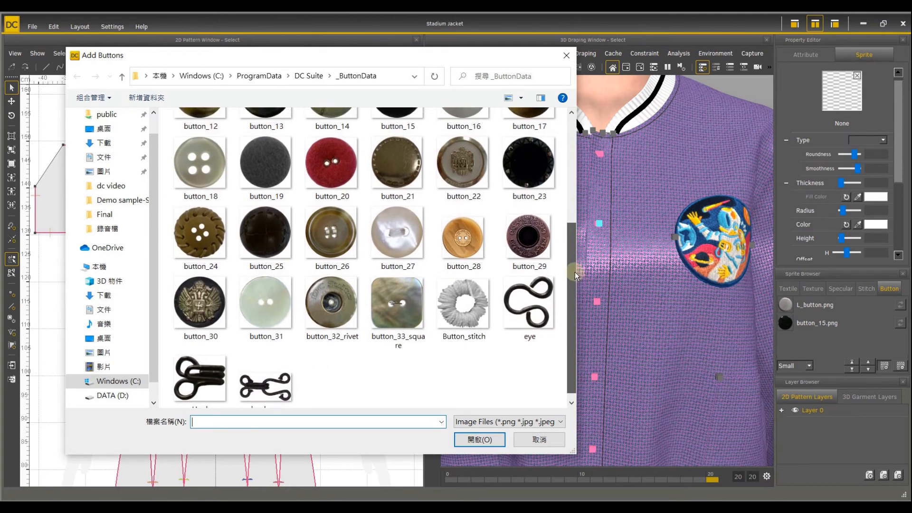
pyautogui.click(331, 304)
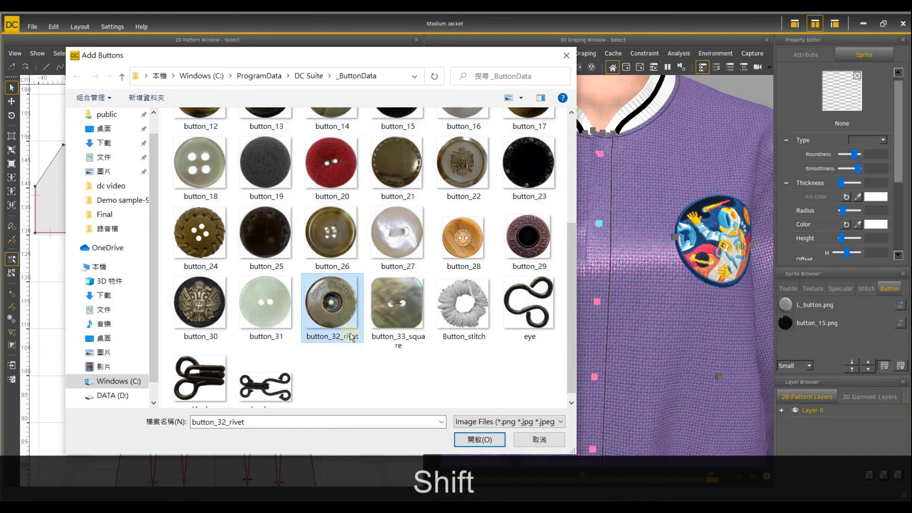
pyautogui.keyDown('shift'); pyautogui.click(381, 330); pyautogui.keyUp('shift')
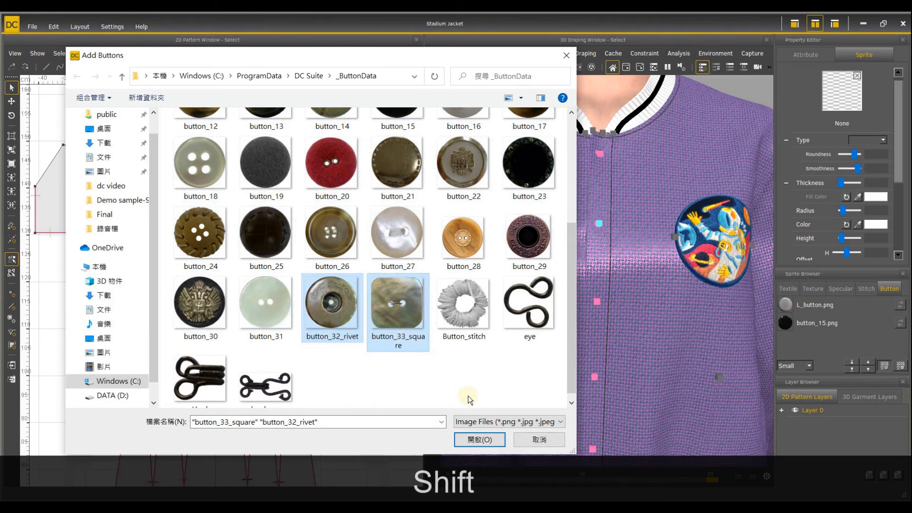
pyautogui.click(485, 442)
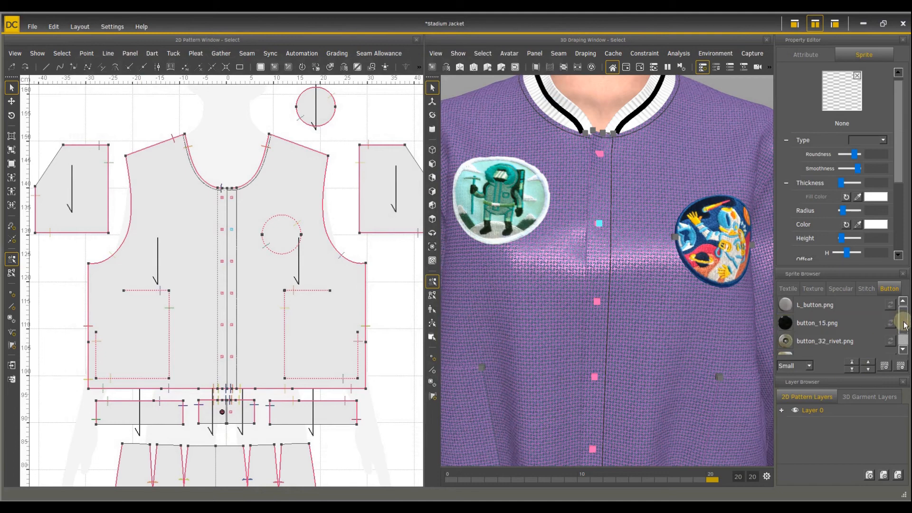
# Apply button_33_square.png to the selected button point and hide the points on the 3D garment
pyautogui.moveTo(903, 324); pyautogui.dragTo(902, 337)
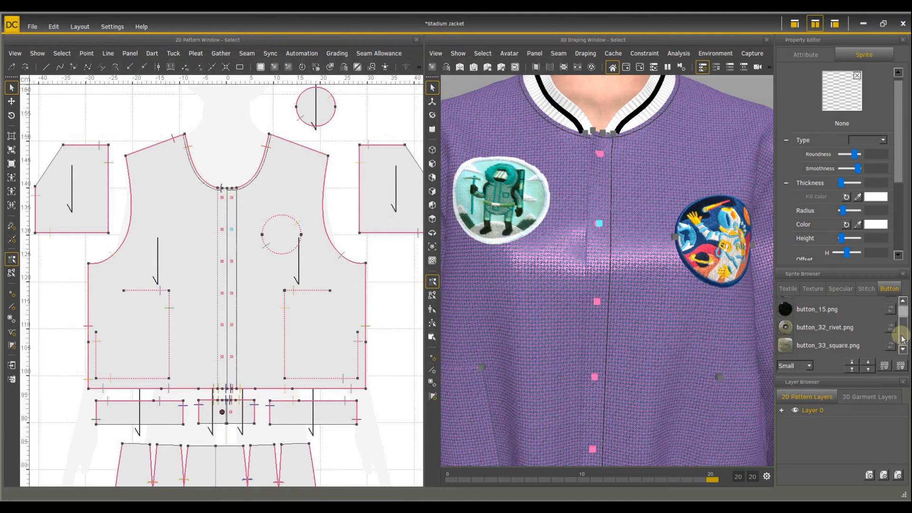
pyautogui.click(857, 345)
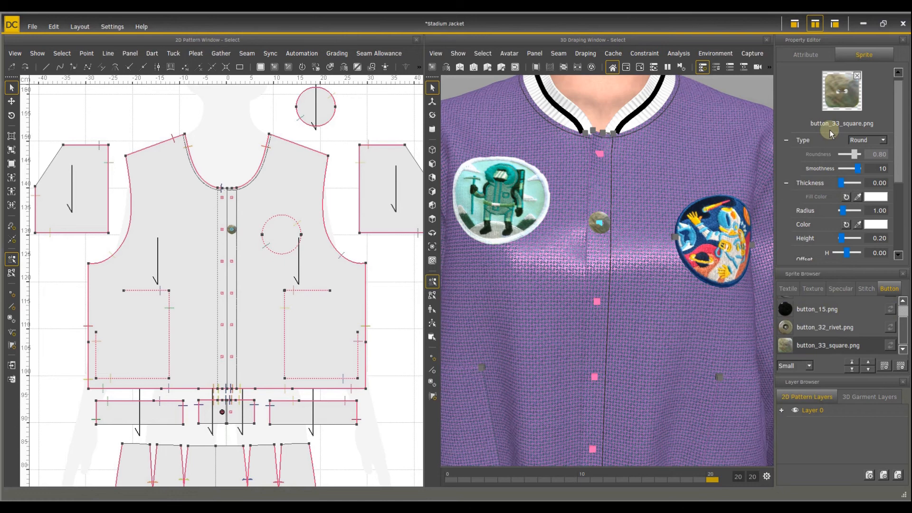
pyautogui.click(458, 53)
pyautogui.click(459, 66)
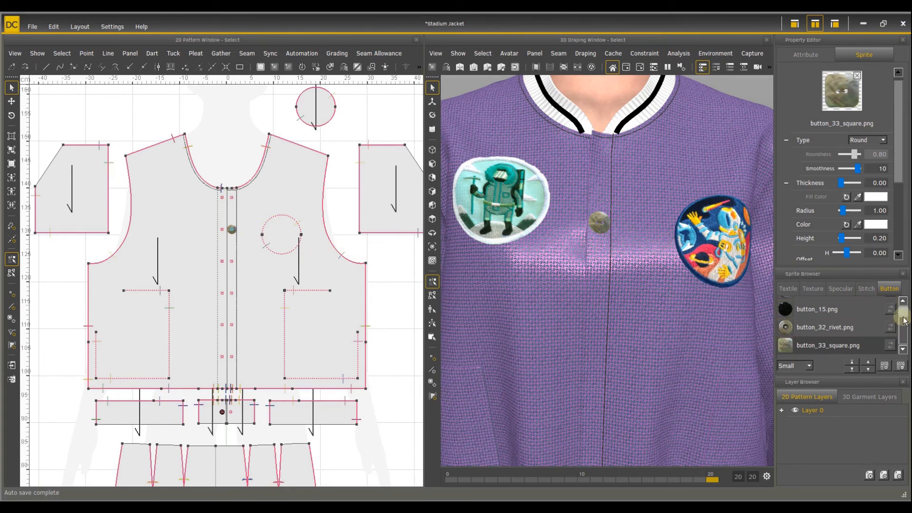
# Remove button_32_rivet.png from the list of button sprites
pyautogui.click(857, 346)
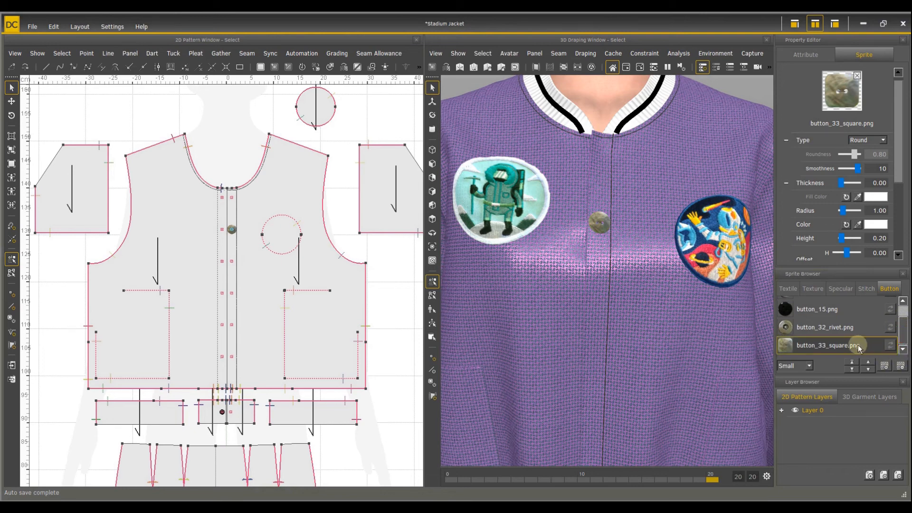
pyautogui.click(851, 334)
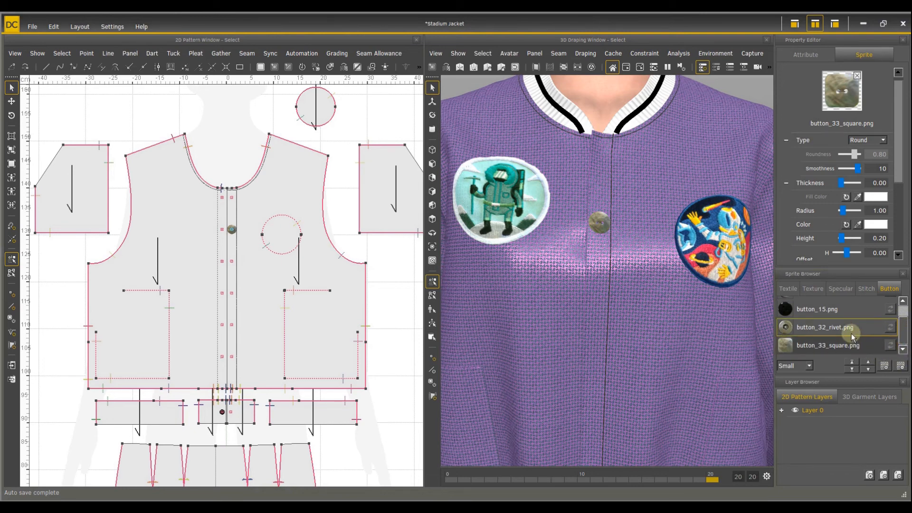
pyautogui.click(900, 365)
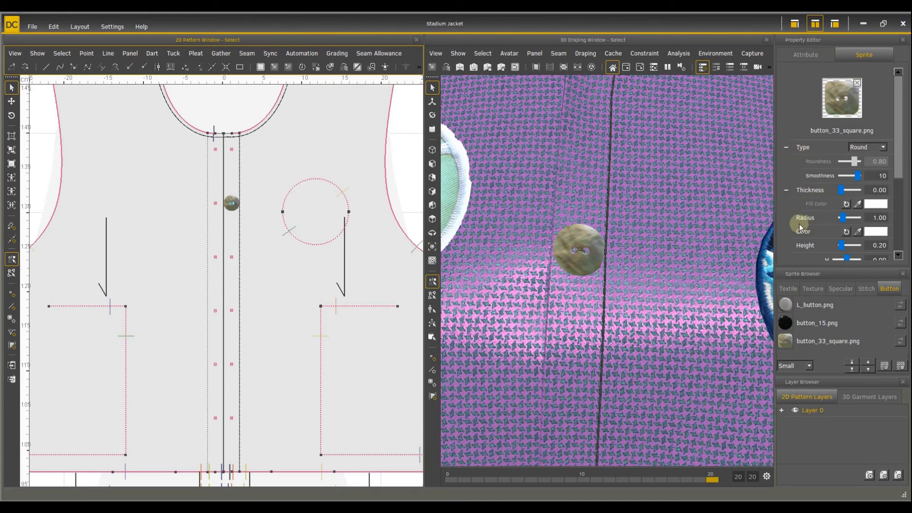
# Try the Square and Round types on the selected button sprite, finishing with Diamond
pyautogui.moveTo(898, 170)
pyautogui.mouseDown()
pyautogui.moveTo(899, 211)
pyautogui.moveTo(897, 166)
pyautogui.mouseUp()
pyautogui.click(882, 148)
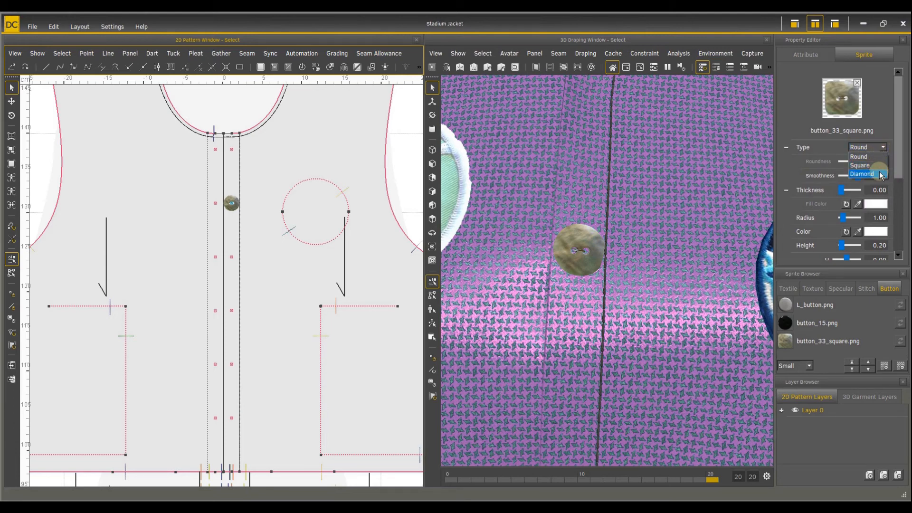
pyautogui.click(878, 165)
pyautogui.click(882, 151)
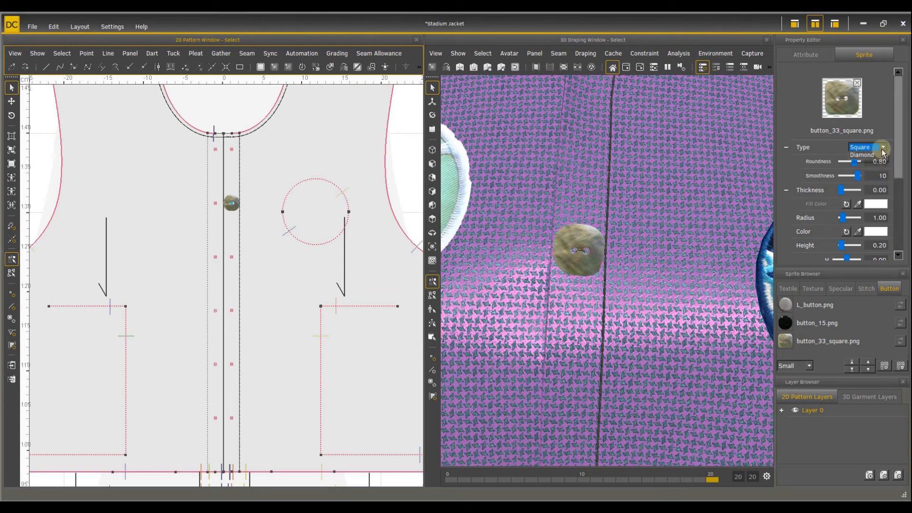
pyautogui.click(876, 156)
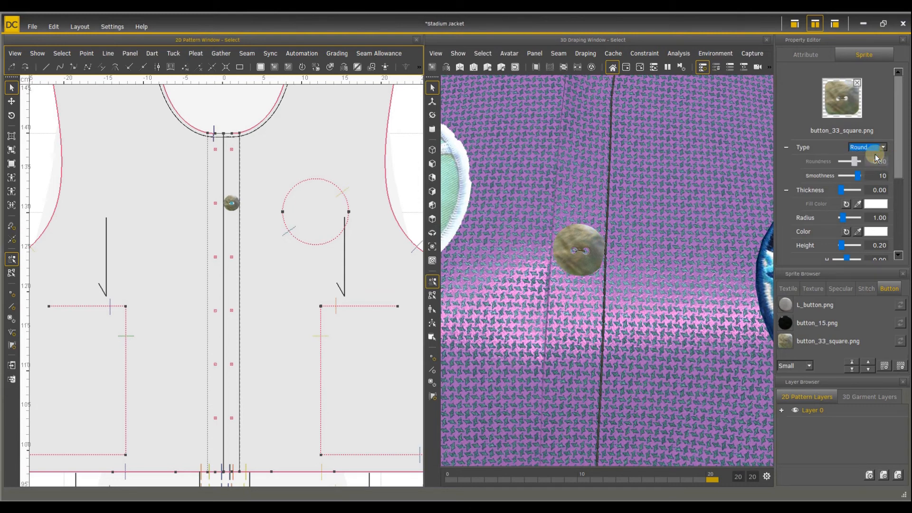
pyautogui.click(881, 148)
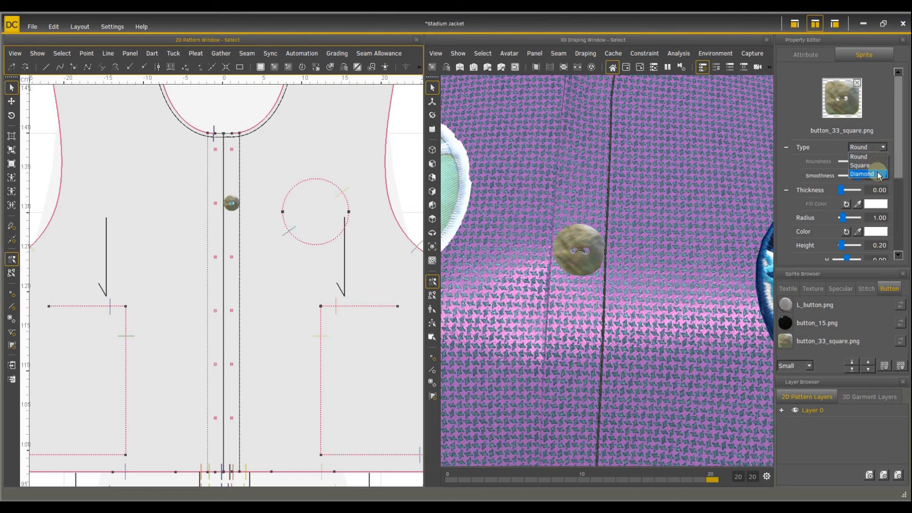
pyautogui.click(878, 174)
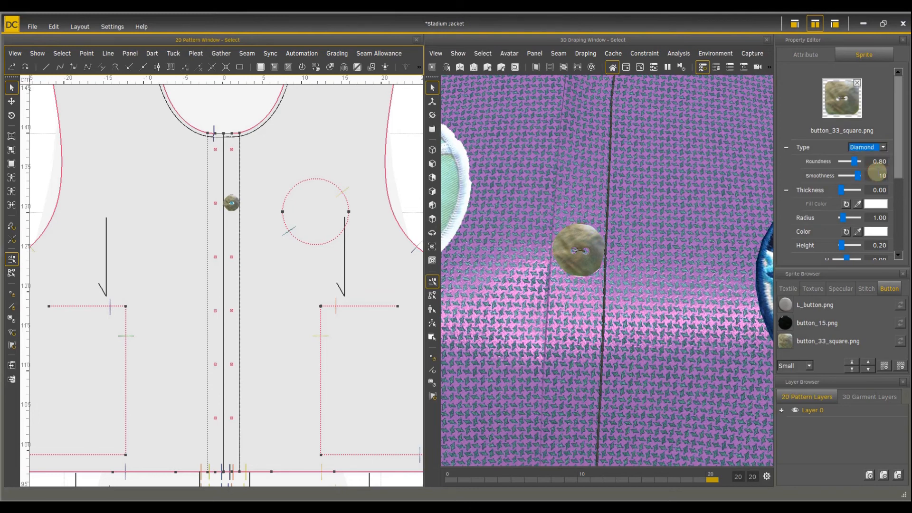
# Set the button sprite's roundness to 1.00, its smoothness to 10 and its thickness to 0.10
pyautogui.click(860, 175)
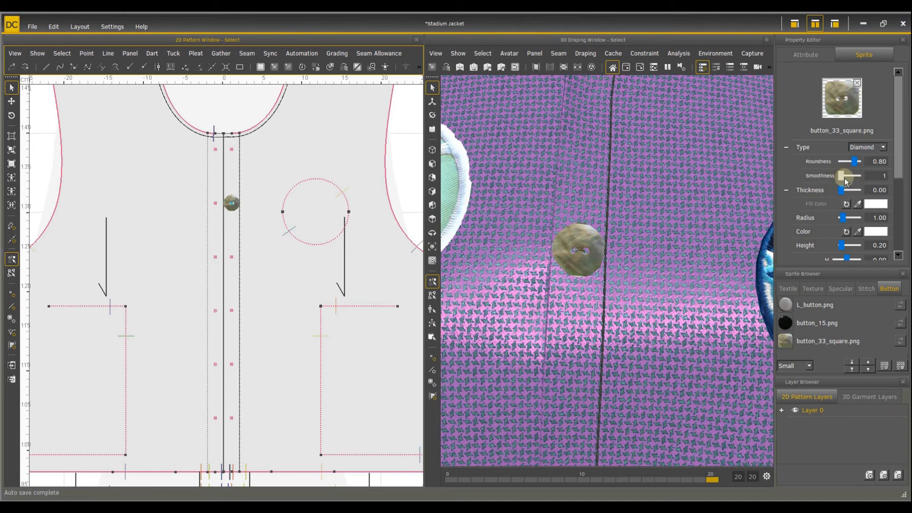
pyautogui.moveTo(844, 178); pyautogui.dragTo(891, 189)
pyautogui.write('0.')
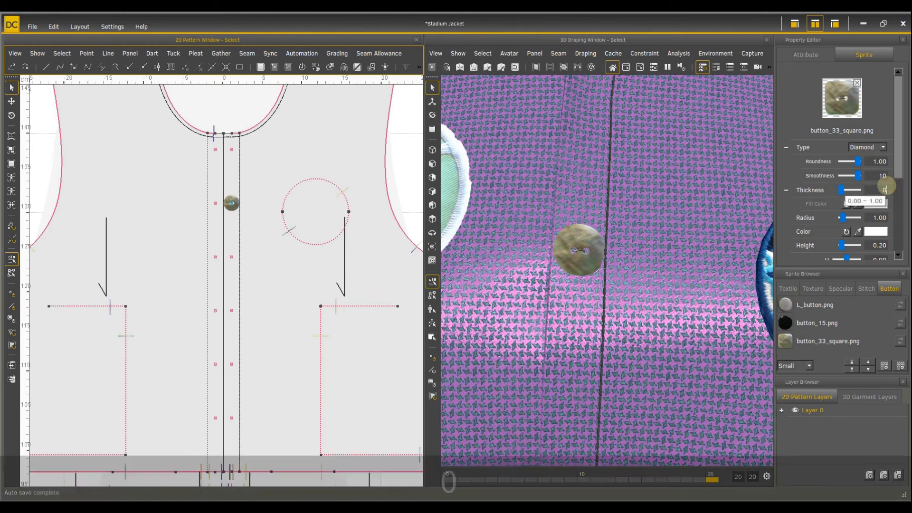
pyautogui.write('1')
pyautogui.press('Return')
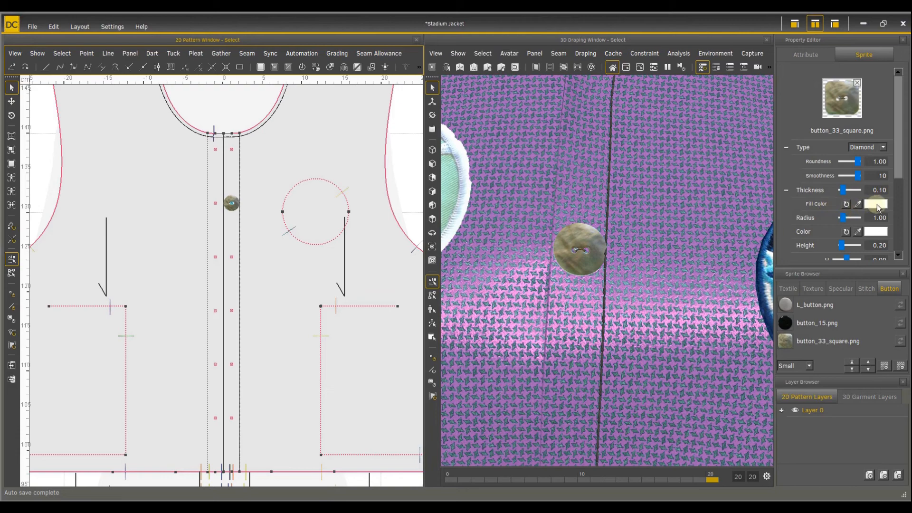
# Preview a light purple fill color for the button's thickness and discard it
pyautogui.moveTo(629, 267); pyautogui.dragTo(591, 267, button='right')
pyautogui.scroll(4, 505, 268)
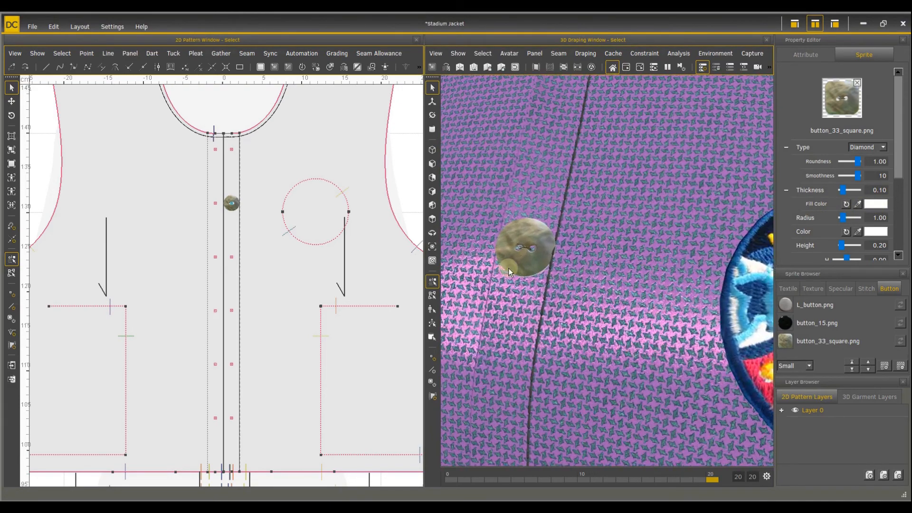
pyautogui.click(875, 205)
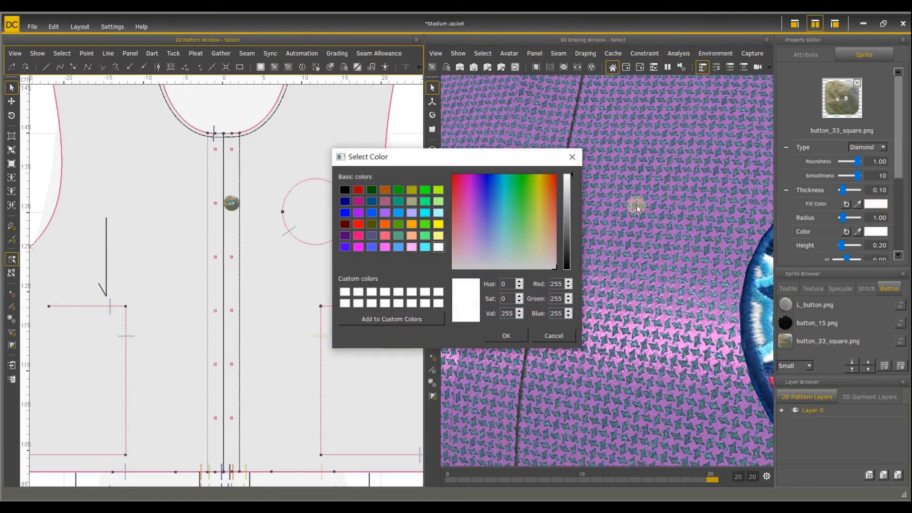
pyautogui.moveTo(525, 159); pyautogui.dragTo(358, 247)
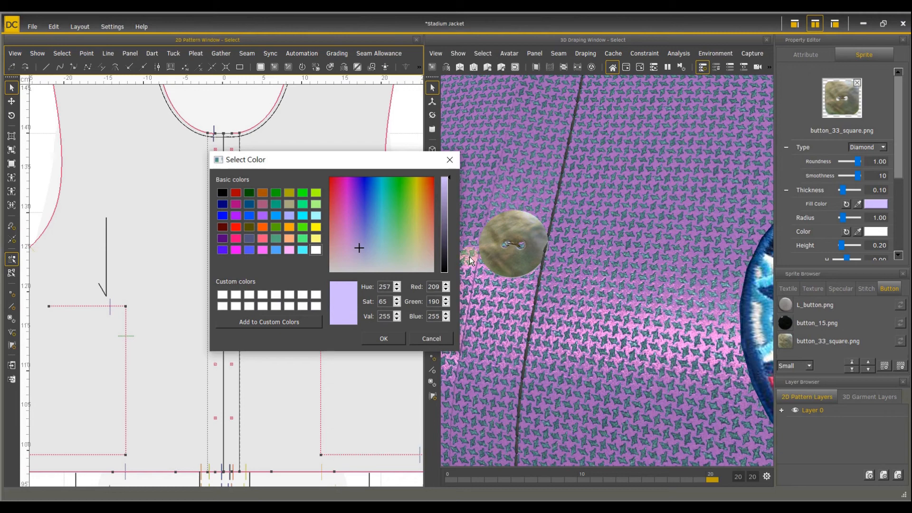
pyautogui.click(431, 339)
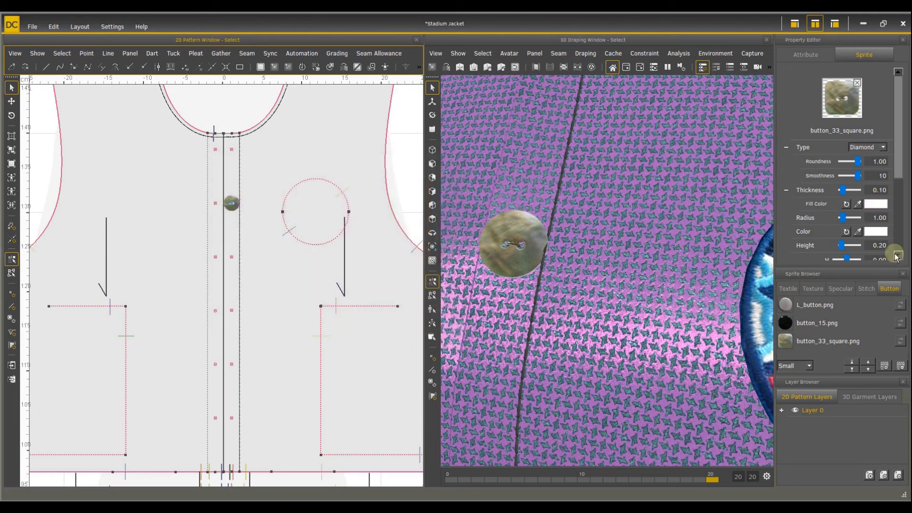
# Preview a different tint for the button sprite's main color and discard it
pyautogui.click(872, 232)
pyautogui.moveTo(525, 152); pyautogui.dragTo(401, 150)
pyautogui.moveTo(401, 218); pyautogui.dragTo(359, 243)
pyautogui.click(423, 334)
# Sample several colors from the jacket and its space patch onto the button, ending with a pinkish red
pyautogui.click(858, 232)
pyautogui.click(637, 259)
pyautogui.click(750, 285)
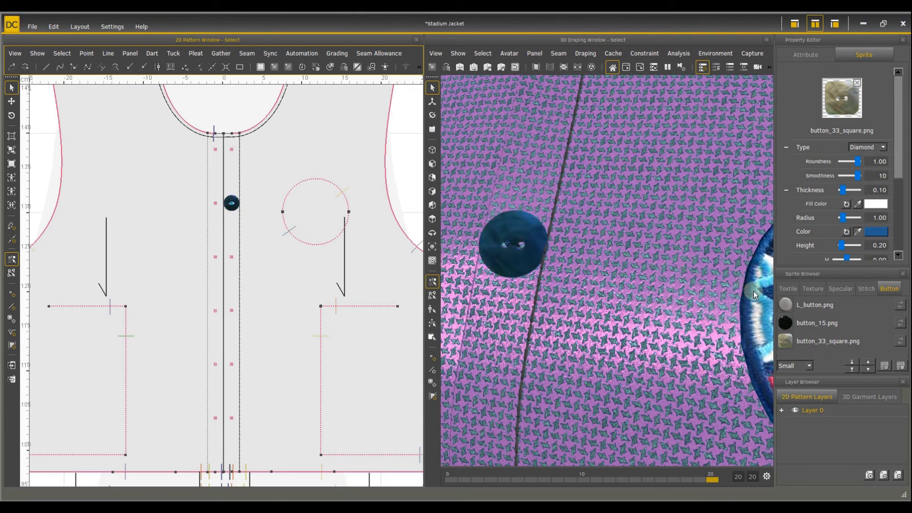
pyautogui.click(754, 318)
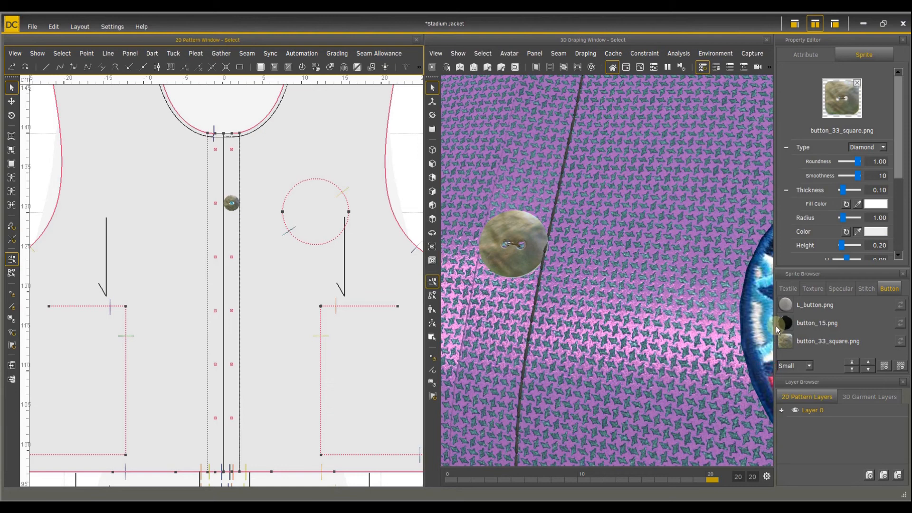
pyautogui.click(771, 378)
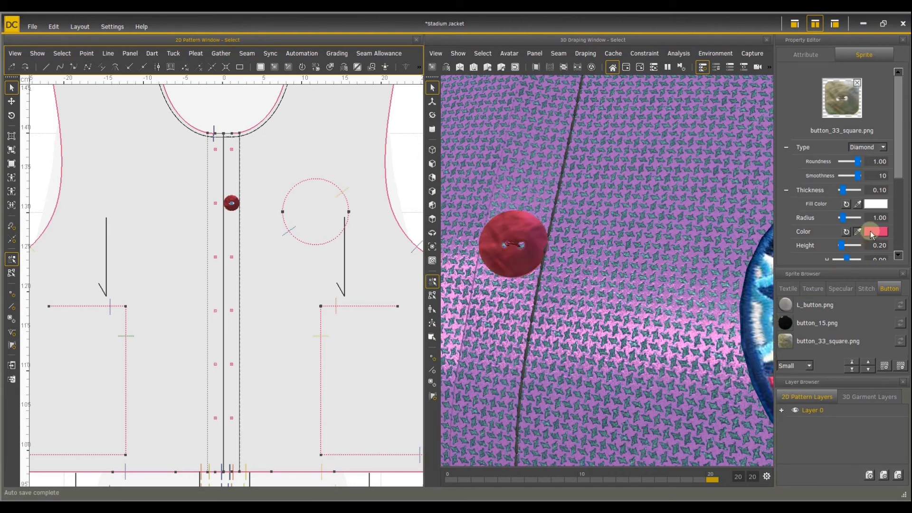
# Preview pale green and yellow button colors, discard them, and reset the button color to its default
pyautogui.click(873, 232)
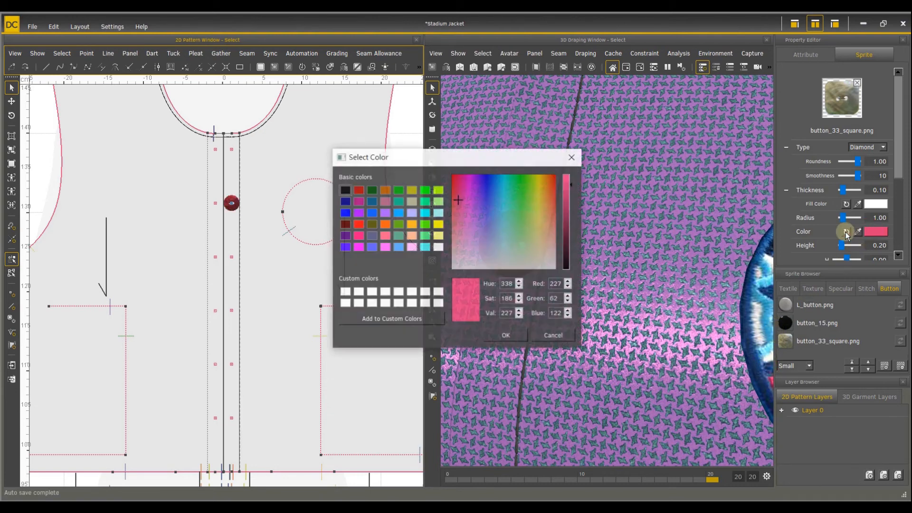
pyautogui.moveTo(552, 161); pyautogui.dragTo(424, 159)
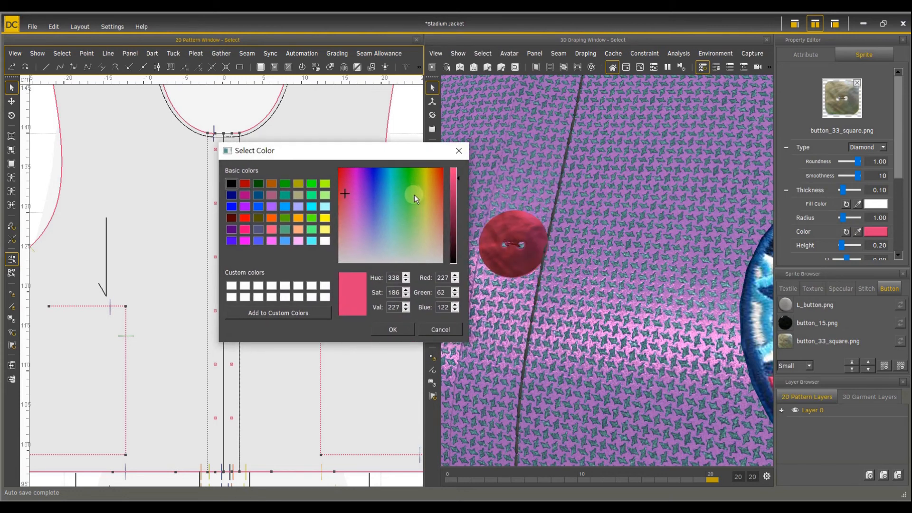
pyautogui.moveTo(414, 194); pyautogui.dragTo(420, 251)
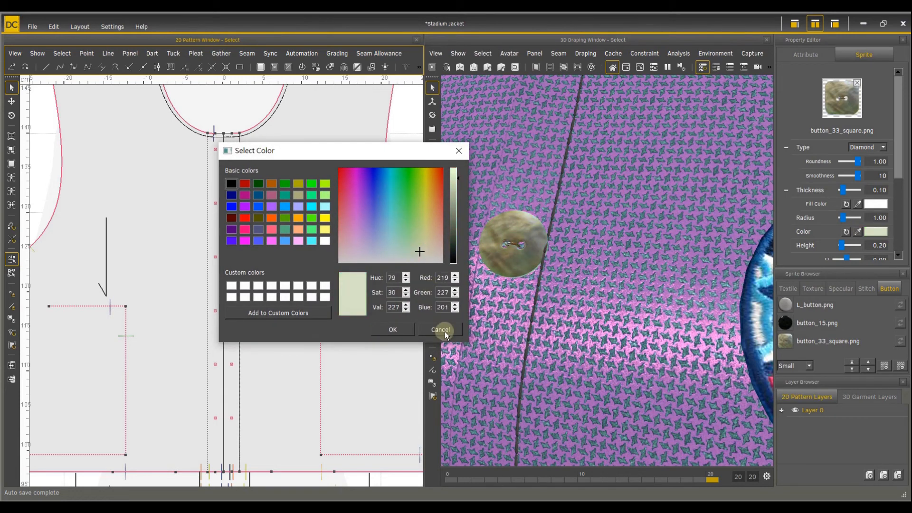
pyautogui.click(424, 171)
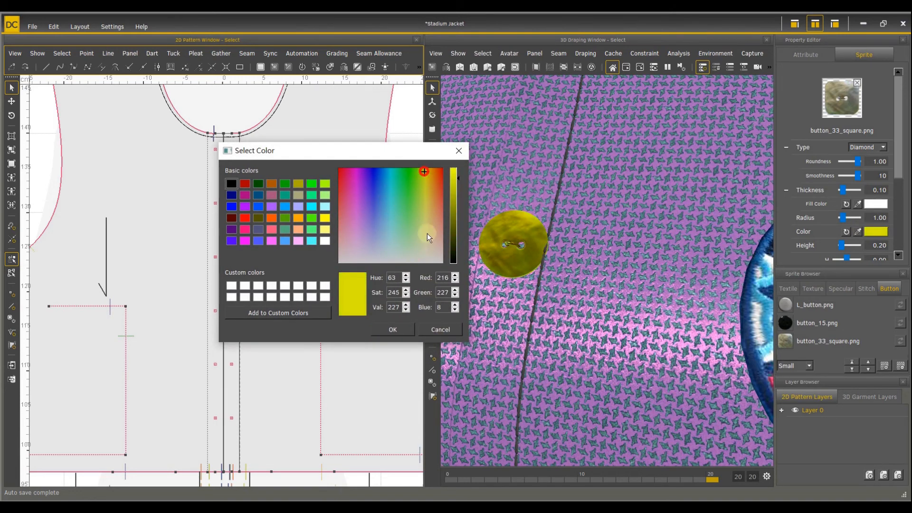
pyautogui.click(441, 329)
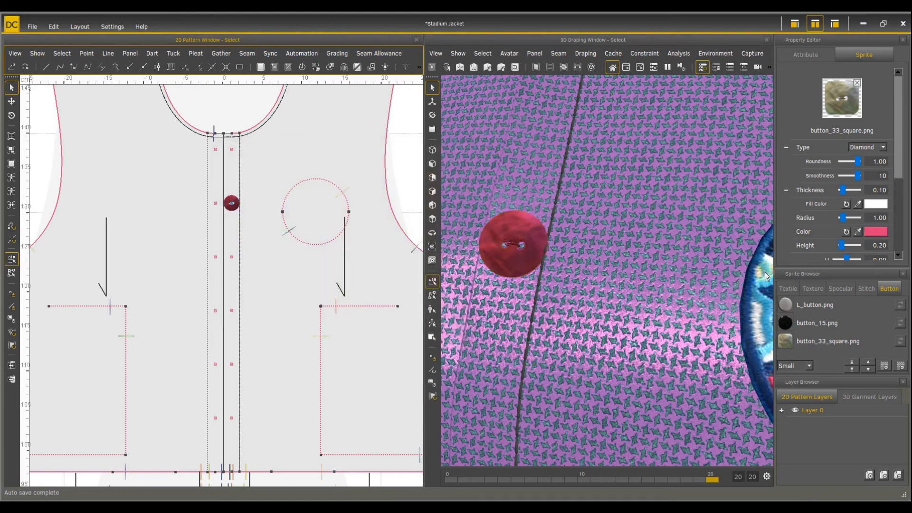
pyautogui.click(846, 231)
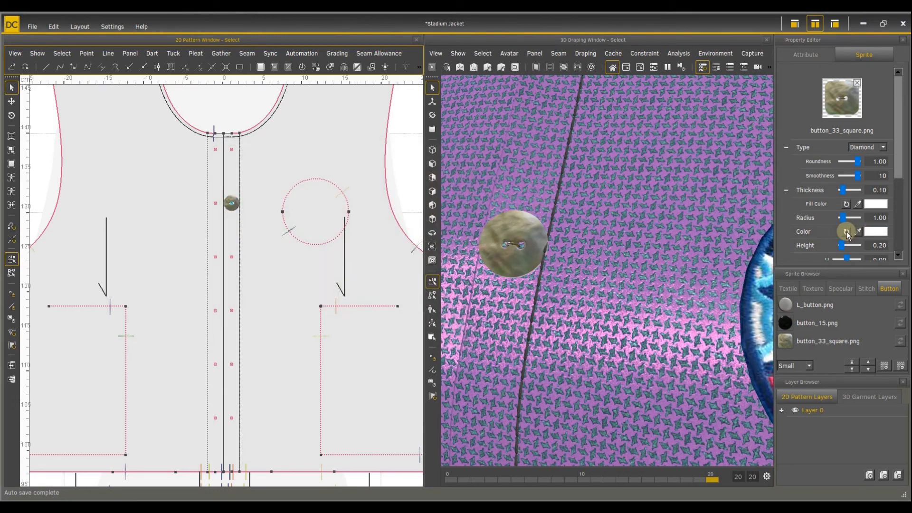
# Set the button sprite's height above the fabric to 0.30
pyautogui.moveTo(896, 164); pyautogui.dragTo(898, 200)
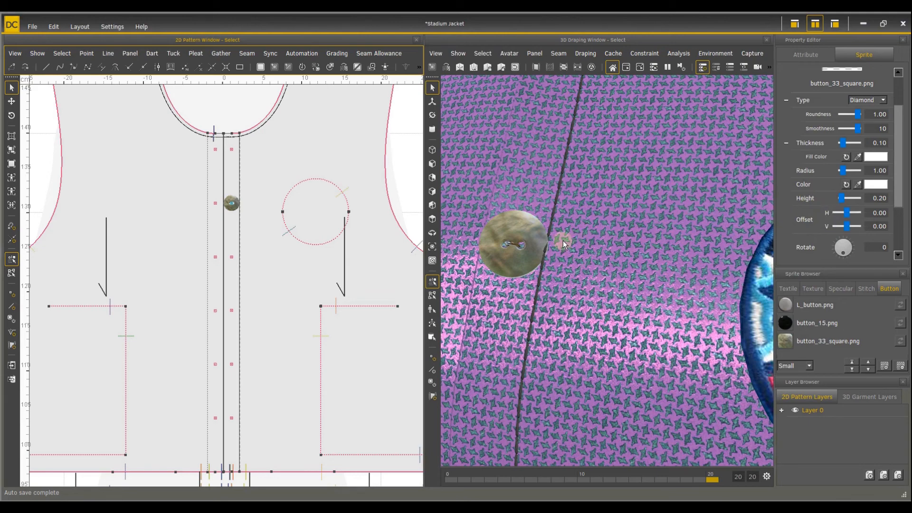
pyautogui.scroll(1, 562, 240)
pyautogui.moveTo(565, 240); pyautogui.dragTo(587, 247, button='right')
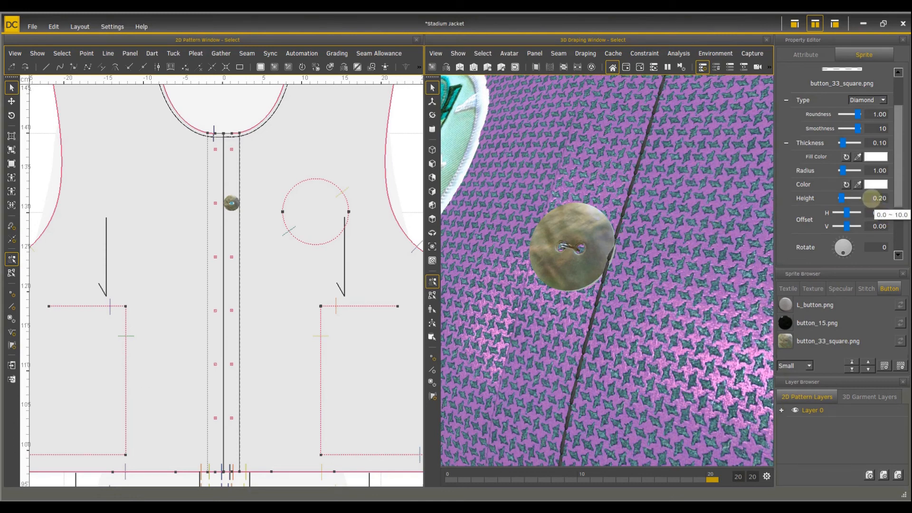
pyautogui.doubleClick(884, 198)
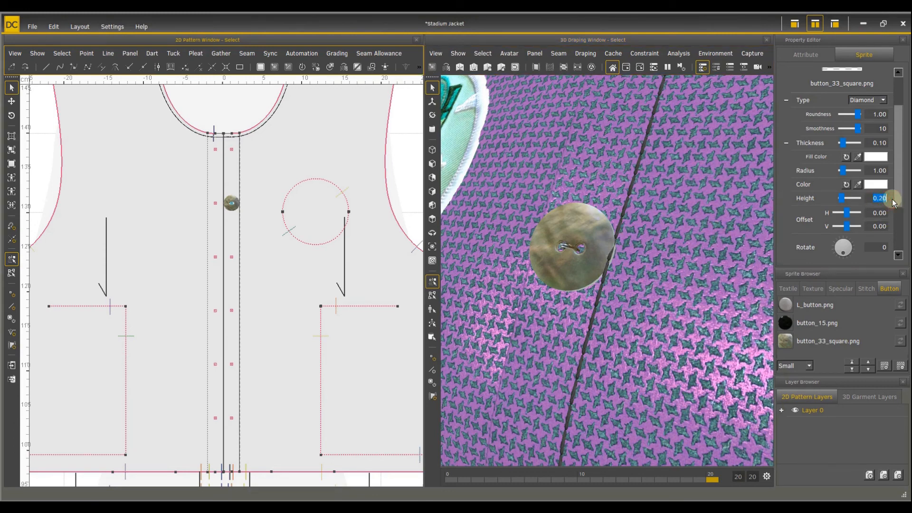
pyautogui.write('0.3')
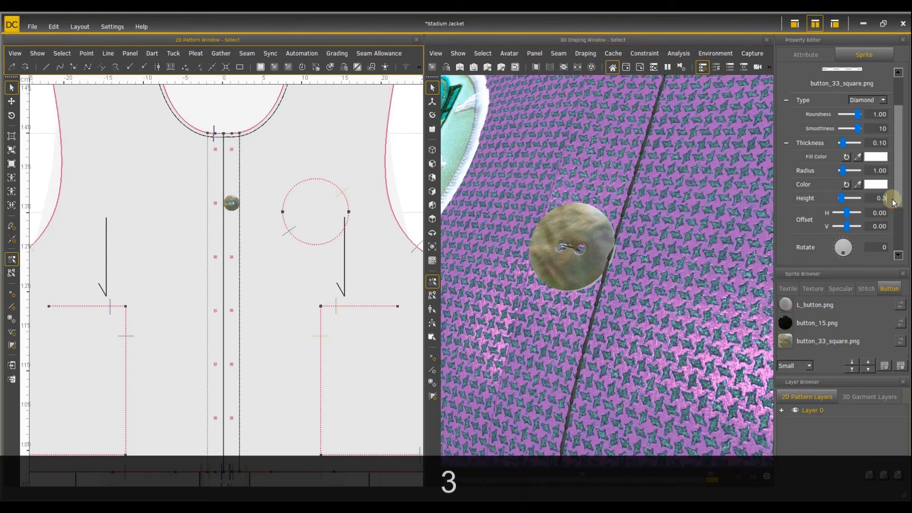
pyautogui.press('Return')
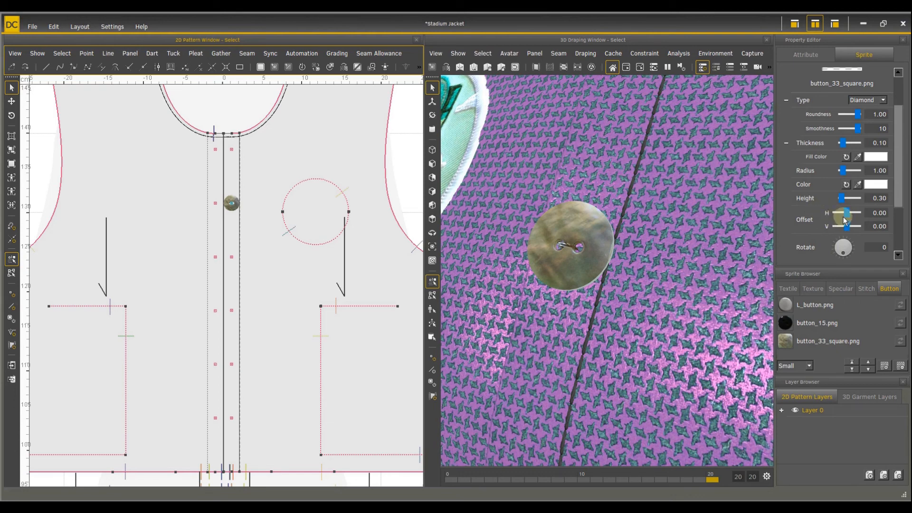
# Offset the button by -0.20 horizontally and 1.10 vertically, and rotate it to 219
pyautogui.moveTo(844, 216); pyautogui.dragTo(845, 216)
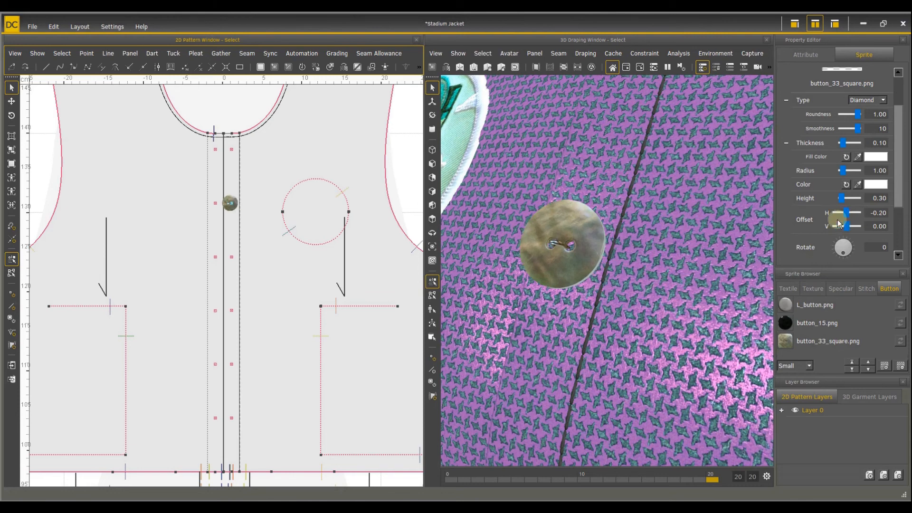
pyautogui.moveTo(845, 227)
pyautogui.mouseDown()
pyautogui.moveTo(847, 247)
pyautogui.moveTo(840, 252)
pyautogui.moveTo(833, 241)
pyautogui.moveTo(836, 249)
pyautogui.moveTo(848, 242)
pyautogui.mouseUp()
pyautogui.scroll(-2, 889, 223)
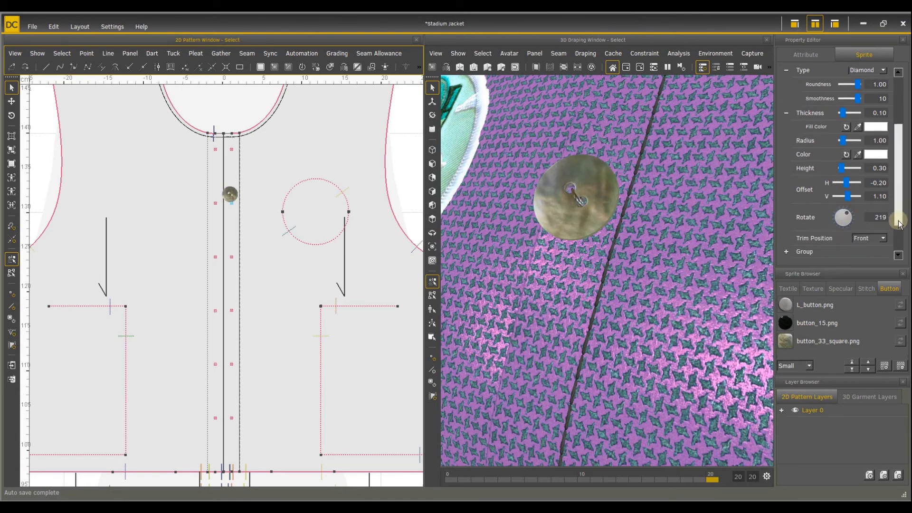
# Switch the button's trim position between Back and Front twice, finishing on Front
pyautogui.click(884, 238)
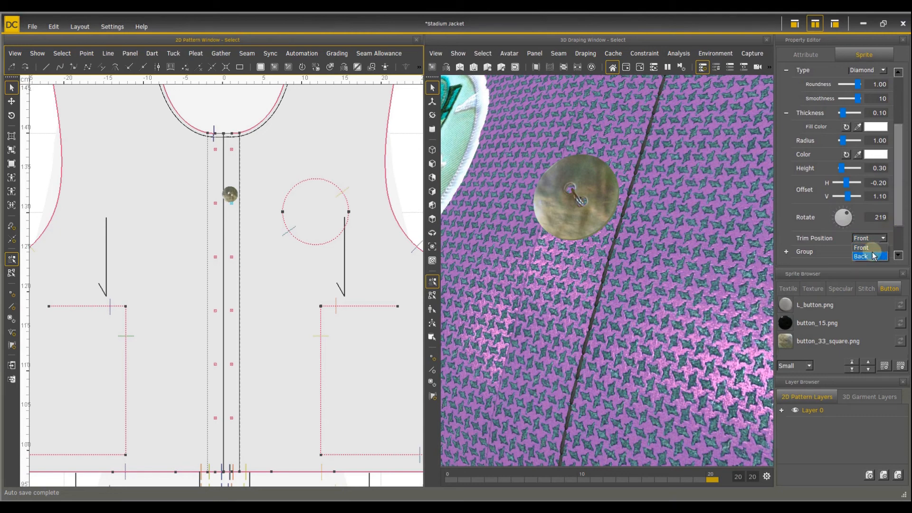
pyautogui.click(871, 256)
pyautogui.click(884, 238)
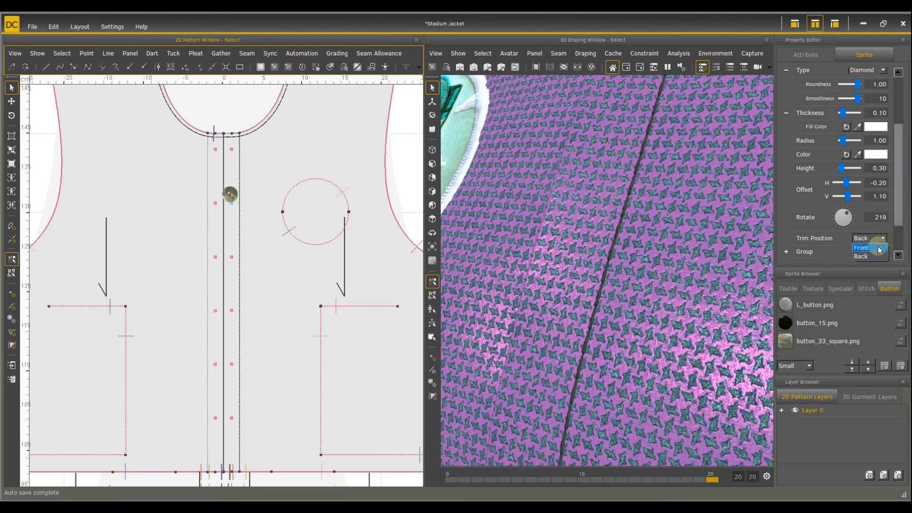
pyautogui.click(881, 246)
pyautogui.click(883, 238)
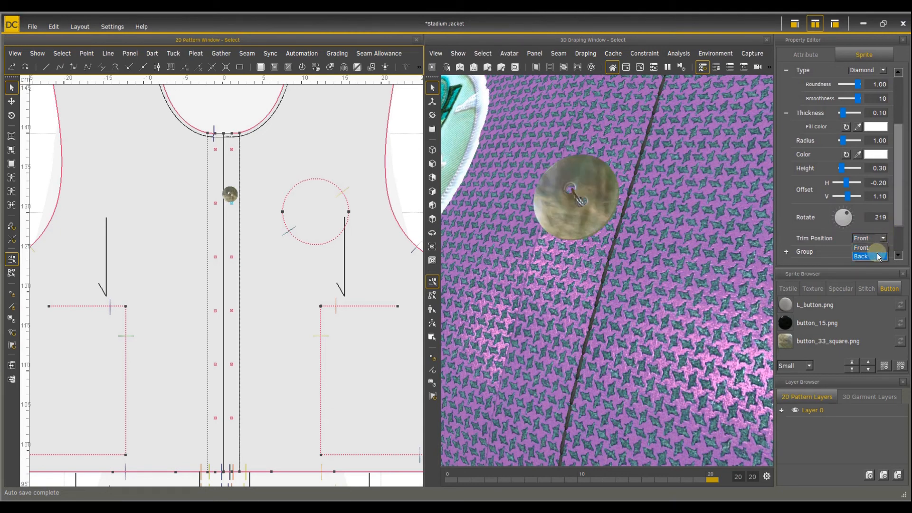
pyautogui.click(876, 257)
pyautogui.click(883, 238)
pyautogui.click(881, 246)
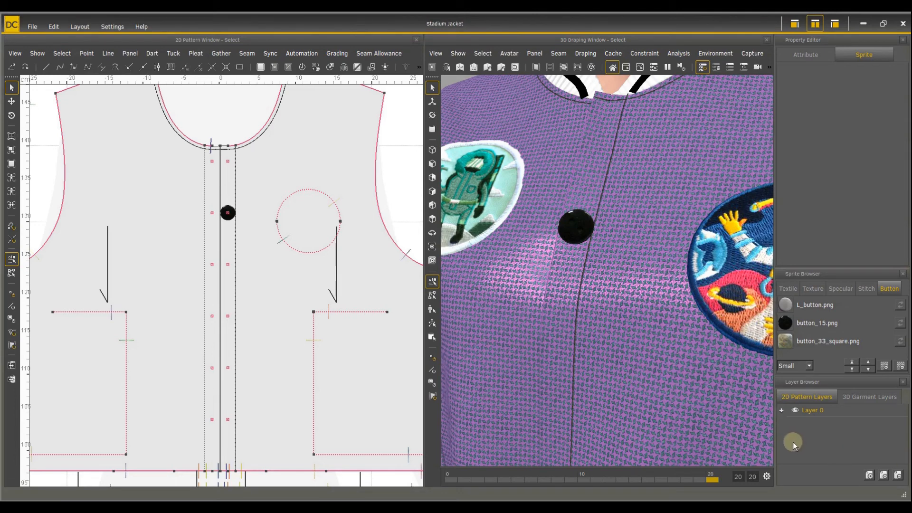
# Copy the finished placket button's sprite settings and paste them onto the other five button points in its column
pyautogui.click(573, 235)
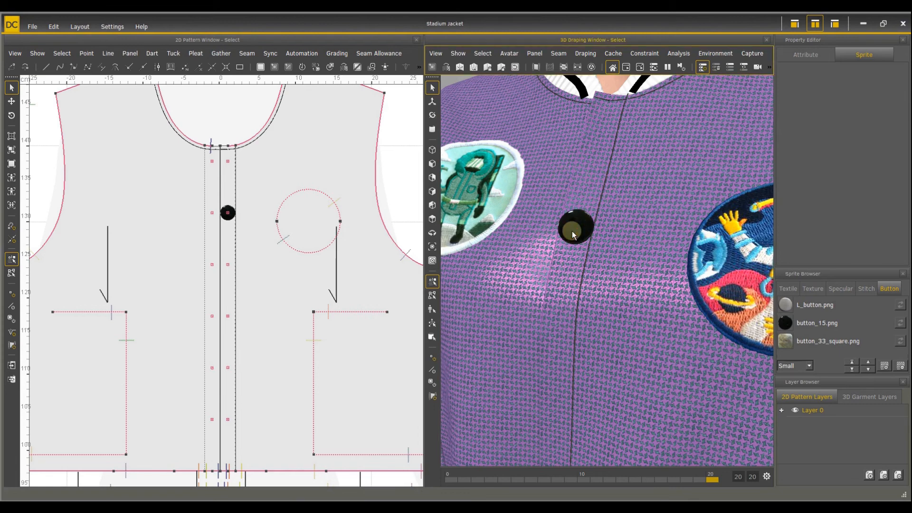
pyautogui.moveTo(898, 153); pyautogui.dragTo(886, 131)
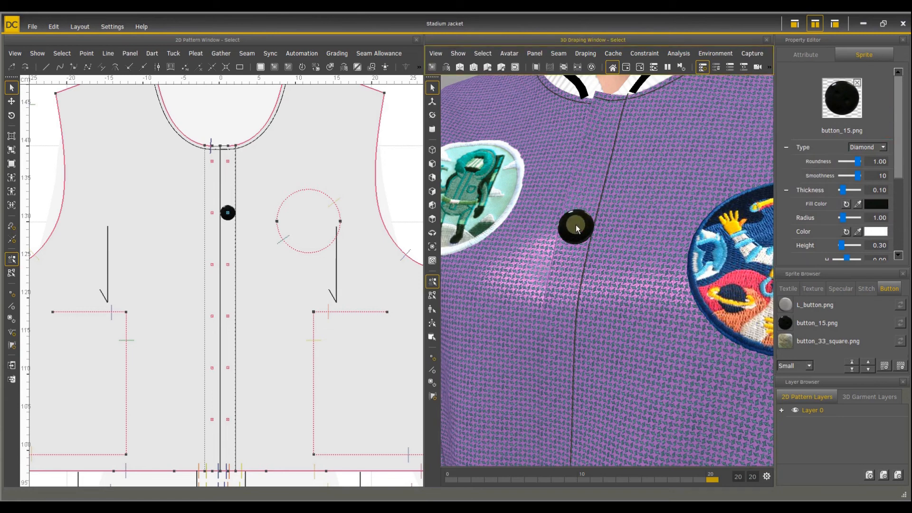
pyautogui.hotkey('alt', 'c')
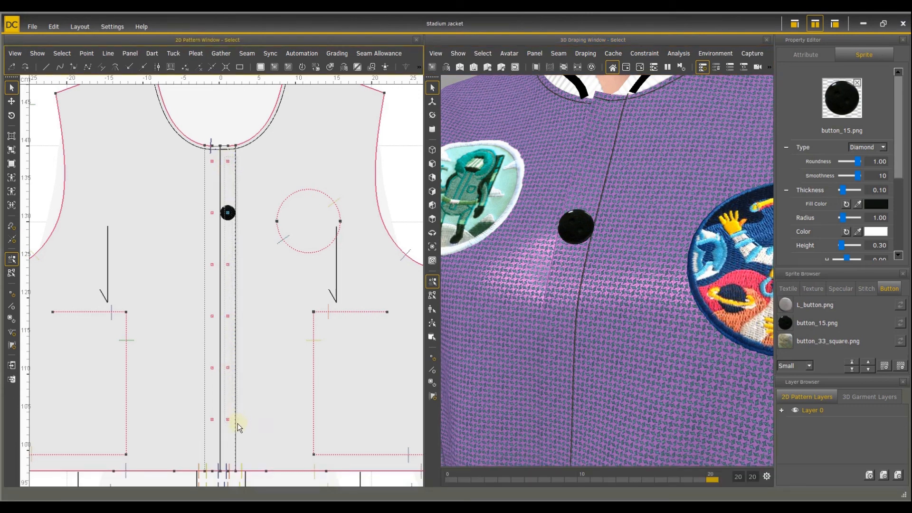
pyautogui.hotkey('alt', 'v')
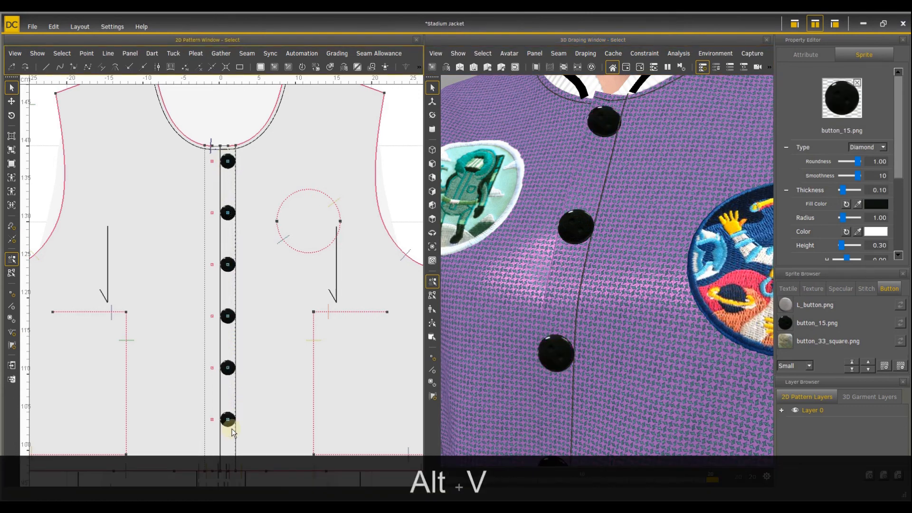
pyautogui.scroll(-5, 559, 301)
pyautogui.moveTo(559, 301); pyautogui.dragTo(585, 295, button='right')
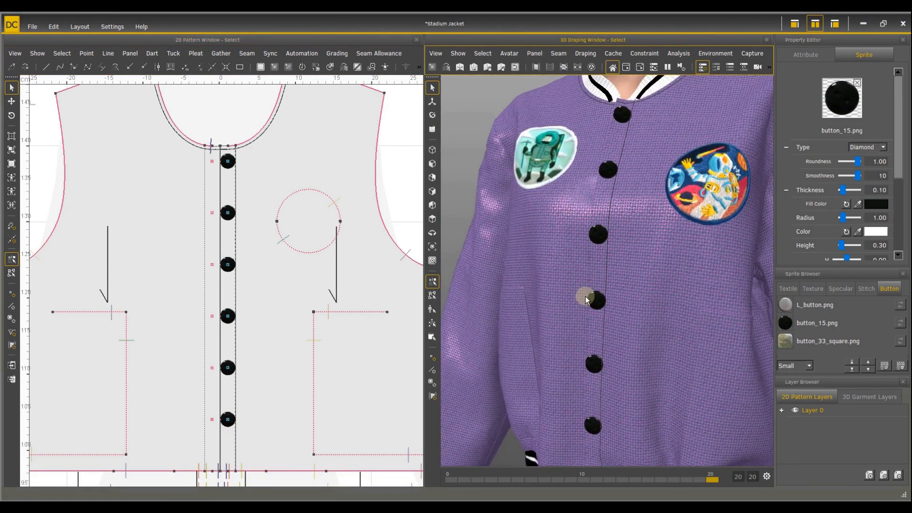
# Examine the sprite settings of the button on the jacket's front waistband tab
pyautogui.scroll(-4, 613, 335)
pyautogui.click(597, 427)
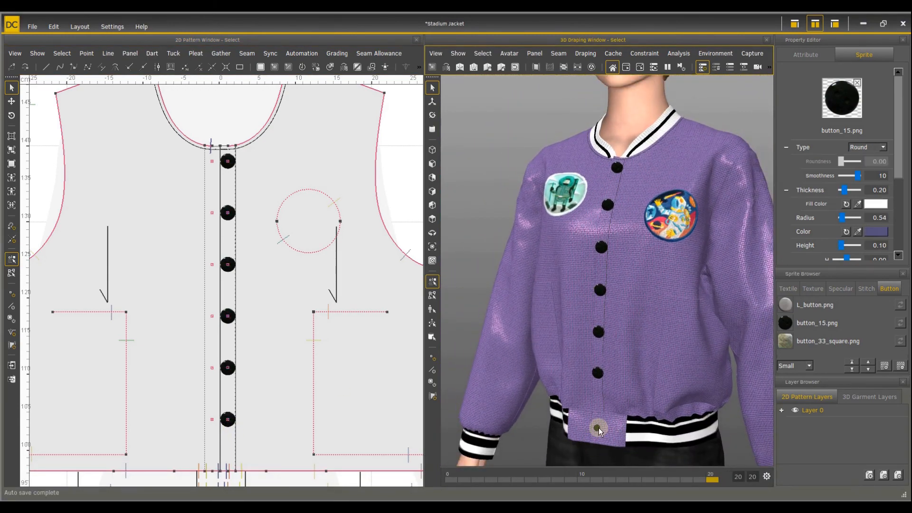
pyautogui.rightClick(598, 429)
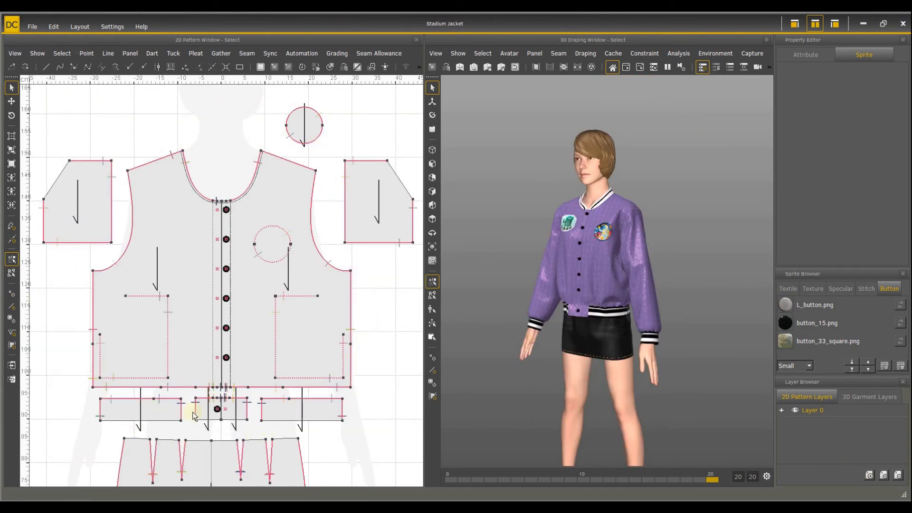
# Import the stitch__01 image as a stitch sprite and apply it to the straight side and bottom edges of the wearer's left pocket piece
pyautogui.click(212, 312)
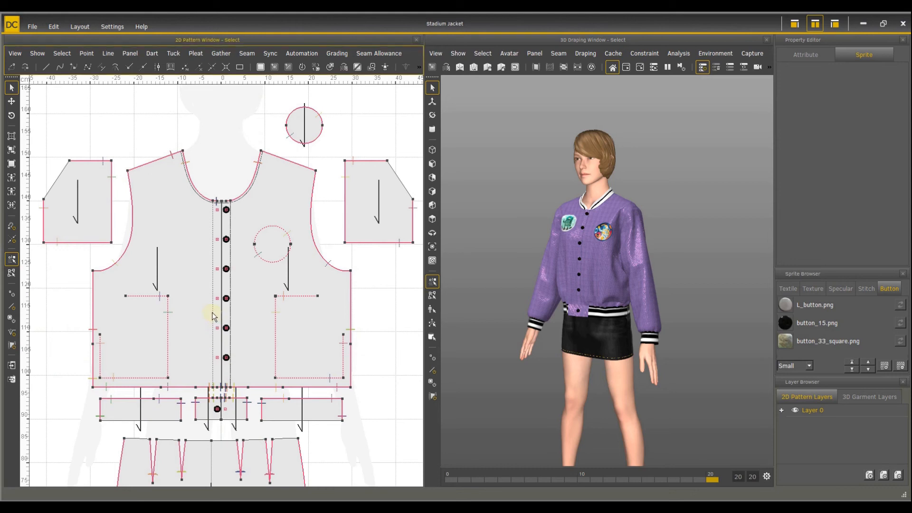
pyautogui.click(212, 313)
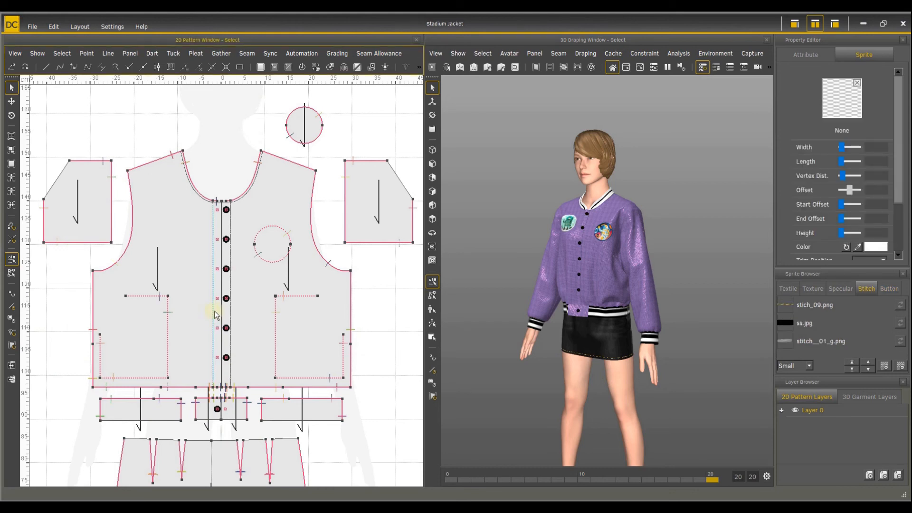
pyautogui.click(345, 223)
pyautogui.keyDown('shift'); pyautogui.click(367, 253); pyautogui.keyUp('shift')
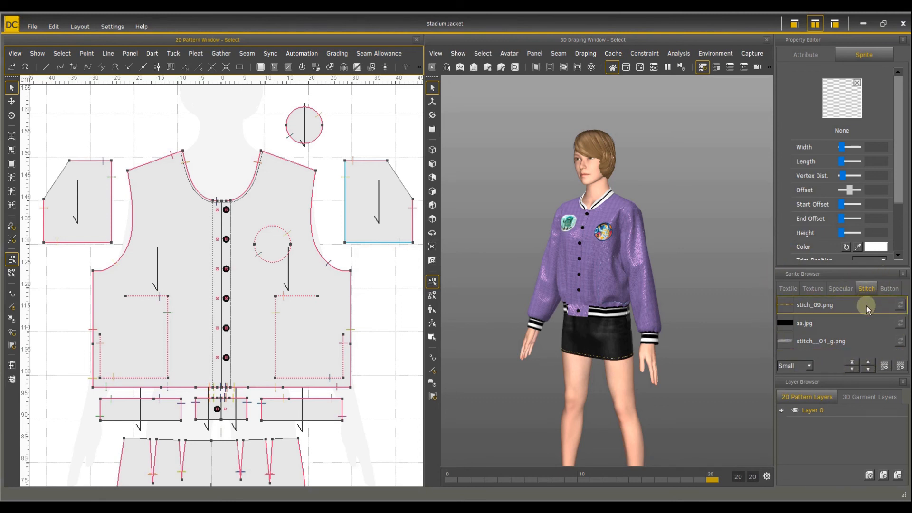
pyautogui.click(883, 365)
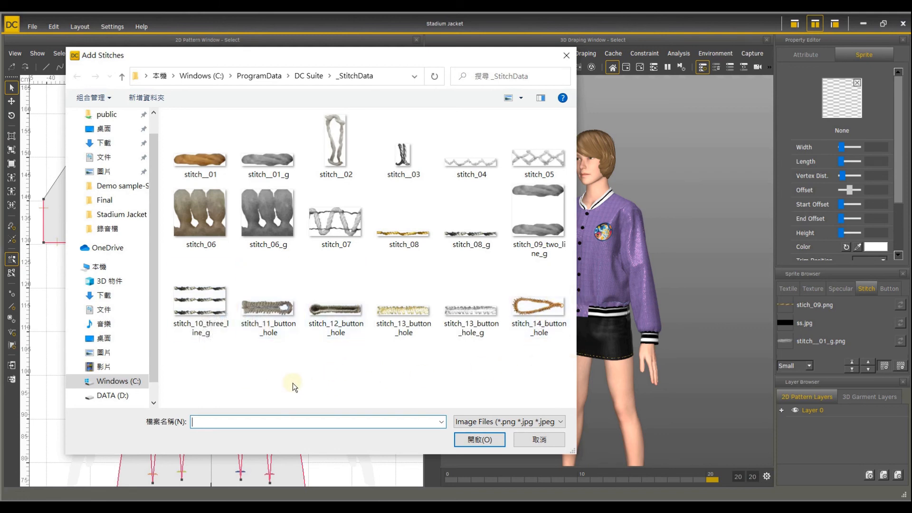
pyautogui.click(207, 159)
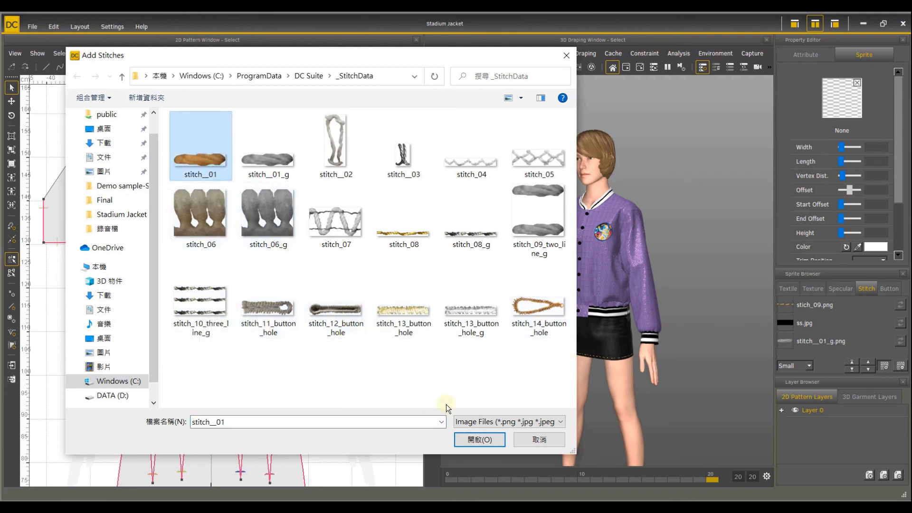
pyautogui.click(477, 437)
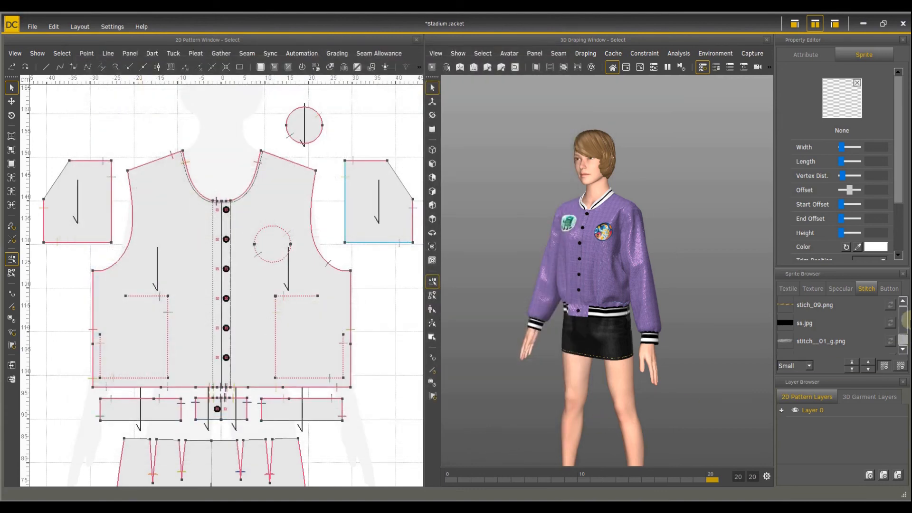
pyautogui.click(903, 335)
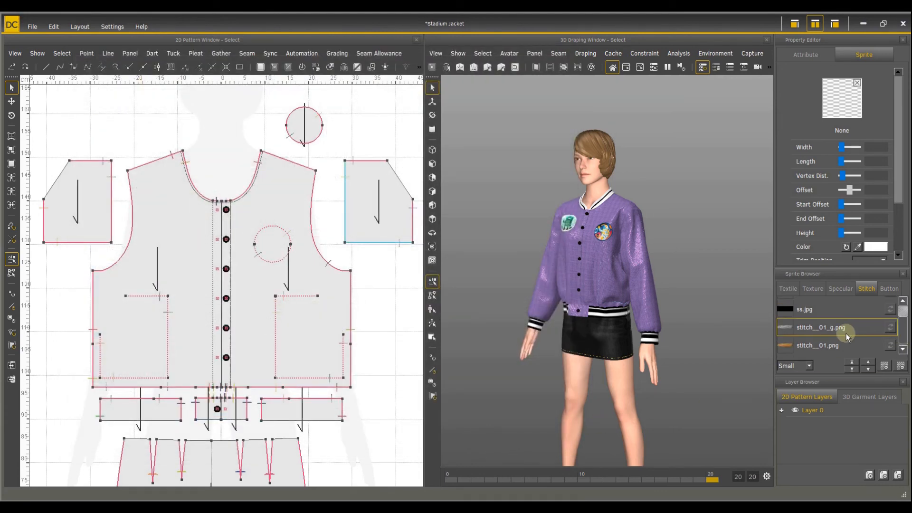
pyautogui.click(838, 346)
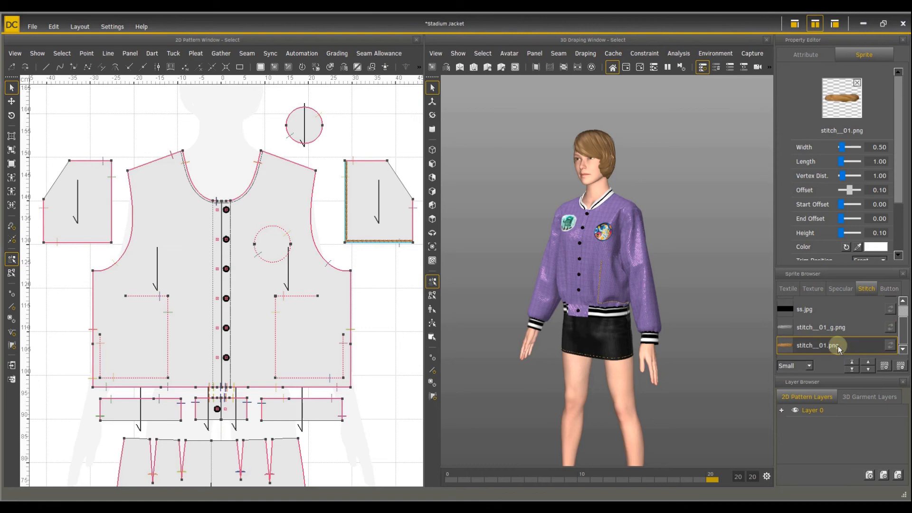
# Set the pocket stitch's width to 0.20
pyautogui.scroll(6, 677, 307)
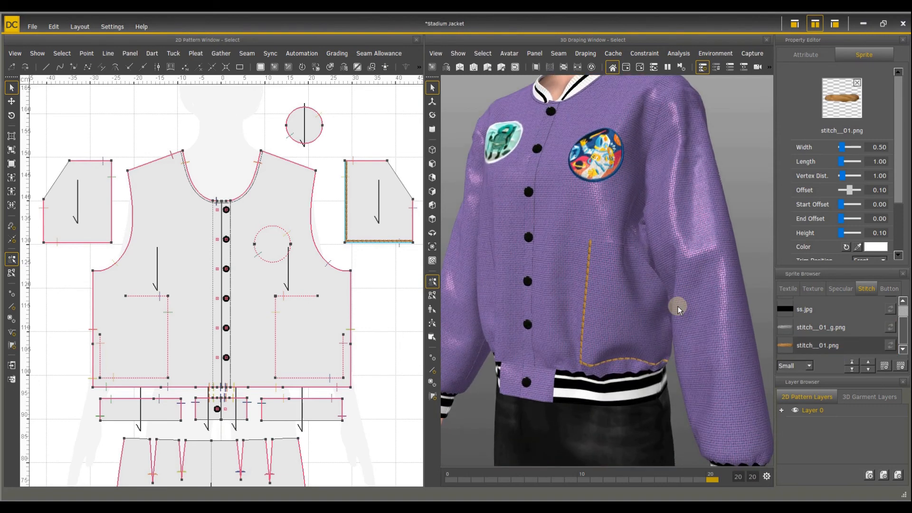
pyautogui.scroll(3, 677, 306)
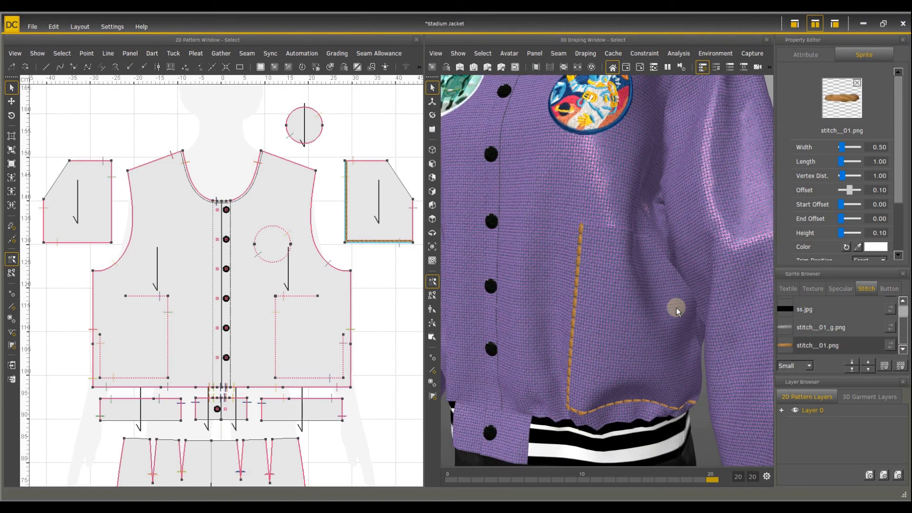
pyautogui.moveTo(676, 307); pyautogui.dragTo(642, 310, button='right')
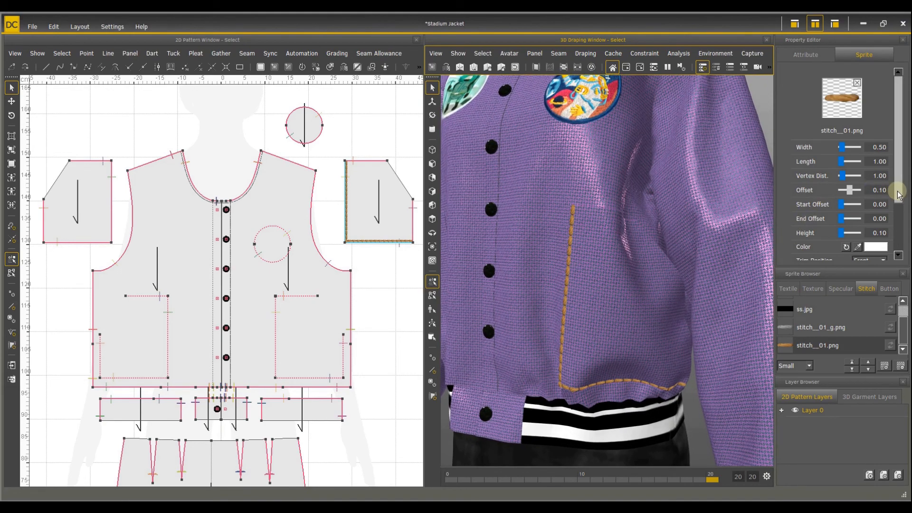
pyautogui.moveTo(898, 192); pyautogui.dragTo(897, 191)
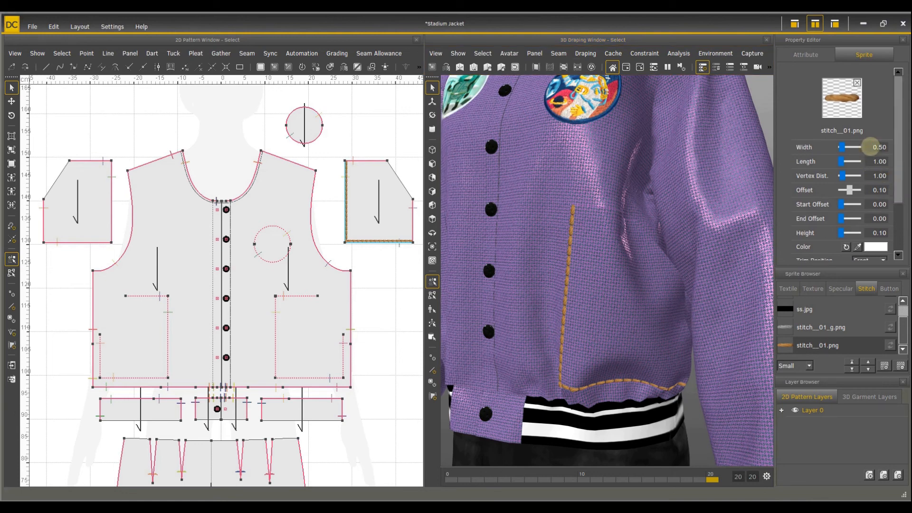
pyautogui.click(881, 148)
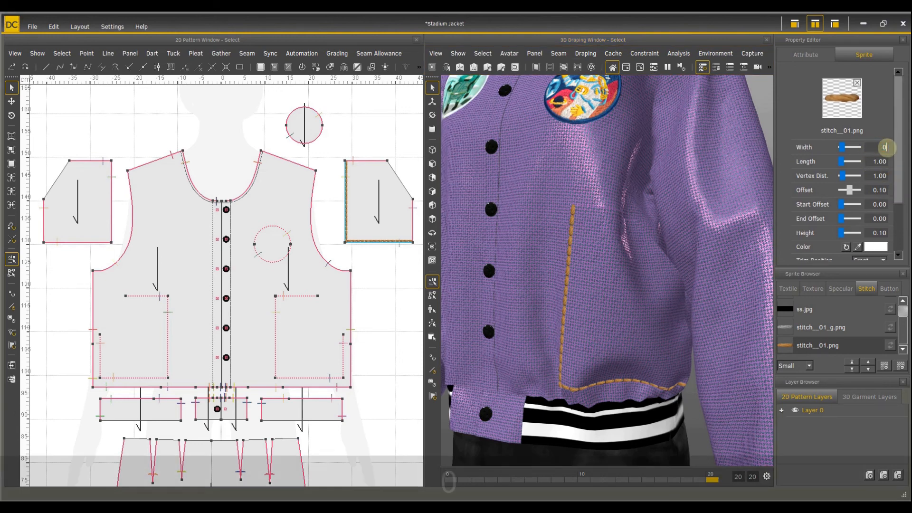
pyautogui.write('0.2')
pyautogui.press('Return')
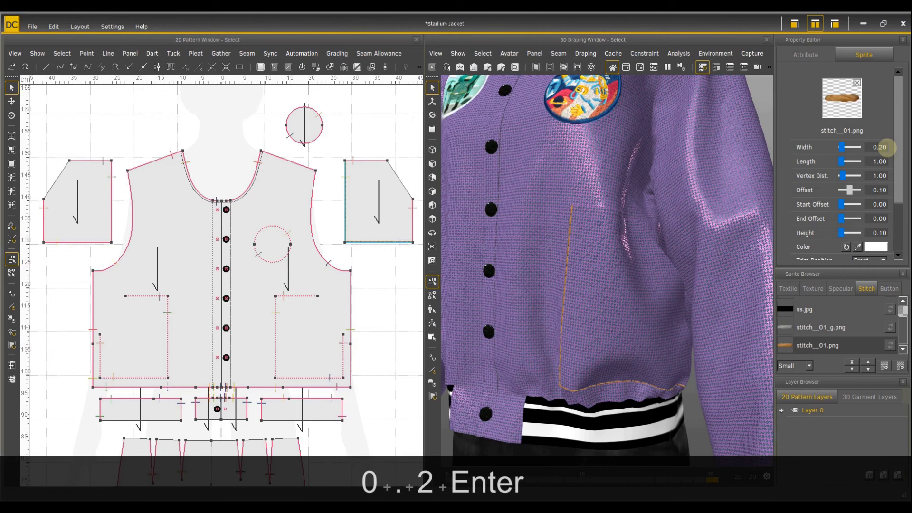
# Set the pocket stitch's offset and height to 0.30, trying out a start and end offset and returning both to 0.00
pyautogui.scroll(3, 608, 274)
pyautogui.moveTo(612, 272); pyautogui.dragTo(608, 266, button='right')
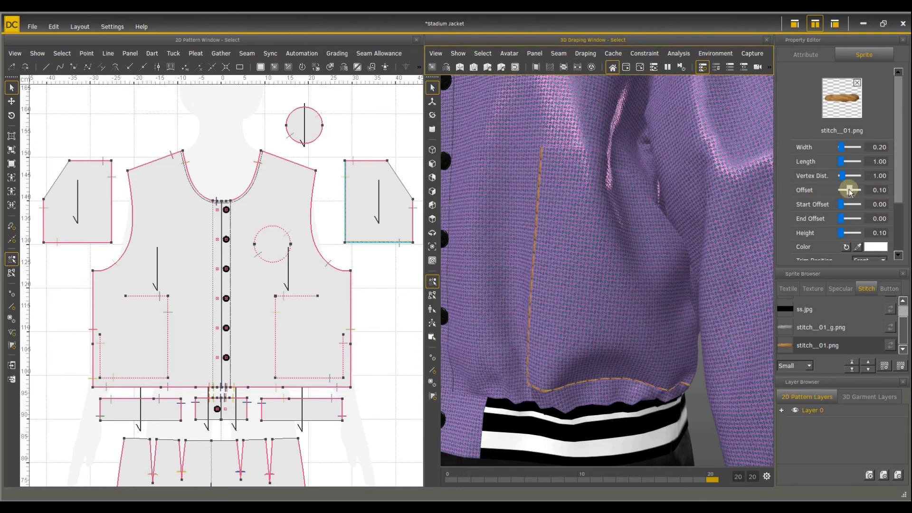
pyautogui.moveTo(850, 189); pyautogui.dragTo(842, 206)
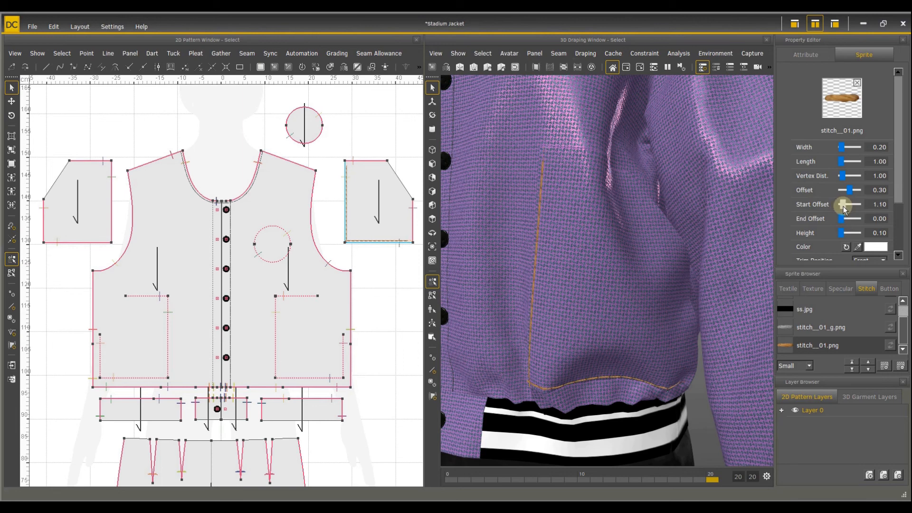
pyautogui.moveTo(843, 206); pyautogui.dragTo(844, 223)
pyautogui.moveTo(840, 233); pyautogui.dragTo(842, 237)
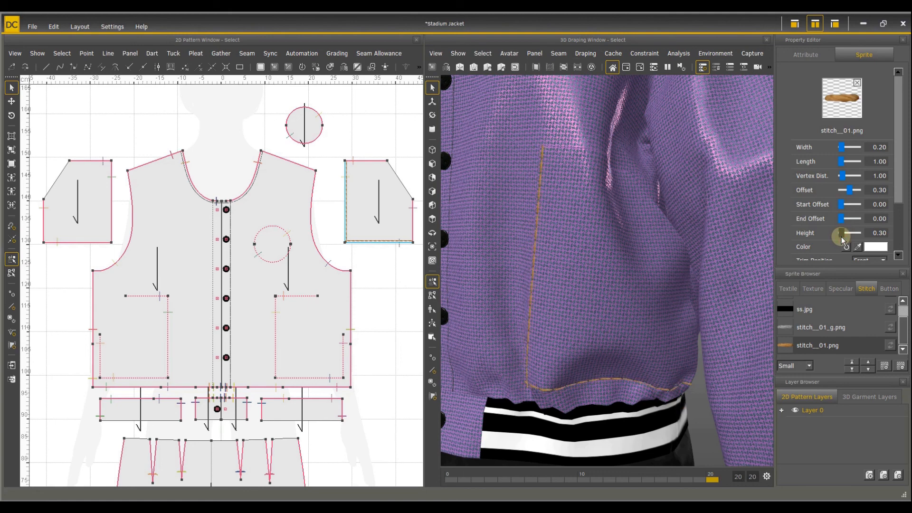
# Change the pocket stitch's color to a blue-violet with RGB 84, 41, 255
pyautogui.scroll(-2, 900, 210)
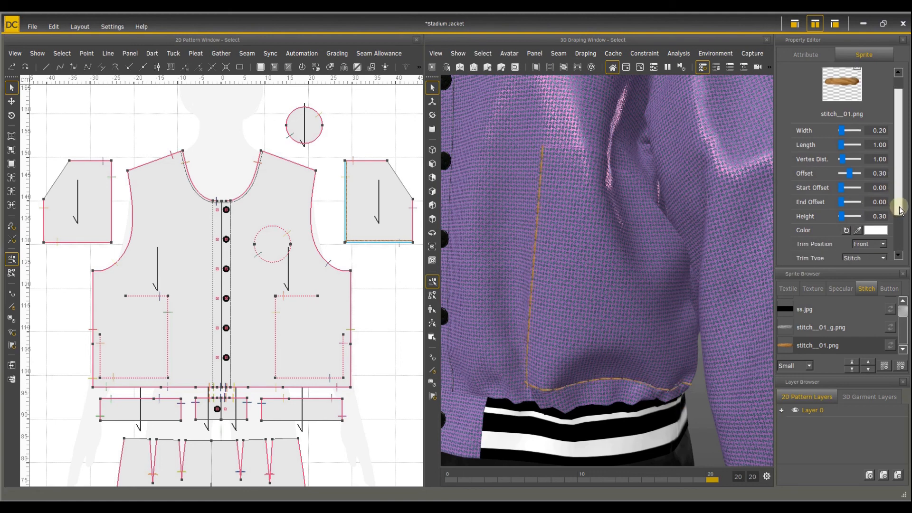
pyautogui.scroll(-2, 899, 210)
pyautogui.click(876, 209)
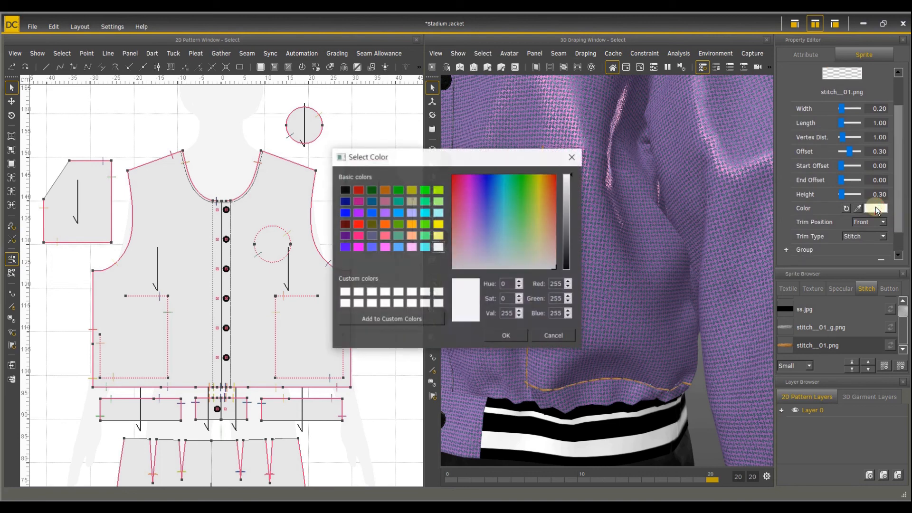
pyautogui.moveTo(537, 158); pyautogui.dragTo(401, 155)
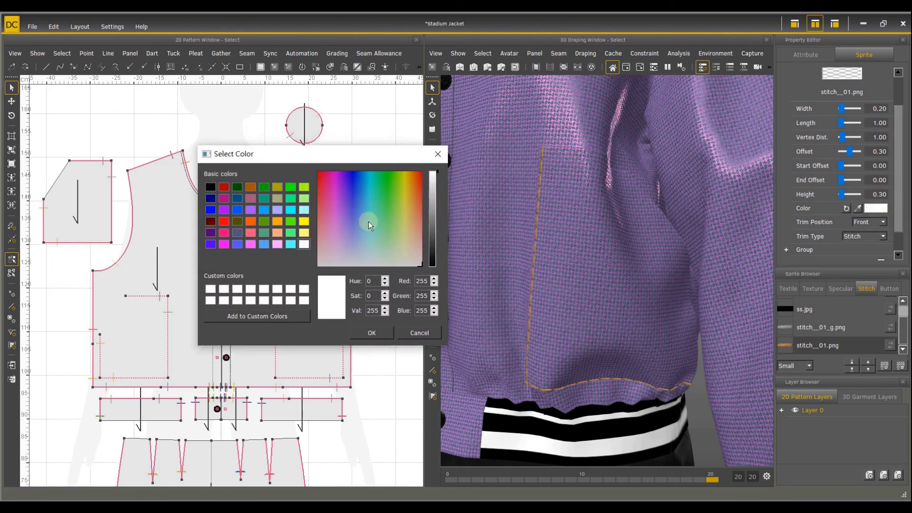
pyautogui.moveTo(369, 221); pyautogui.dragTo(348, 186)
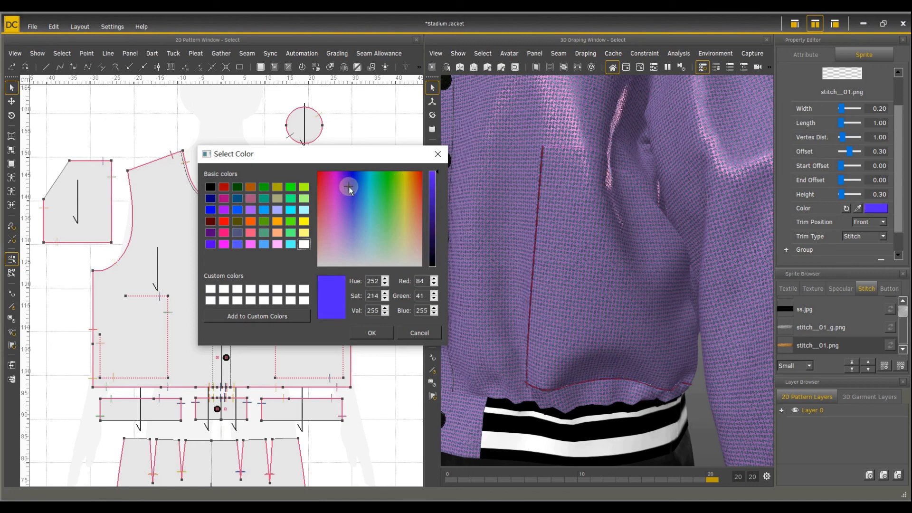
pyautogui.click(375, 332)
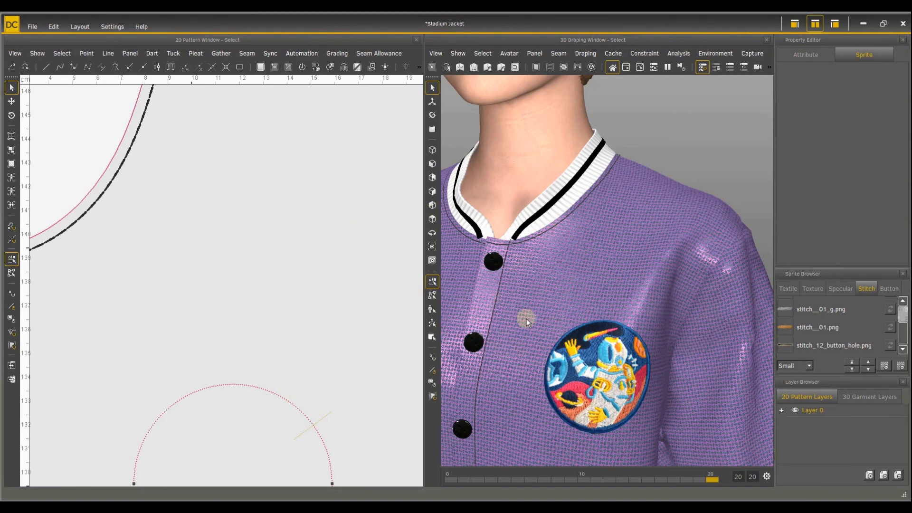
# Draw a straight diagonal line 2 cm long at about 322 degrees on the front panel, between the neckline and the circular patch outline
pyautogui.click(41, 68)
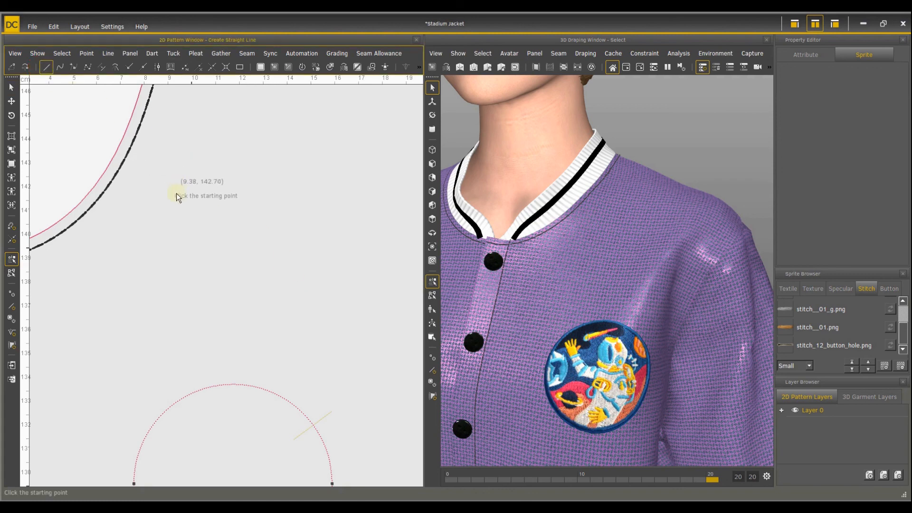
pyautogui.click(187, 242)
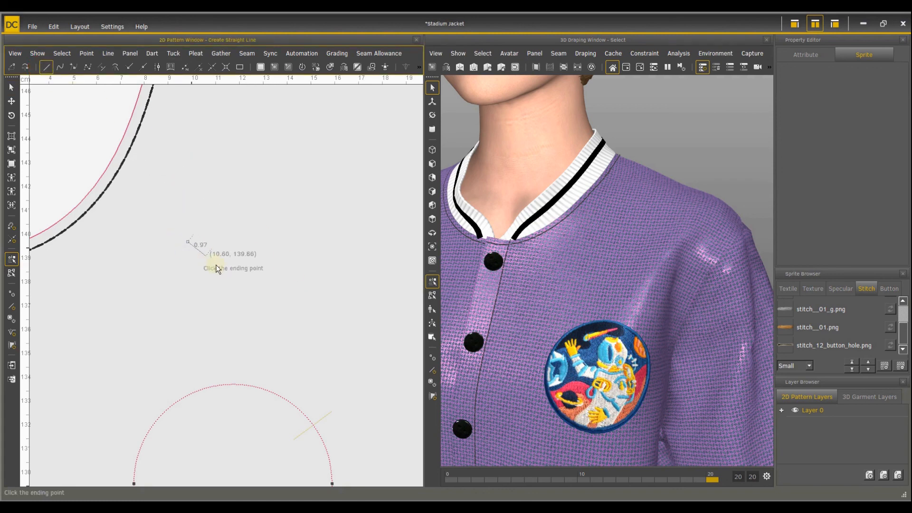
pyautogui.rightClick(241, 282)
pyautogui.click(345, 340)
pyautogui.write('2')
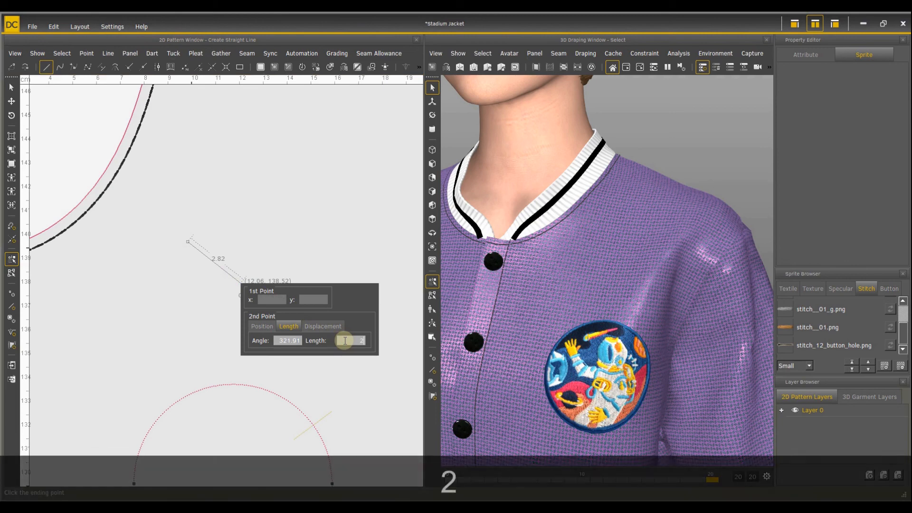
pyautogui.press('Return')
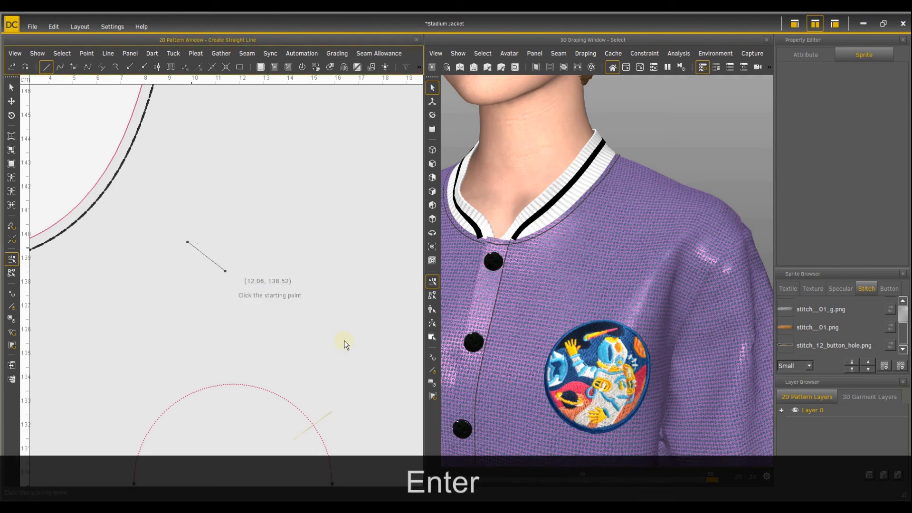
# Turn the diagonal line on the front panel into an interior line
pyautogui.click(287, 67)
pyautogui.click(227, 205)
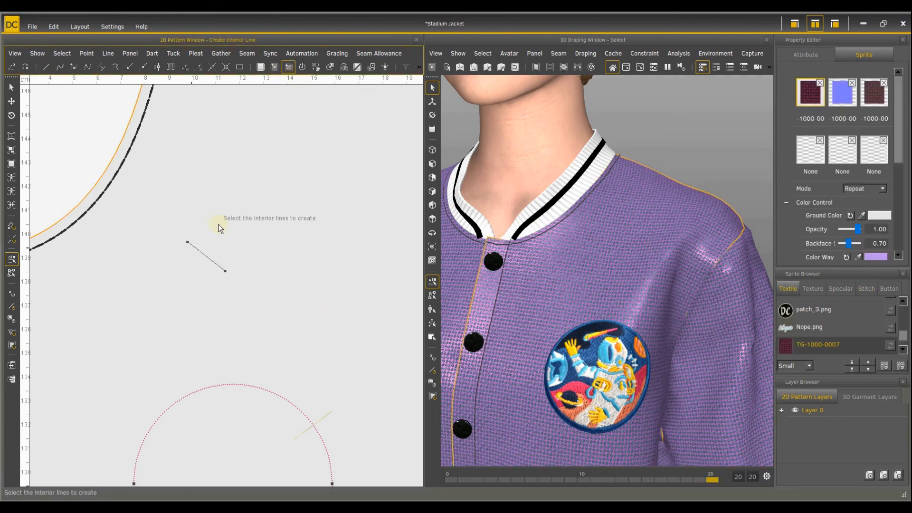
pyautogui.moveTo(207, 249); pyautogui.dragTo(205, 264)
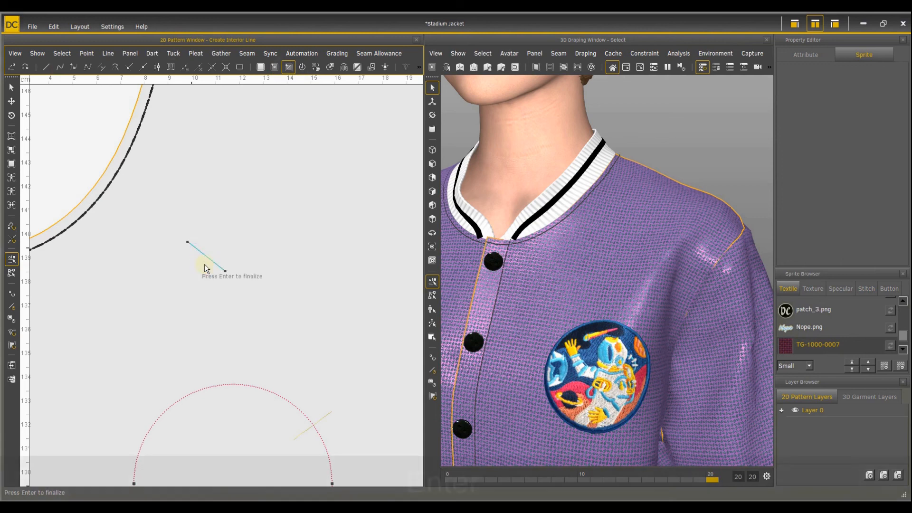
pyautogui.press('Return')
# Load stitch_12_button_hole.png into the stitch sprites and apply it to the new diagonal interior line
pyautogui.click(11, 88)
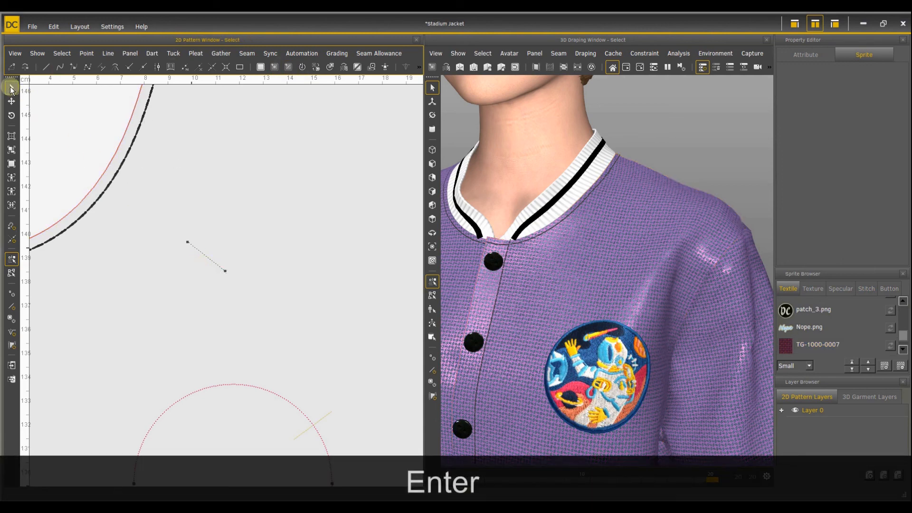
pyautogui.click(201, 261)
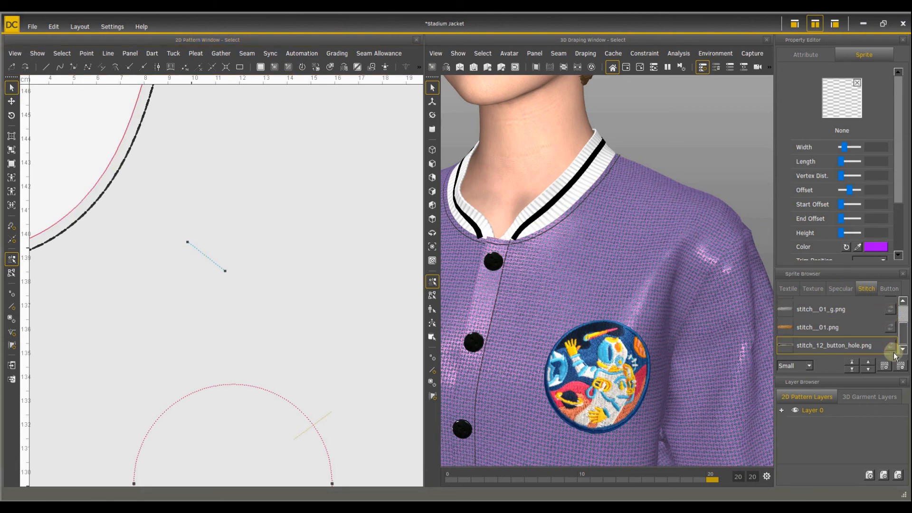
pyautogui.click(884, 366)
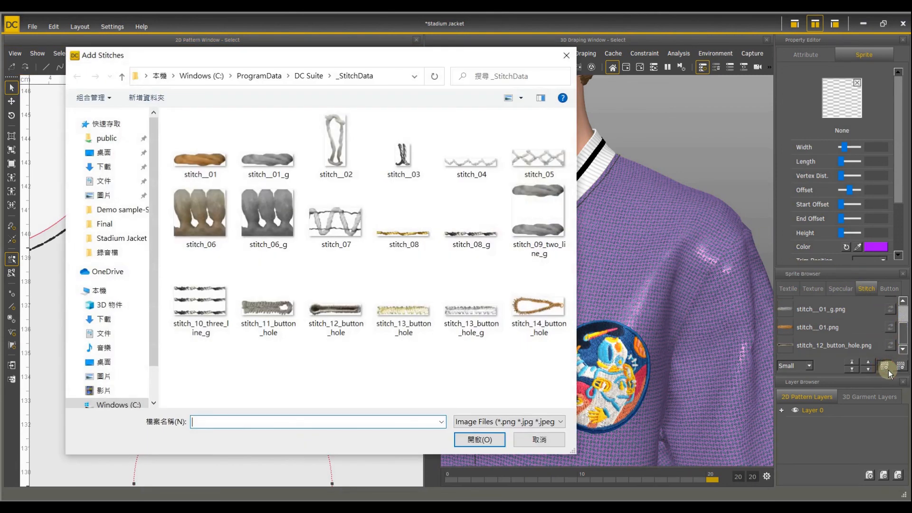
pyautogui.click(319, 303)
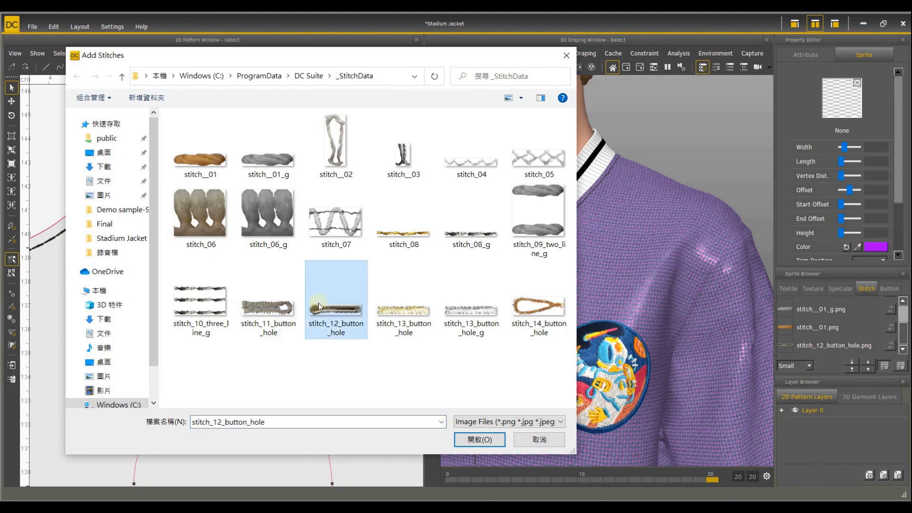
pyautogui.click(486, 439)
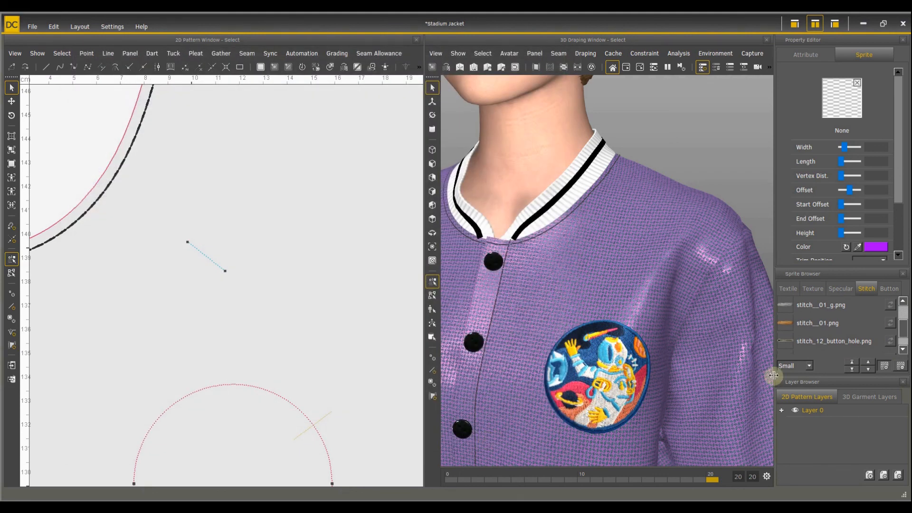
pyautogui.click(836, 349)
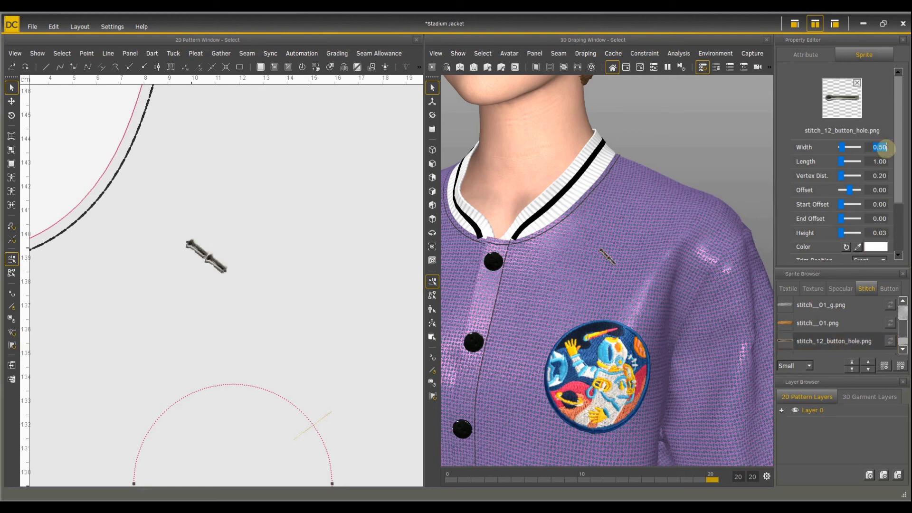
# Set the buttonhole stitch's length to 2.00
pyautogui.click(880, 161)
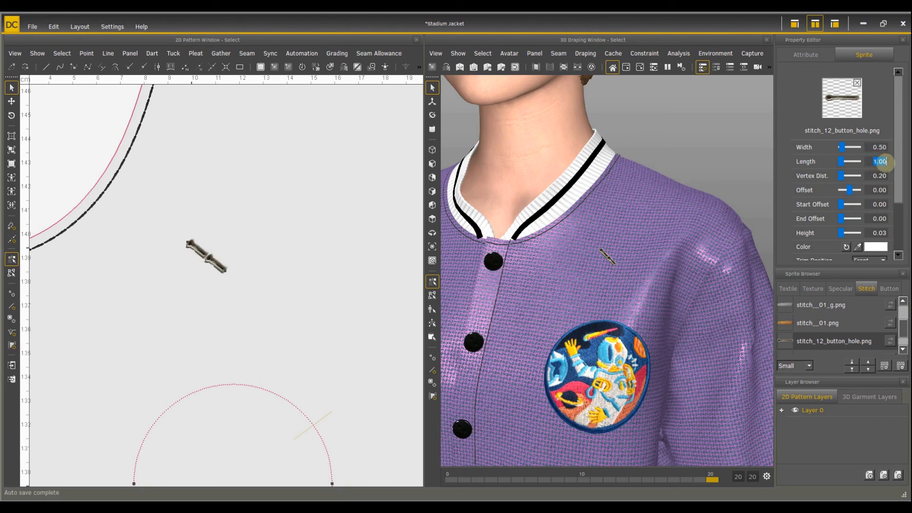
pyautogui.write('2')
pyautogui.press('Return')
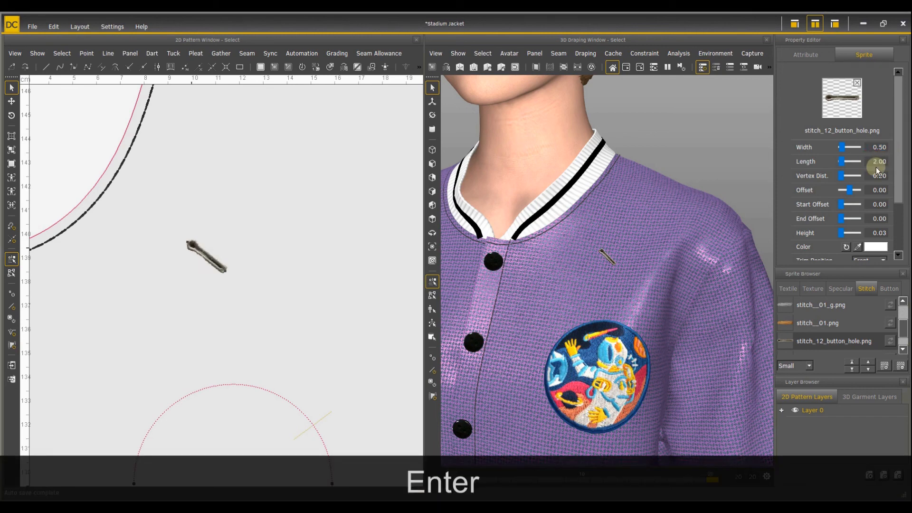
# Change the buttonhole stitch's color to purple with RGB 170, 0, 255
pyautogui.scroll(6, 638, 240)
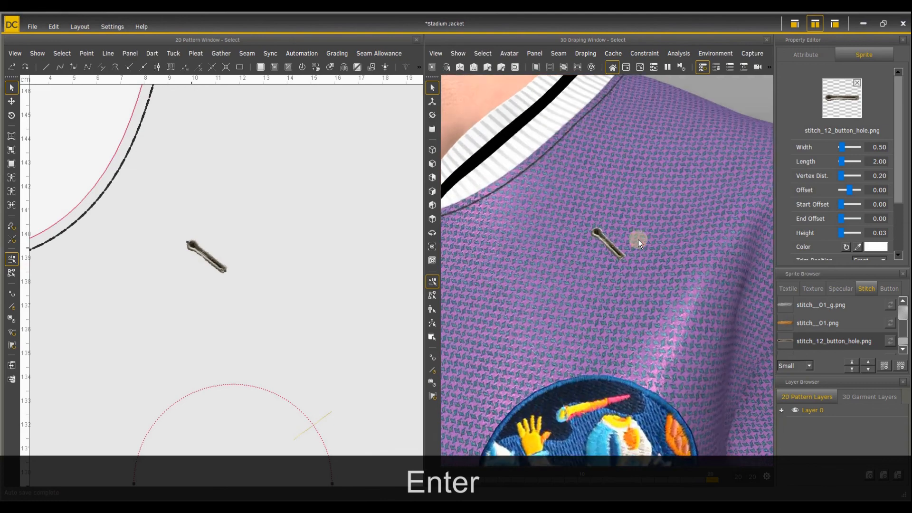
pyautogui.click(870, 246)
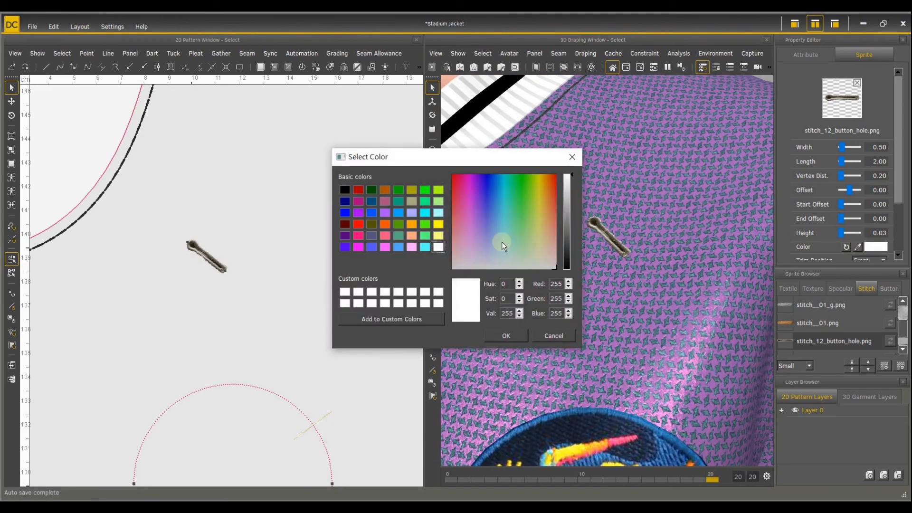
pyautogui.click(358, 212)
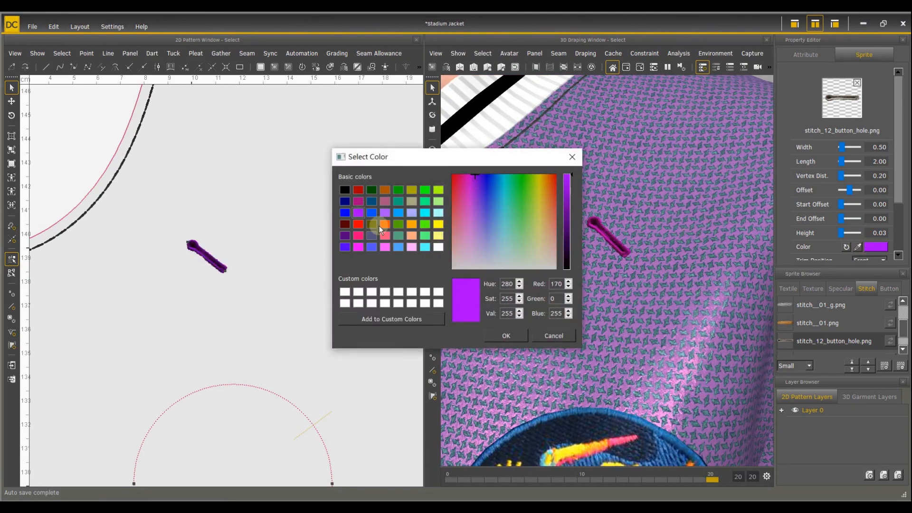
pyautogui.click(506, 336)
pyautogui.scroll(3, 623, 266)
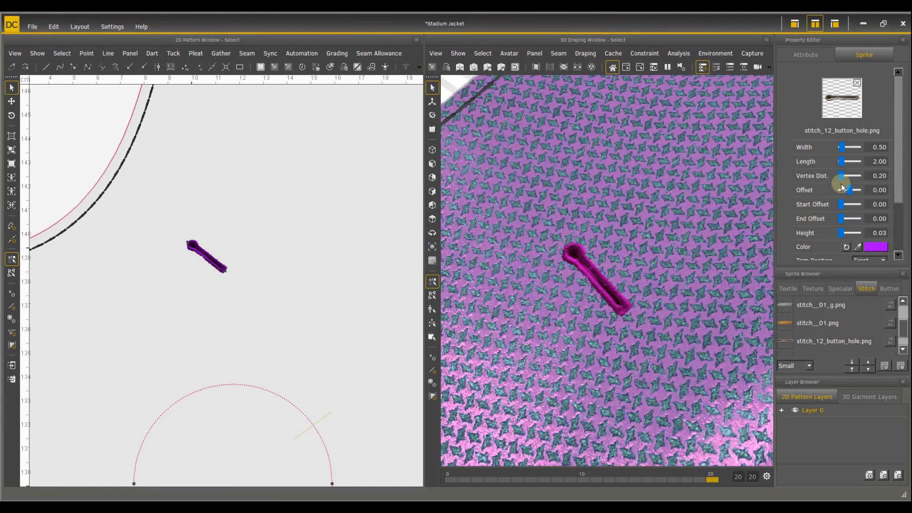
# Try a buttonhole stitch length of 1.00 and return it to 2.00
pyautogui.doubleClick(886, 162)
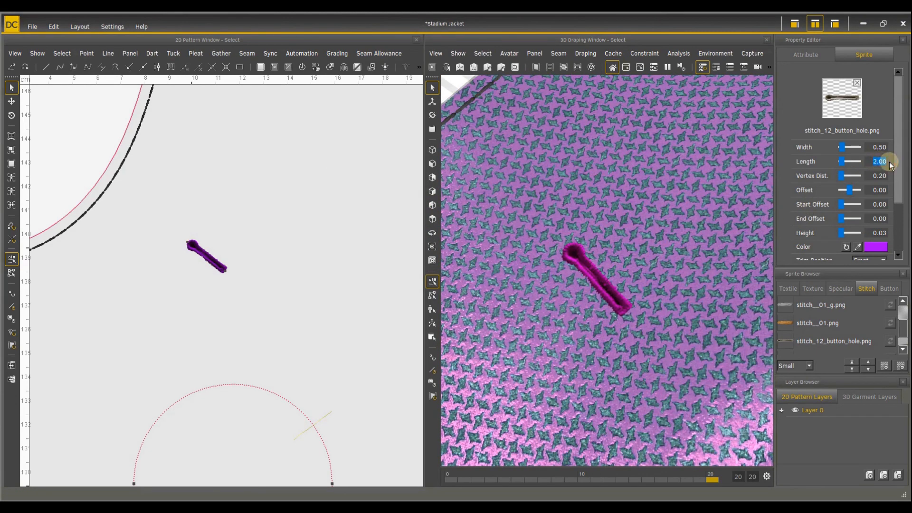
pyautogui.write('1')
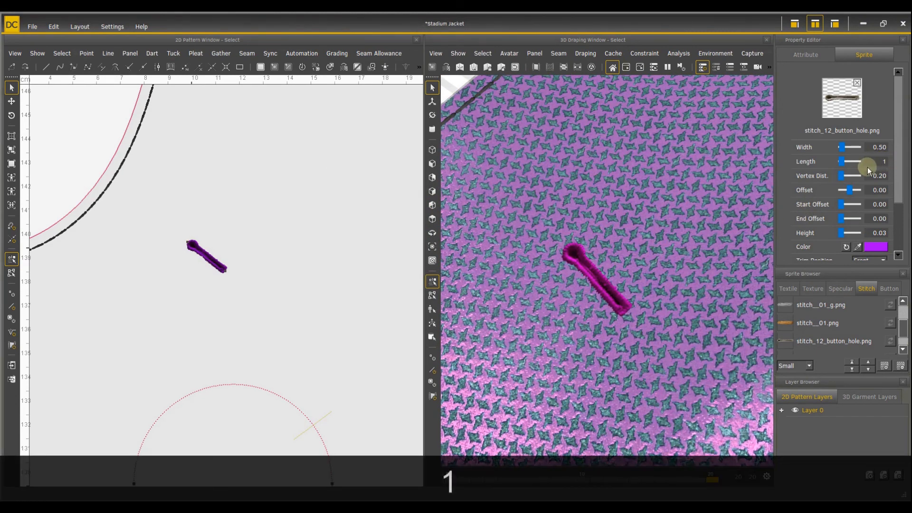
pyautogui.press('Return')
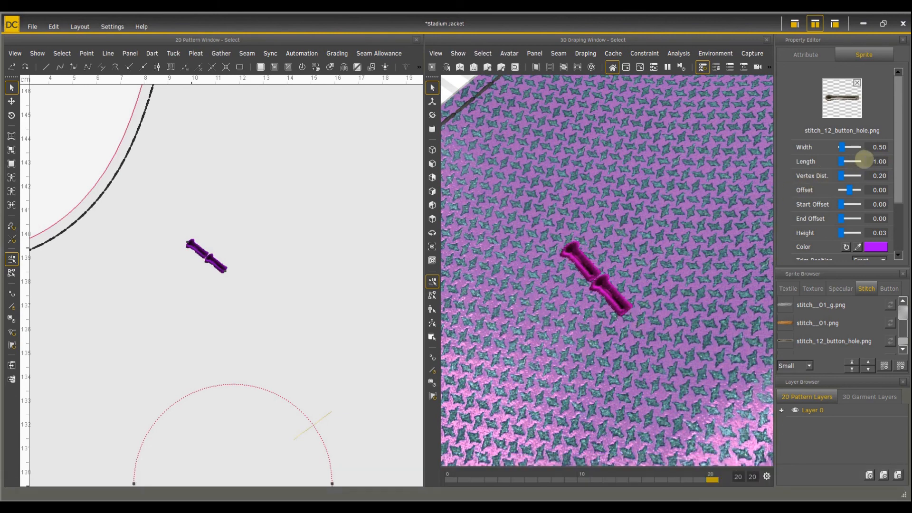
pyautogui.doubleClick(878, 162)
pyautogui.write('2')
pyautogui.press('Return')
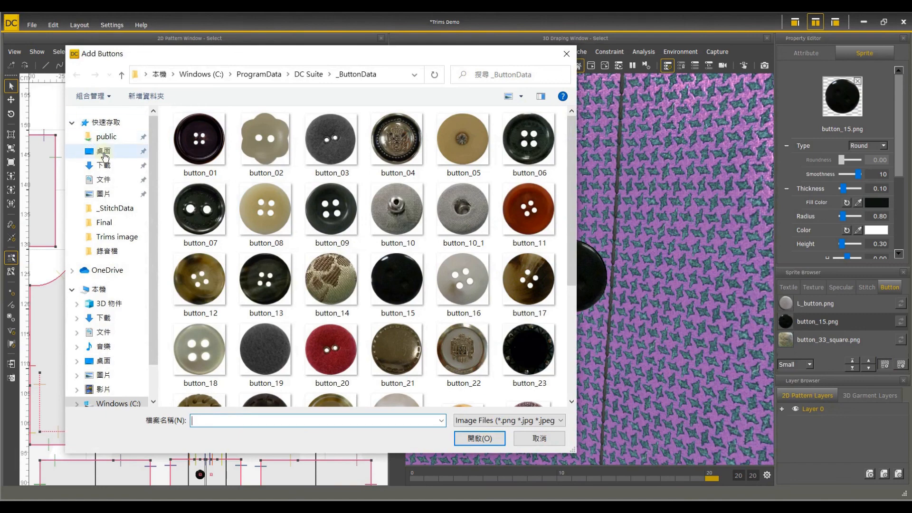
# Import all the images in the desktop folder Trims image, from eyelet 20 black to plastic parallel 25 white, as button sprites
pyautogui.click(103, 151)
pyautogui.doubleClick(404, 140)
pyautogui.click(199, 139)
pyautogui.keyDown('shift'); pyautogui.click(318, 214); pyautogui.keyUp('shift')
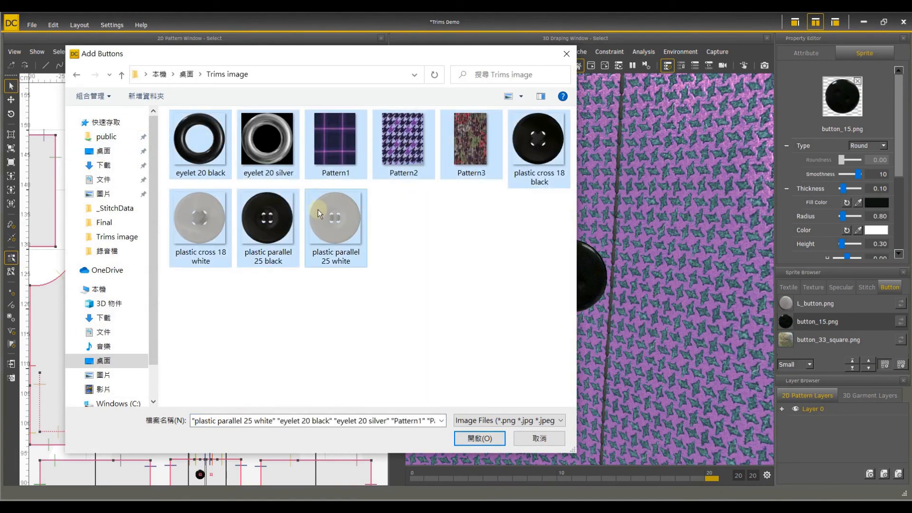
pyautogui.click(480, 438)
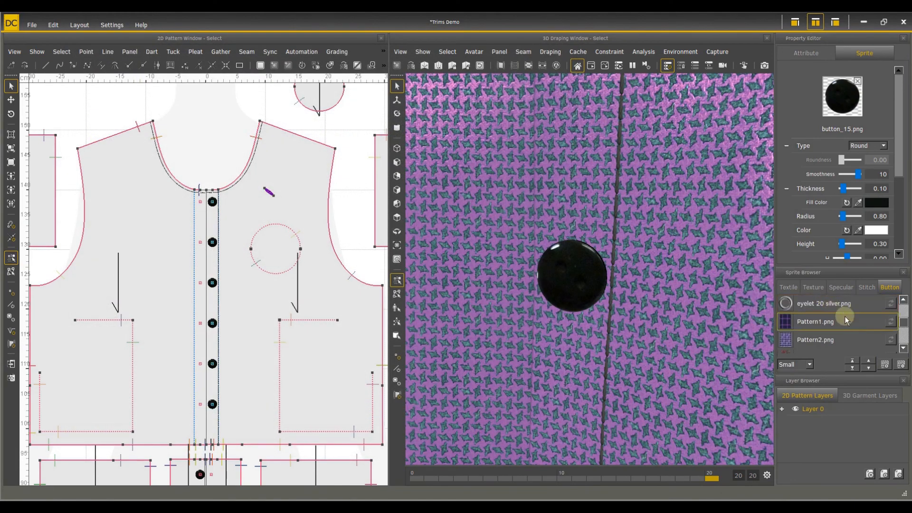
# Try plastic parallel 25 white.png and other imported images on the placket buttons, ending with Pattern1.png
pyautogui.scroll(-5, 844, 321)
pyautogui.click(814, 337)
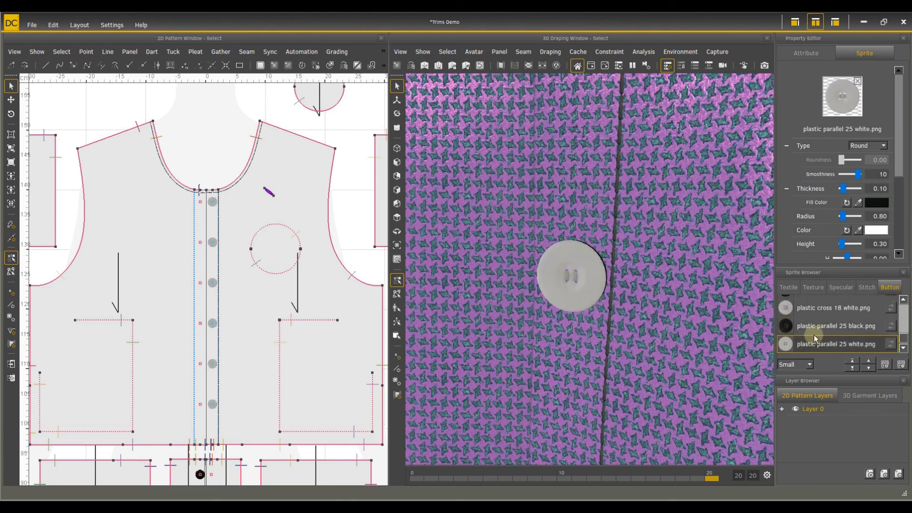
pyautogui.scroll(1, 813, 335)
pyautogui.click(813, 323)
pyautogui.click(813, 308)
pyautogui.scroll(1, 813, 313)
pyautogui.click(818, 339)
# Try the Square type on the placket buttons, then make them Diamond with a roundness of 0.29
pyautogui.click(876, 146)
pyautogui.click(870, 163)
pyautogui.click(867, 146)
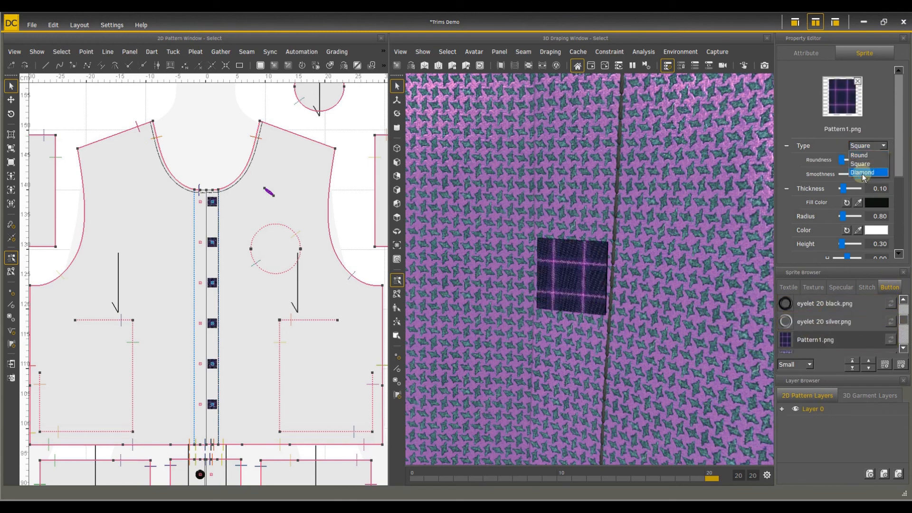
pyautogui.click(862, 173)
pyautogui.moveTo(841, 161); pyautogui.dragTo(895, 243)
pyautogui.moveTo(844, 181); pyautogui.dragTo(840, 177)
pyautogui.moveTo(897, 185); pyautogui.dragTo(900, 165)
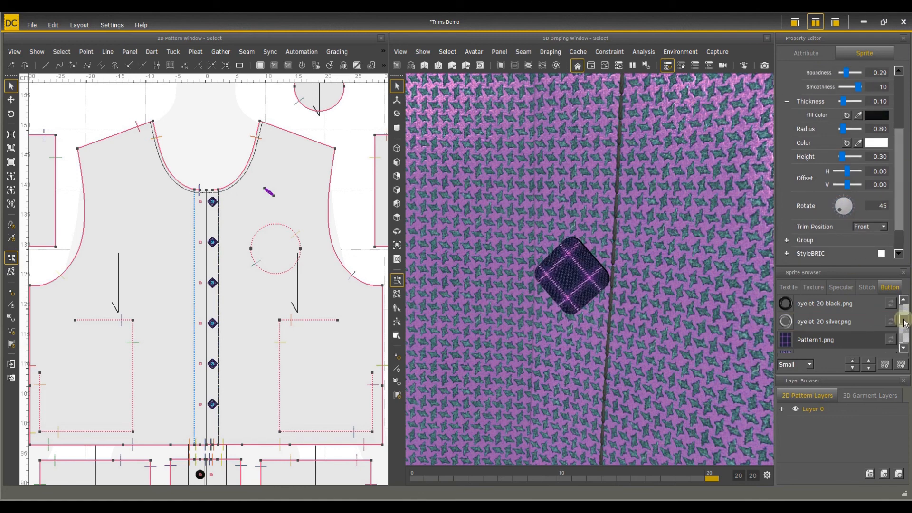
# Choose another imported trim image for the placket buttons
pyautogui.scroll(1, 904, 323)
pyautogui.click(817, 321)
pyautogui.click(824, 320)
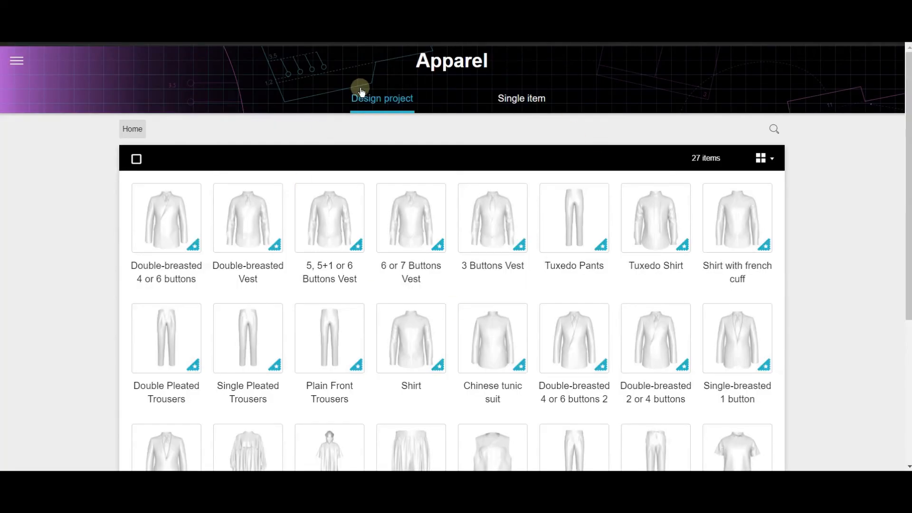
# Switch to the Scanatic web library and look through the Square button holes in the TG3D trim collection
pyautogui.click(19, 59)
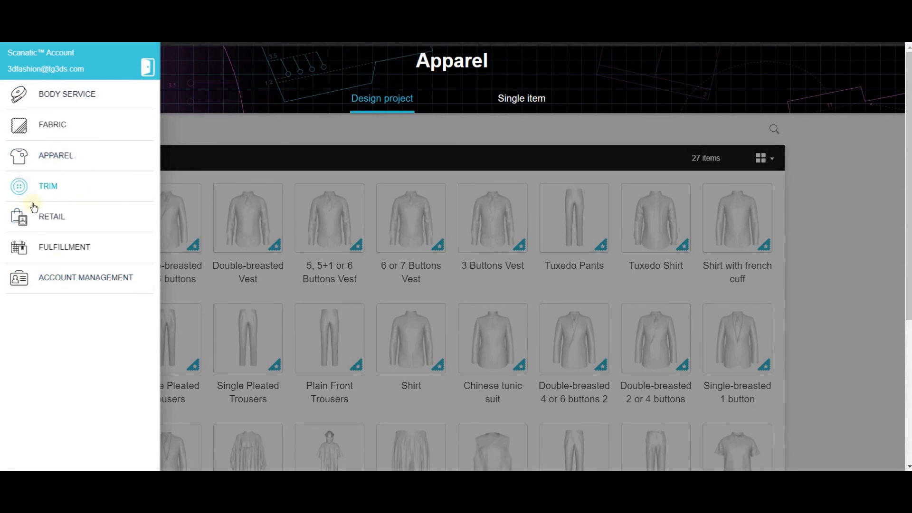
pyautogui.click(62, 189)
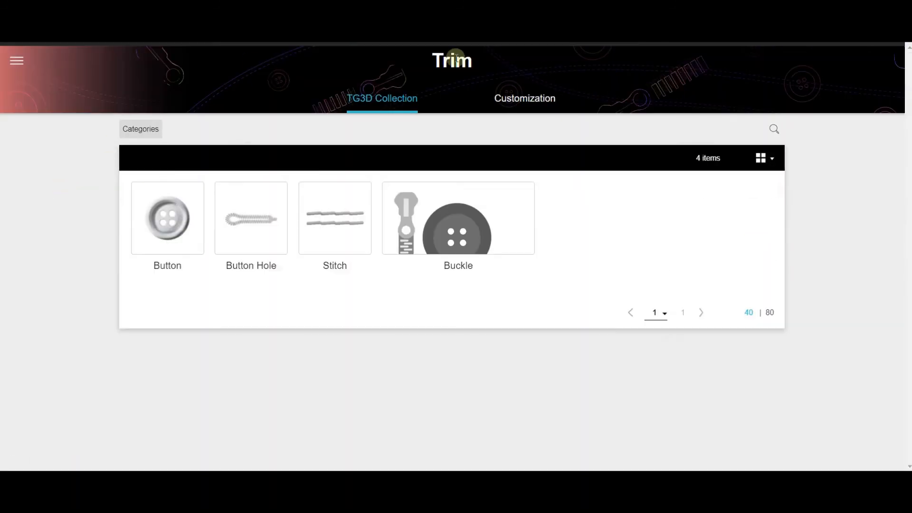
pyautogui.click(247, 217)
pyautogui.click(233, 216)
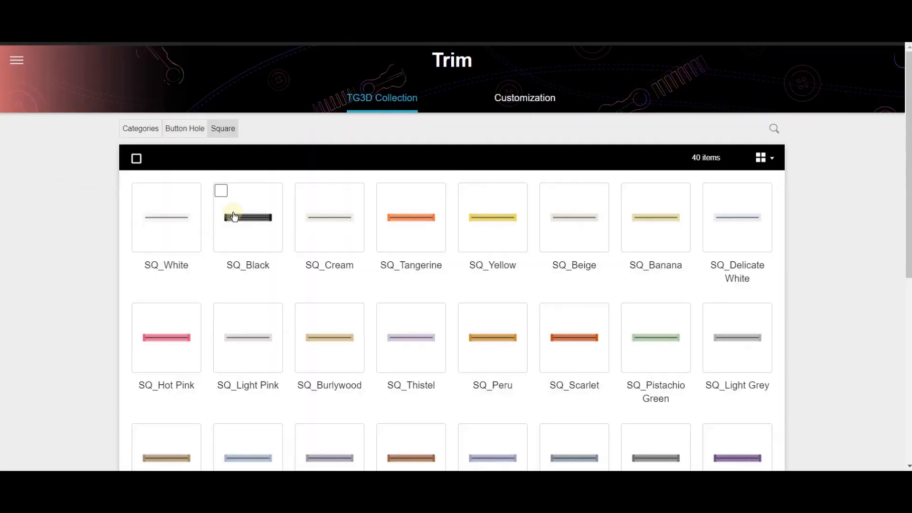
pyautogui.scroll(-5, 239, 209)
pyautogui.scroll(5, 241, 209)
# Look through the KR button hole colors in the collection, including the second page
pyautogui.click(191, 131)
pyautogui.click(374, 338)
pyautogui.scroll(-7, 376, 304)
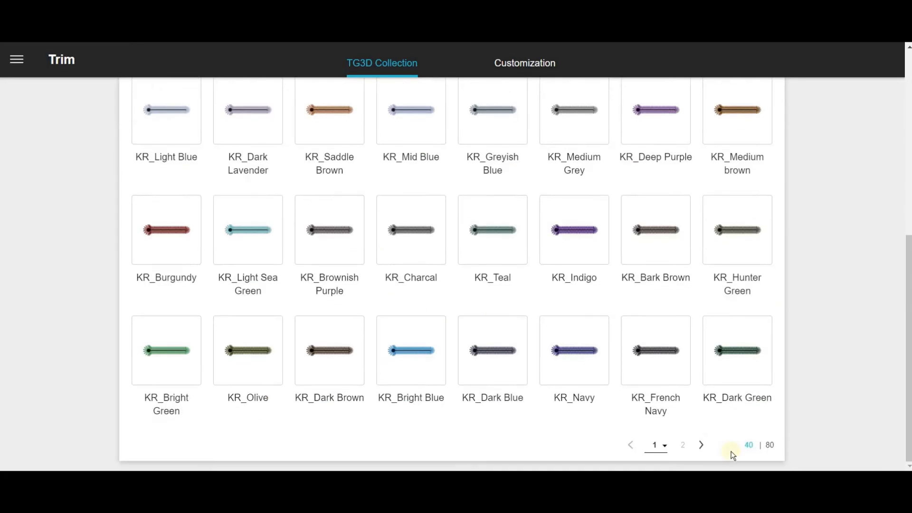
pyautogui.click(700, 444)
# Look through the ZL zigzag stitch colors in the Stitch category, including the second page
pyautogui.click(140, 128)
pyautogui.click(329, 214)
pyautogui.click(329, 214)
pyautogui.scroll(-5, 611, 372)
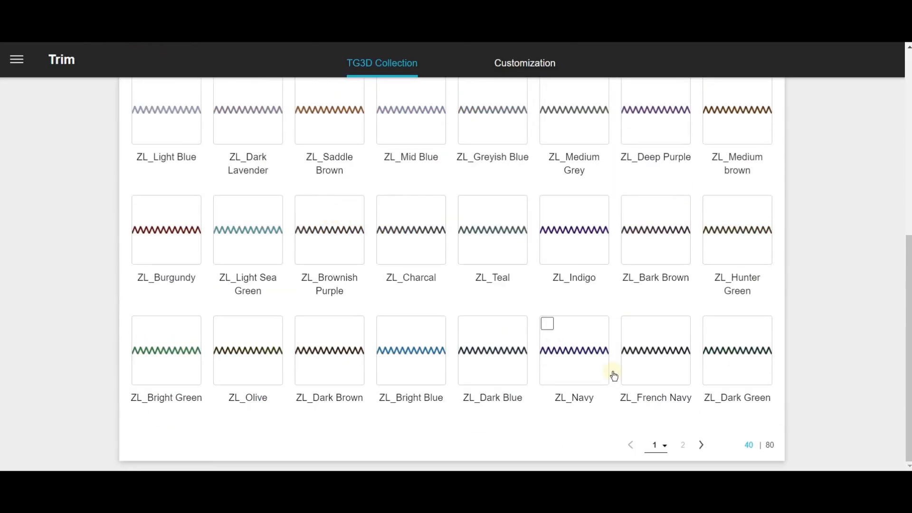
pyautogui.click(699, 441)
# Look through the CV stitch colors in the Stitch category, including the second page
pyautogui.click(174, 128)
pyautogui.click(378, 312)
pyautogui.scroll(-5, 637, 418)
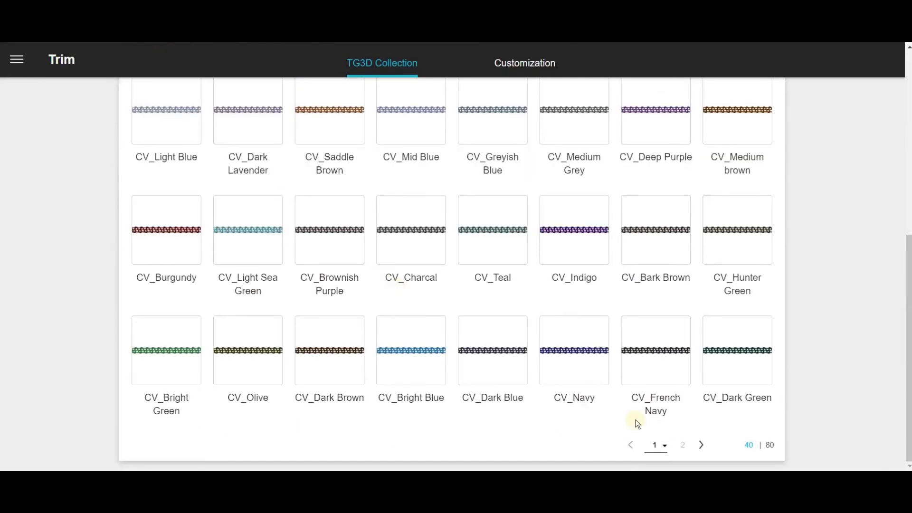
pyautogui.click(700, 441)
# Browse the Eyelet sizes under Metal Button and open the 6 mm group
pyautogui.click(140, 128)
pyautogui.click(185, 216)
pyautogui.click(187, 214)
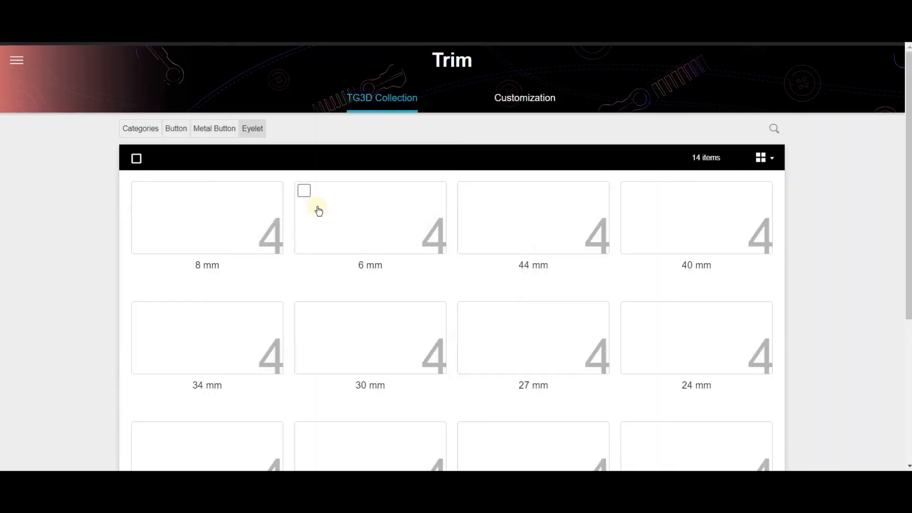
pyautogui.scroll(-3, 316, 207)
pyautogui.click(315, 208)
# Browse the Cap and Stud groups of the metal Spring Snap Button, opening the 13.8 mm studs
pyautogui.click(222, 130)
pyautogui.click(513, 206)
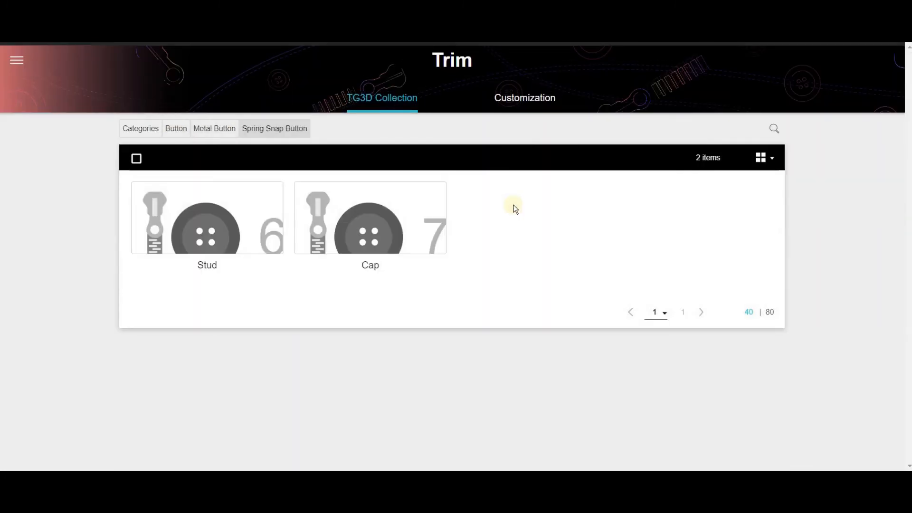
pyautogui.click(400, 221)
pyautogui.click(520, 221)
pyautogui.click(273, 132)
pyautogui.click(221, 220)
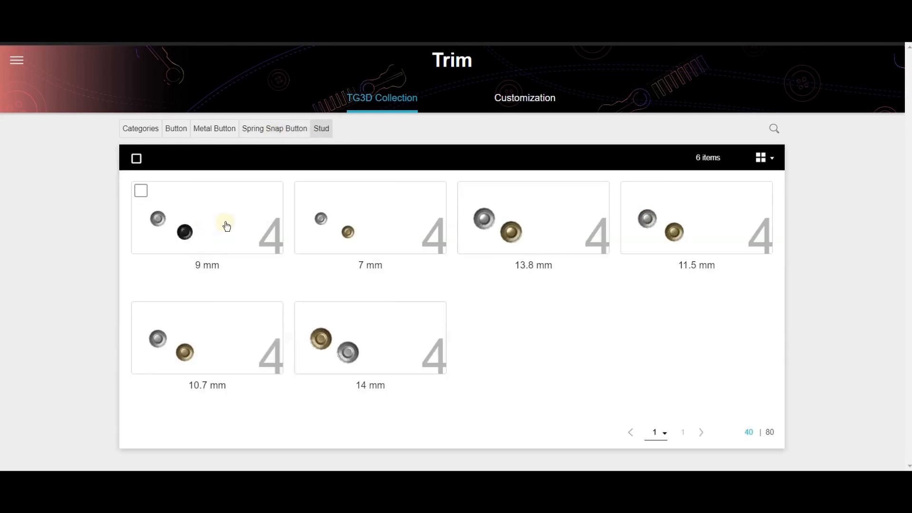
pyautogui.click(532, 219)
# Browse the Urea Button shapes, examining the Round_Cross sizes and one further shape
pyautogui.click(175, 129)
pyautogui.click(521, 227)
pyautogui.click(237, 232)
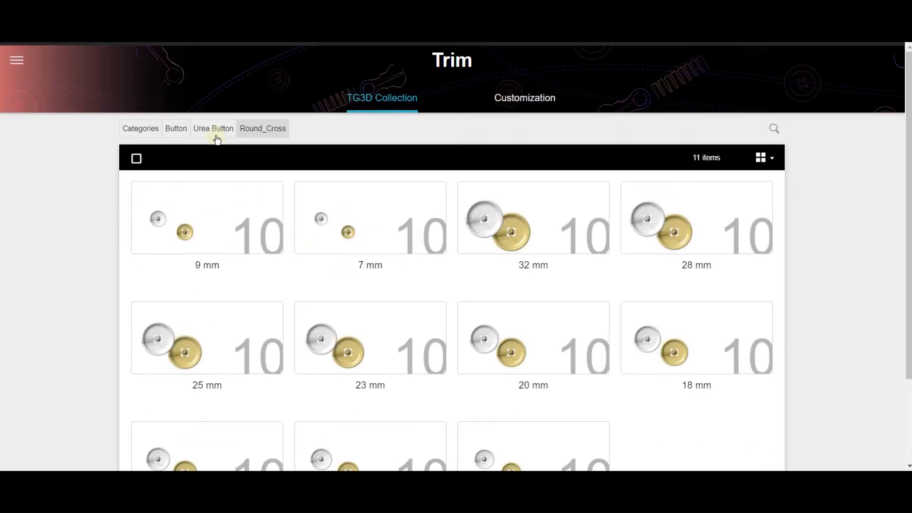
pyautogui.click(213, 128)
pyautogui.click(330, 207)
# Open the Round_Parallel sizes of the Plastic Button category
pyautogui.click(182, 129)
pyautogui.click(650, 234)
pyautogui.click(371, 218)
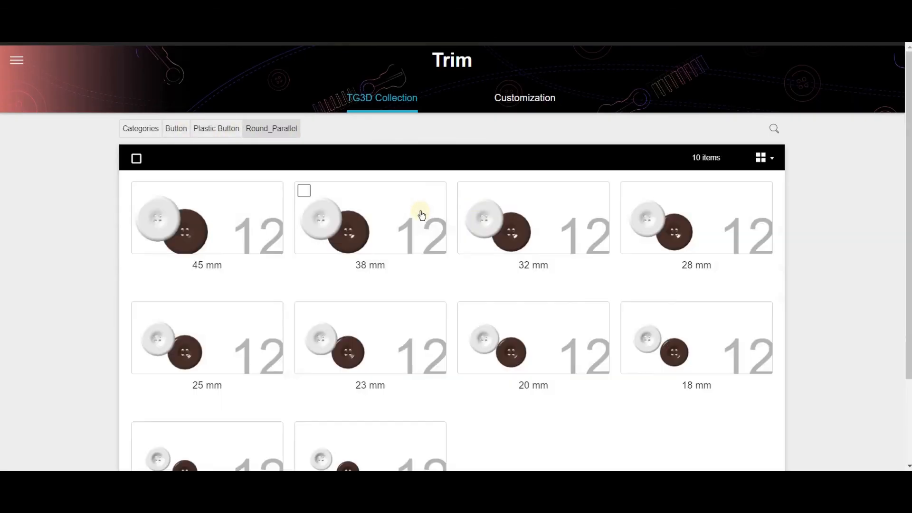
# Open the 23 mm group of the Round_Parallel plastic buttons
pyautogui.click(366, 346)
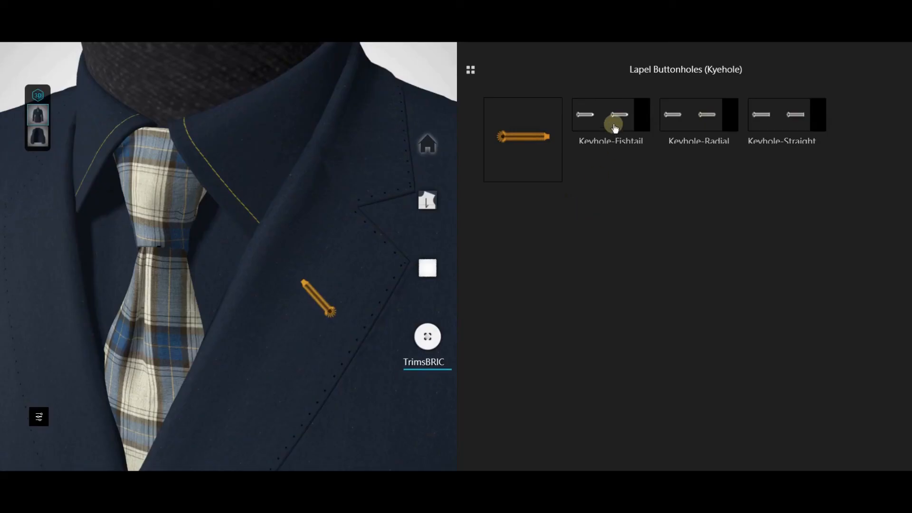
# Try several thread colours of the Keyhole-Fishtail style on the suit's lapel buttonhole, ending with the bright blue one
pyautogui.click(614, 127)
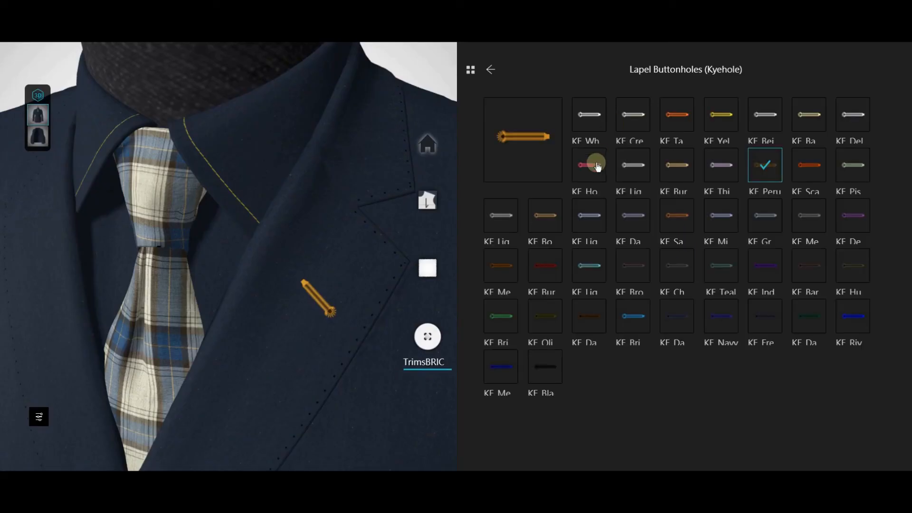
pyautogui.click(593, 164)
pyautogui.click(592, 272)
pyautogui.click(632, 315)
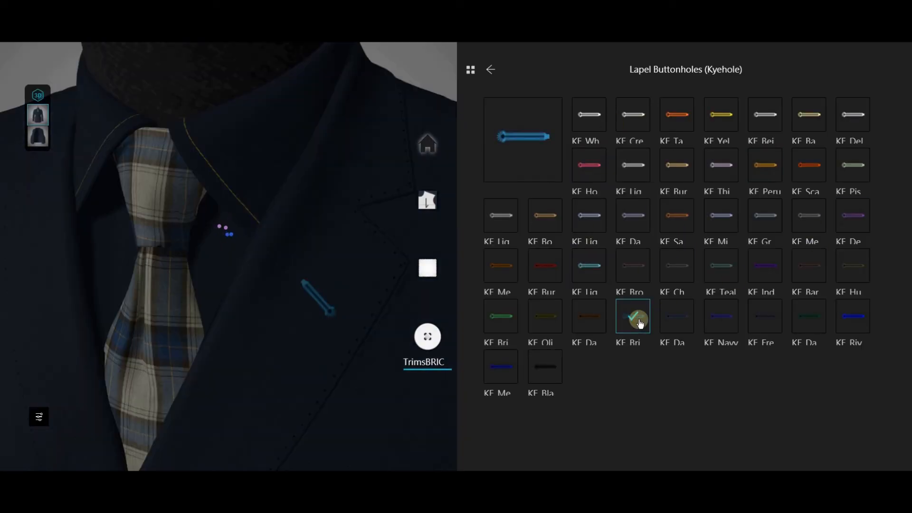
# Try several thread colours for the jacket's pick stitches, ending with black
pyautogui.click(589, 164)
pyautogui.click(808, 114)
pyautogui.click(593, 266)
pyautogui.click(546, 366)
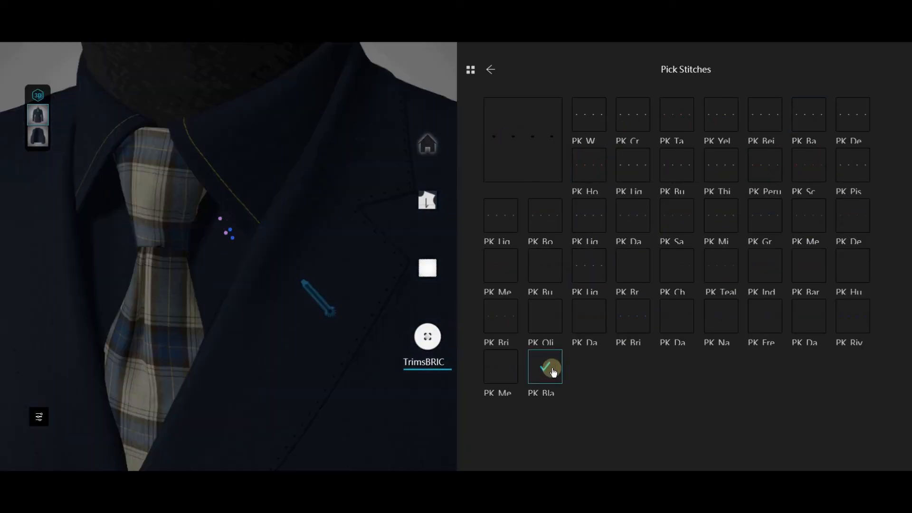
# Cycle the shirt's lock stitches through several thread colours, including blue, purple and black, and finish with yellow
pyautogui.click(635, 217)
pyautogui.click(632, 316)
pyautogui.click(841, 221)
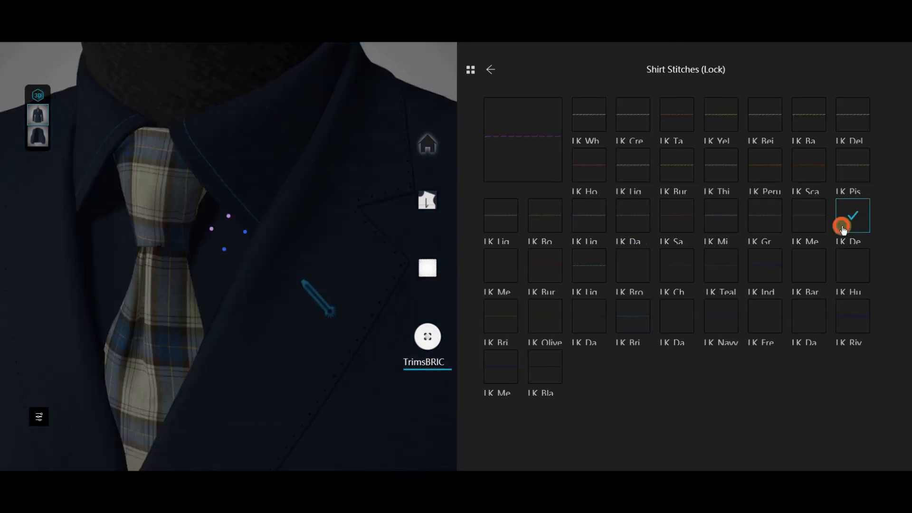
pyautogui.click(544, 366)
pyautogui.click(500, 223)
pyautogui.click(722, 117)
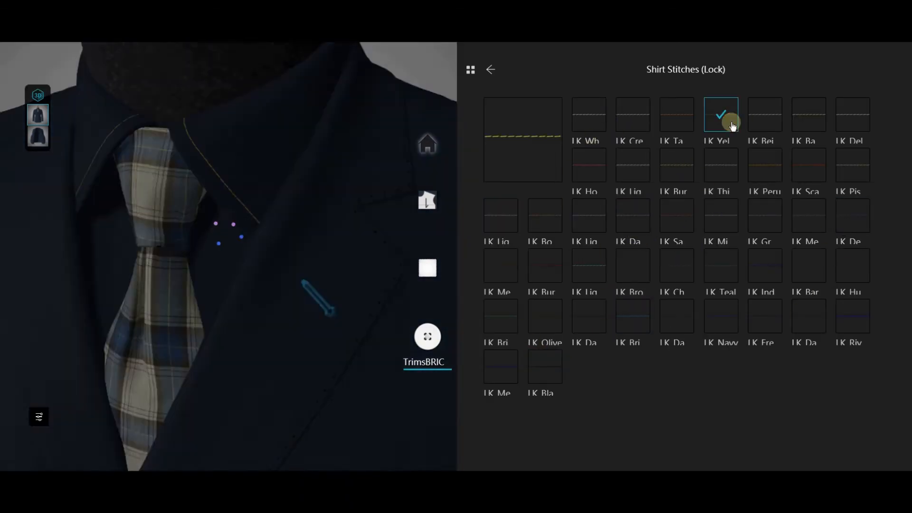
# Preview the 15 mm sleeve buttons in several colours, including red, light blue, purple and pink, and finish with brown
pyautogui.click(634, 116)
pyautogui.click(632, 165)
pyautogui.click(726, 120)
pyautogui.click(852, 114)
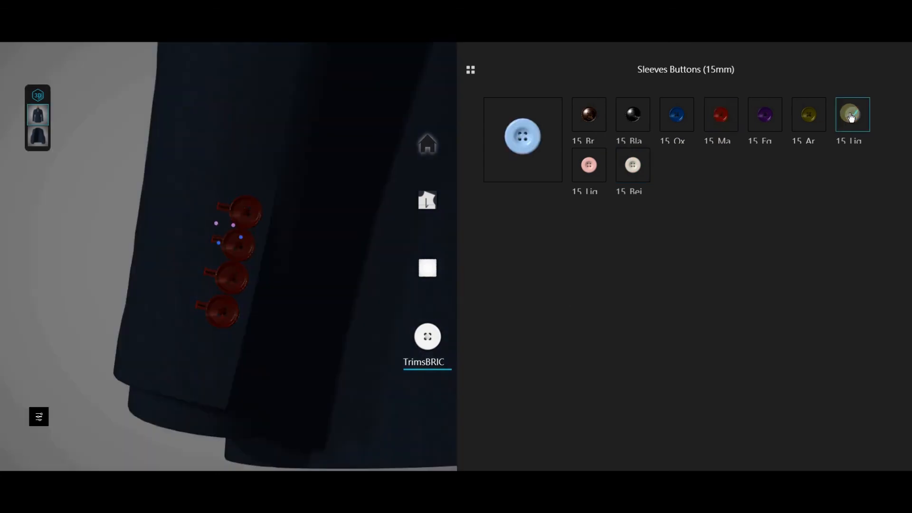
pyautogui.click(769, 118)
pyautogui.click(589, 164)
pyautogui.click(808, 118)
pyautogui.click(589, 116)
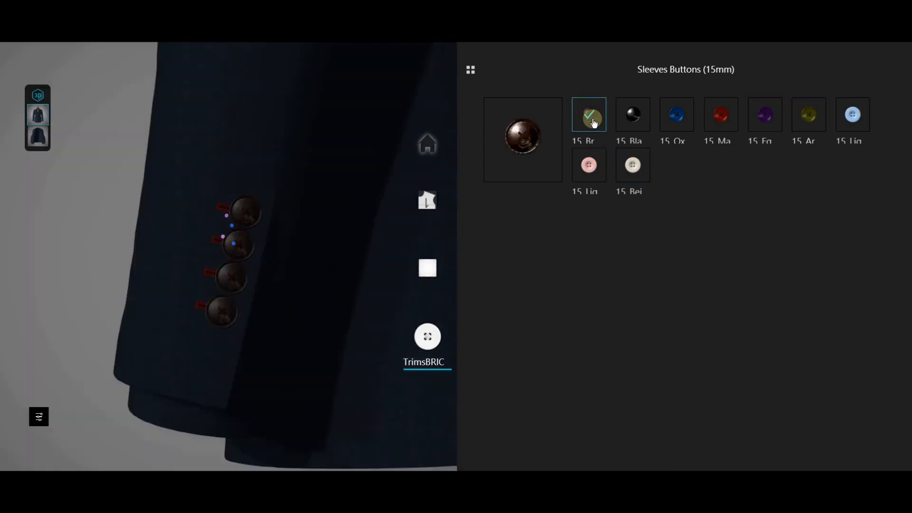